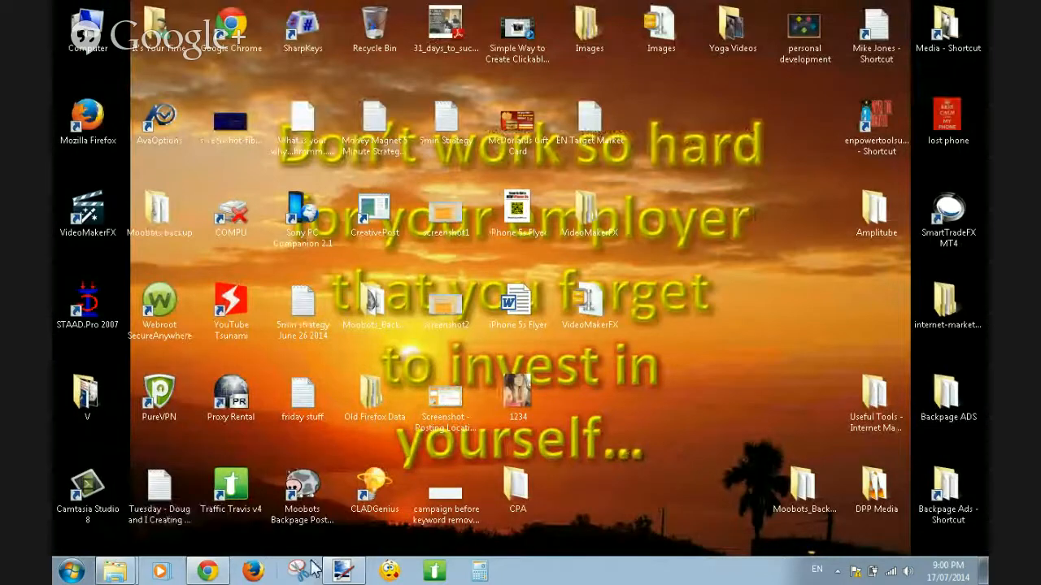
Switch to Paint.NET and open the image "mother and child at laptop" from the 123 folder in the Pictures library
left_click(345, 572)
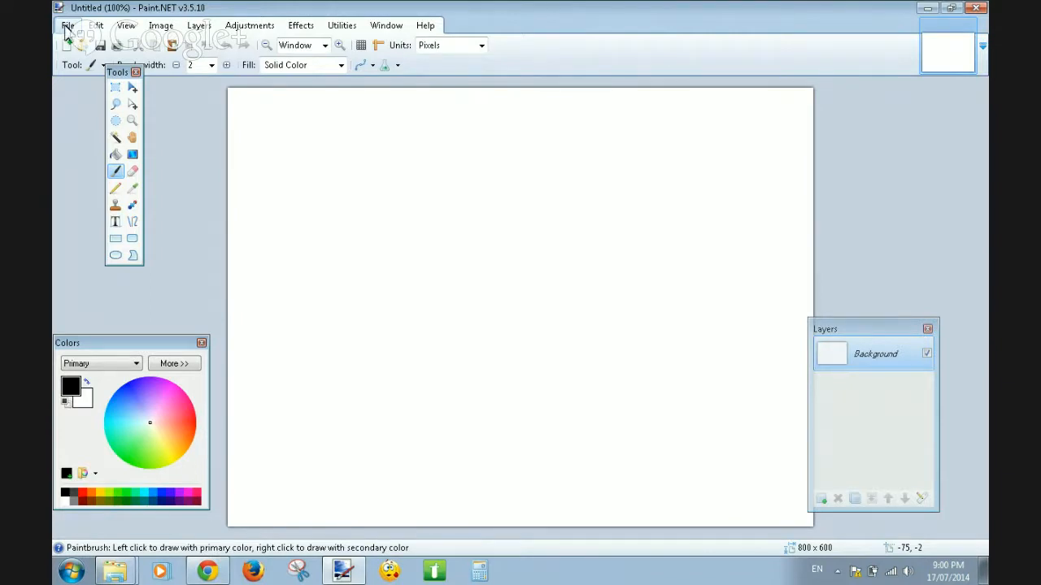
left_click(67, 25)
left_click(81, 58)
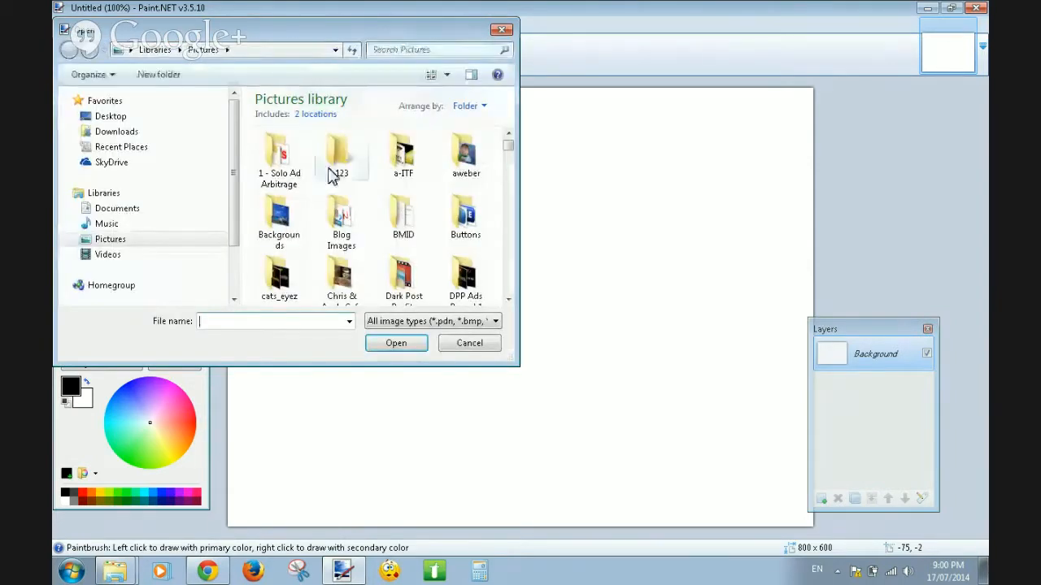
double_click(339, 154)
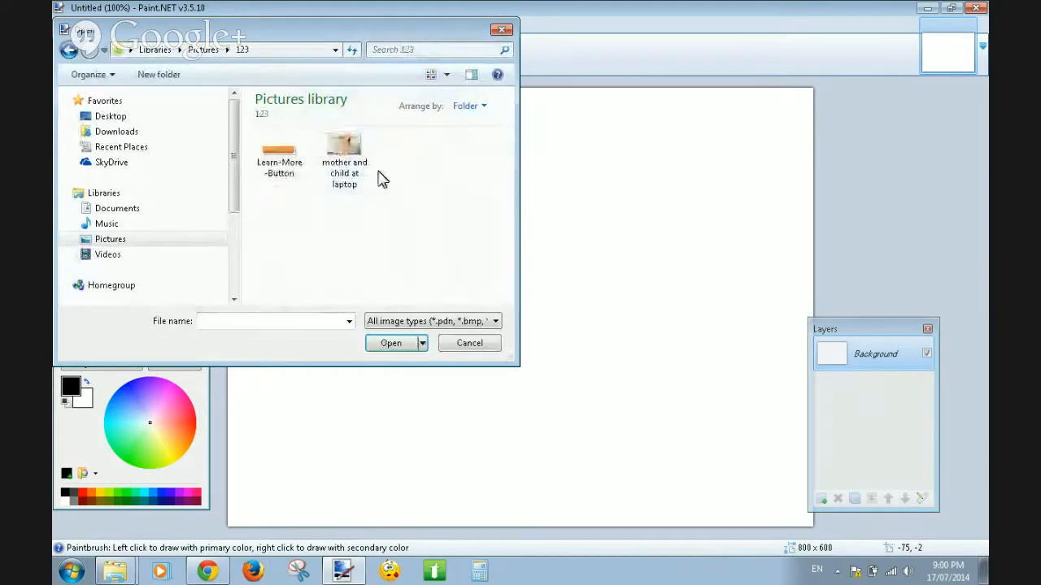
left_click(344, 156)
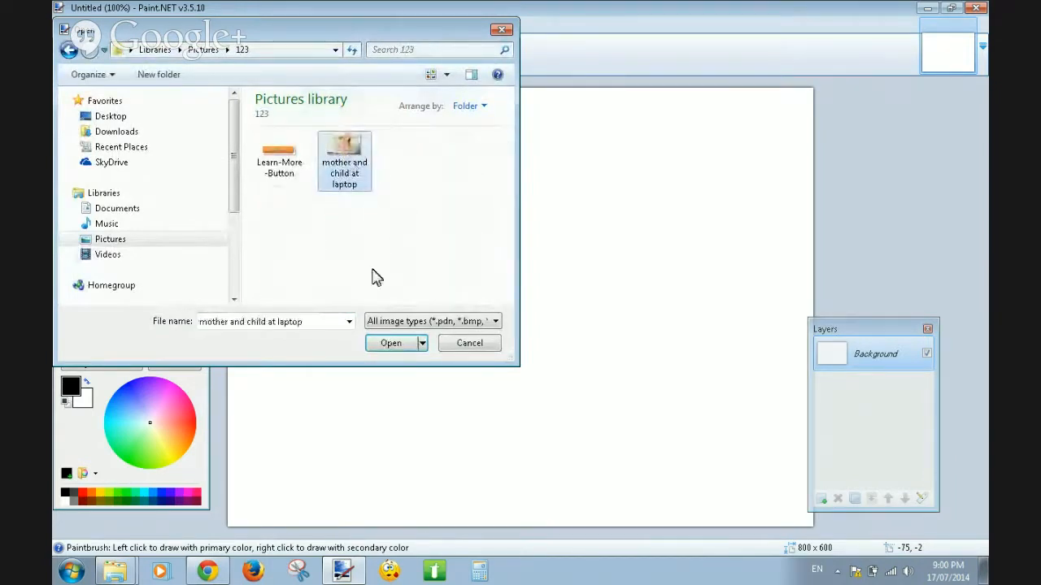
left_click(390, 346)
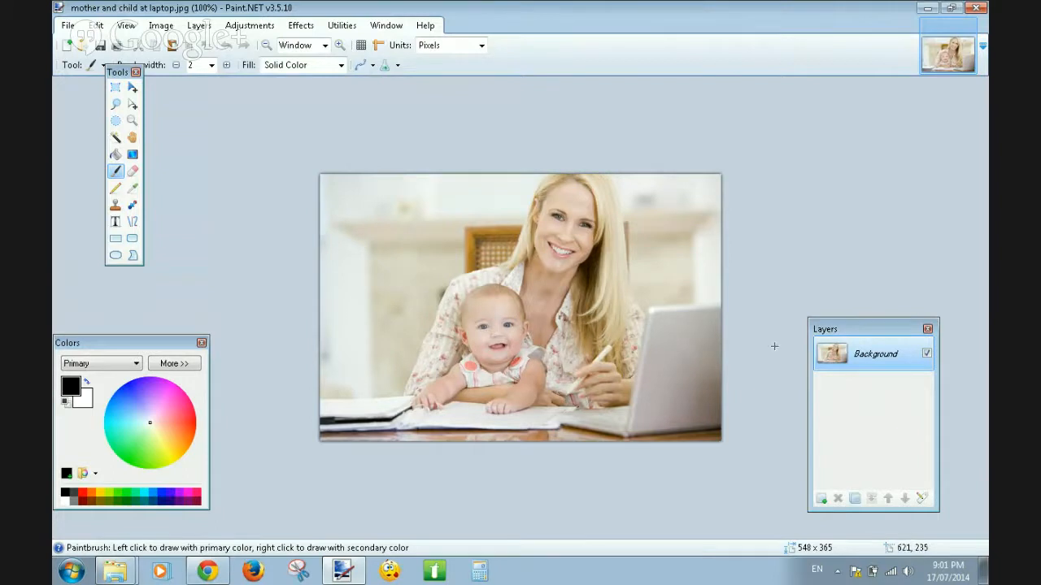
Move the Layers window beside the photo, add a new layer above the background, and make it the active layer
left_click_drag(827, 328, 762, 208)
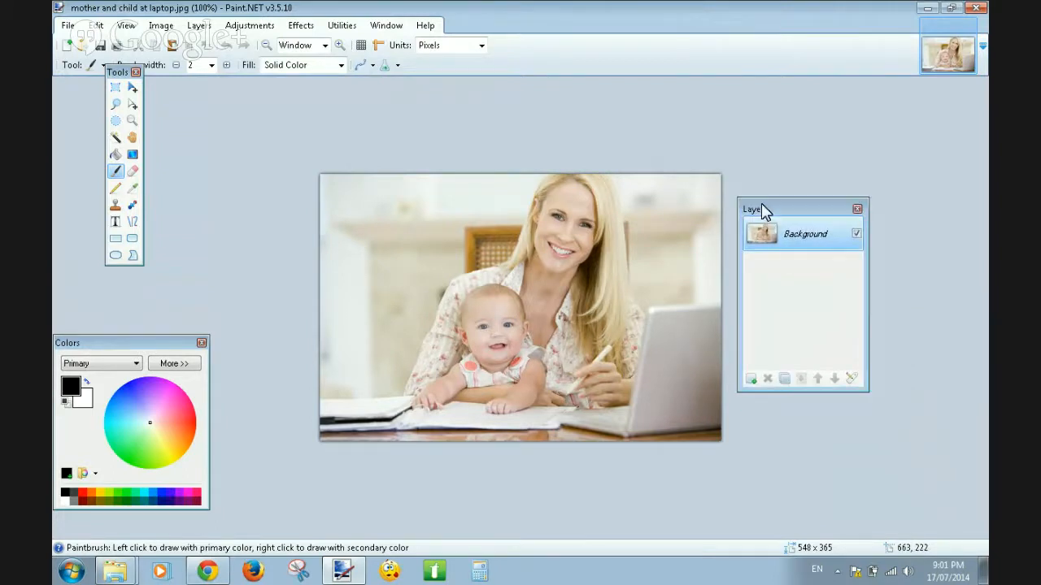
left_click(383, 25)
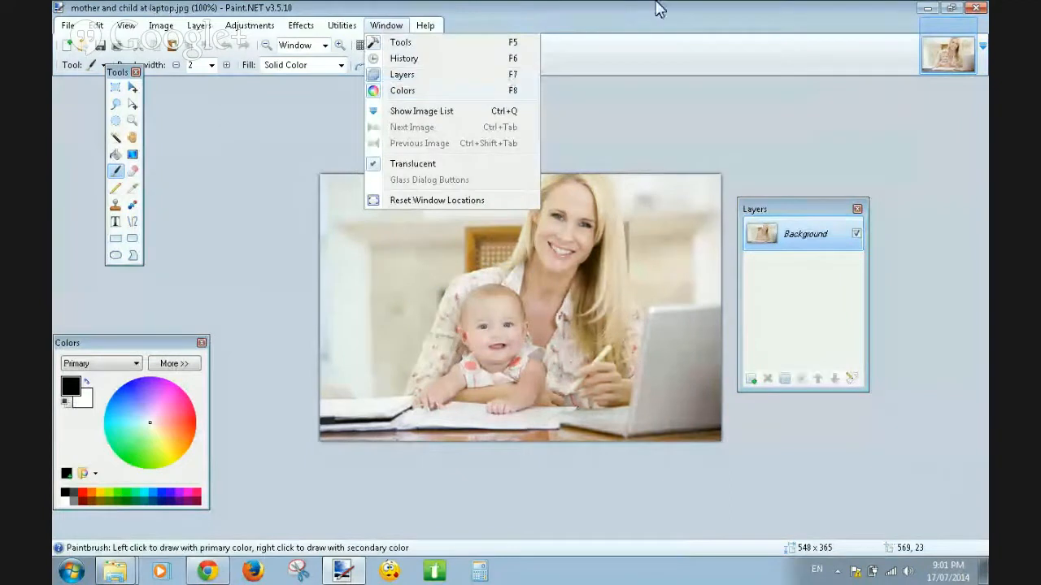
left_click(660, 10)
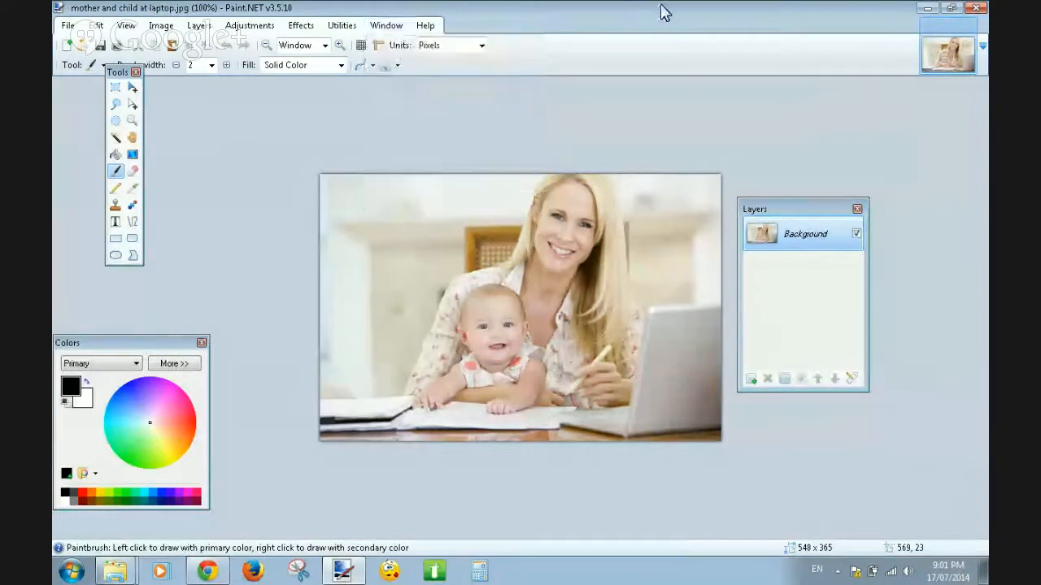
left_click(751, 380)
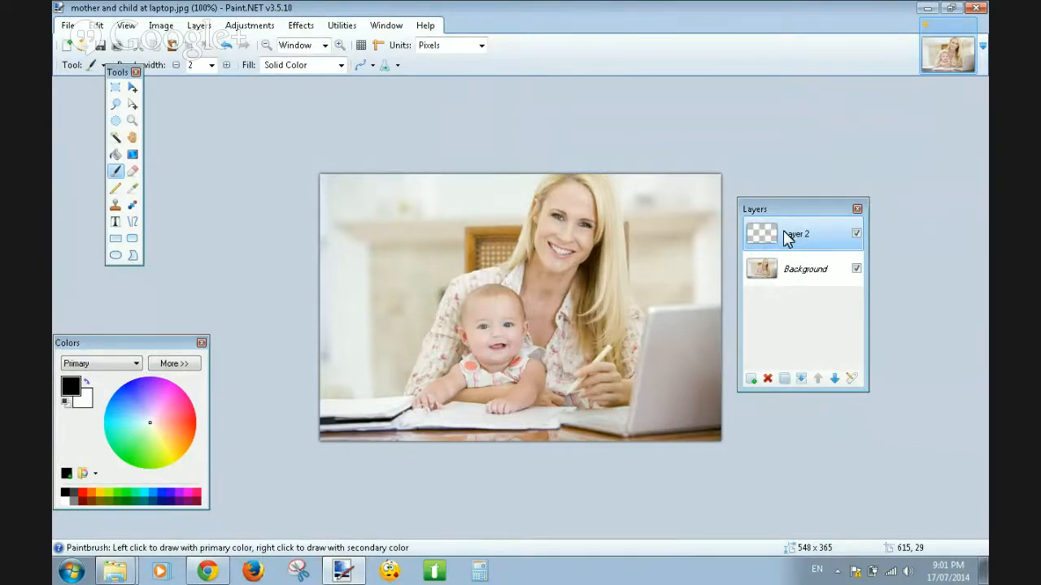
left_click(792, 271)
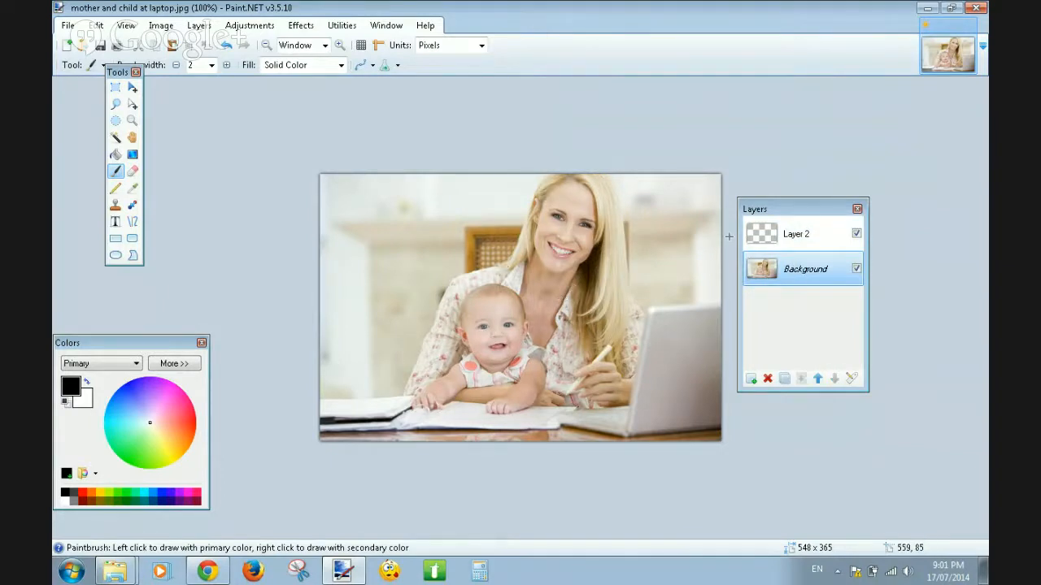
left_click(774, 239)
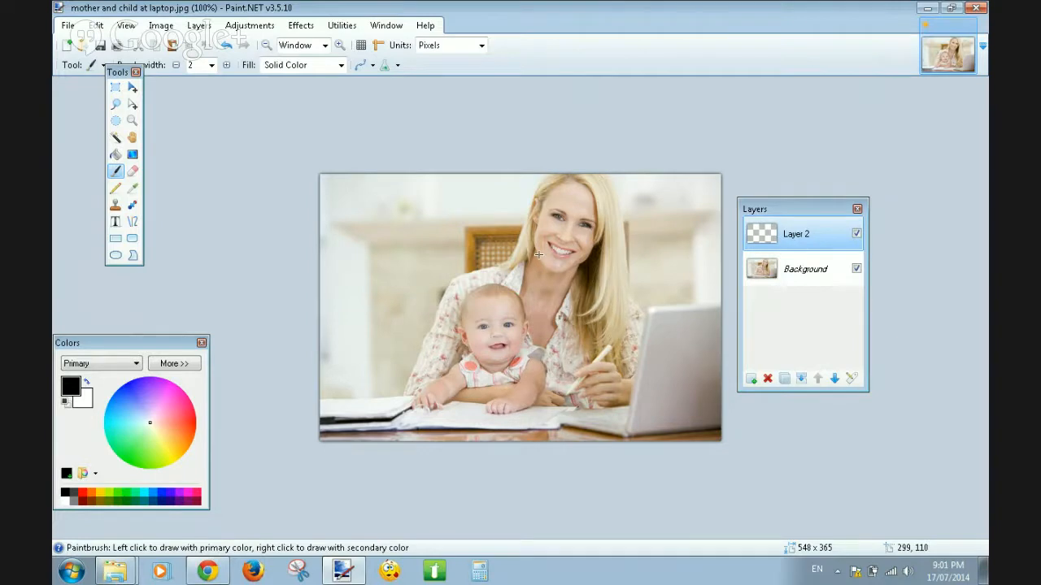
Start a dark grey Arial text entry at size 24 in the upper-left corner of the photo
left_click(115, 223)
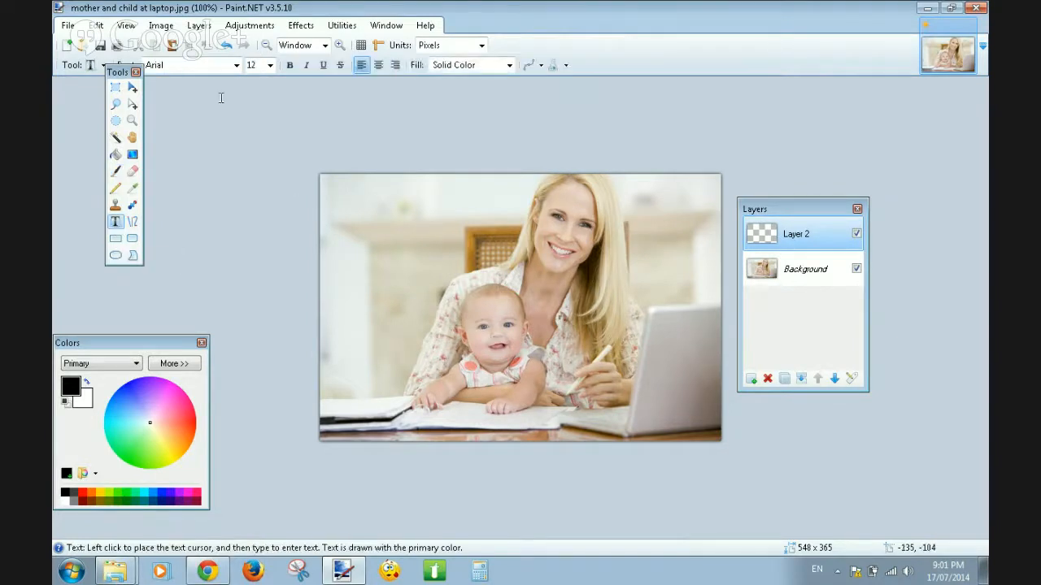
left_click(271, 65)
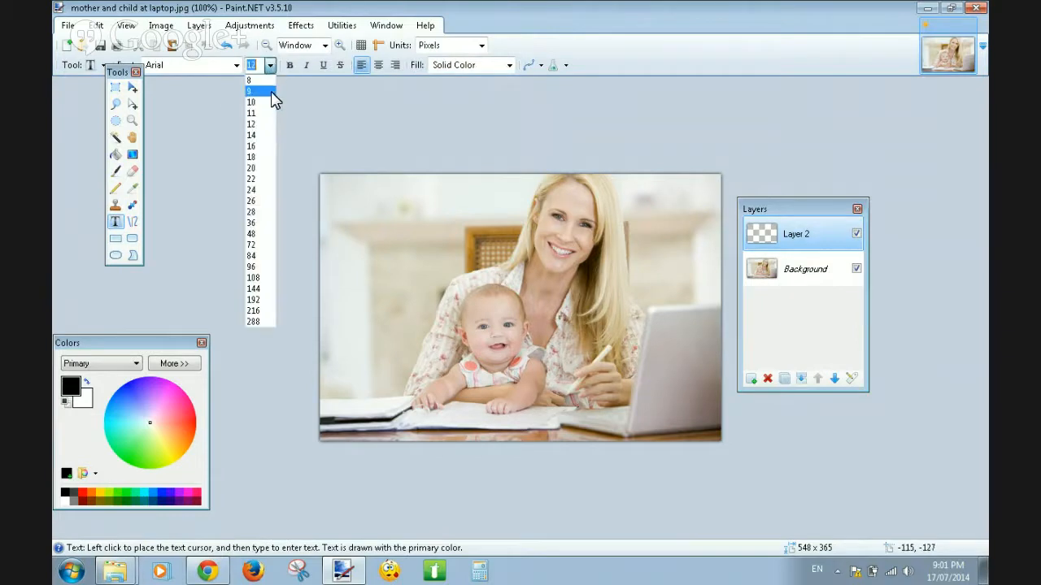
left_click(260, 169)
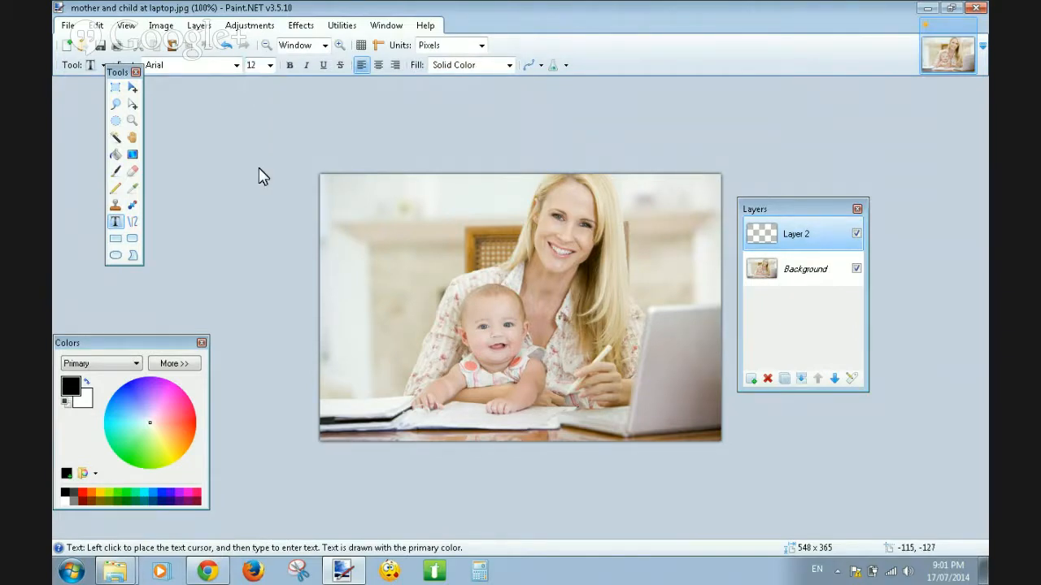
left_click(74, 495)
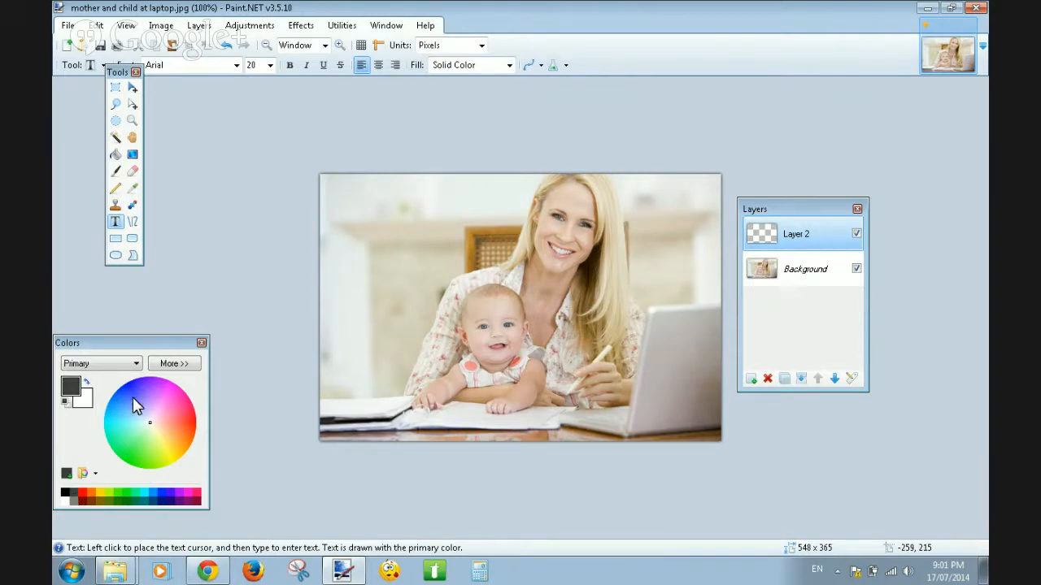
left_click(338, 199)
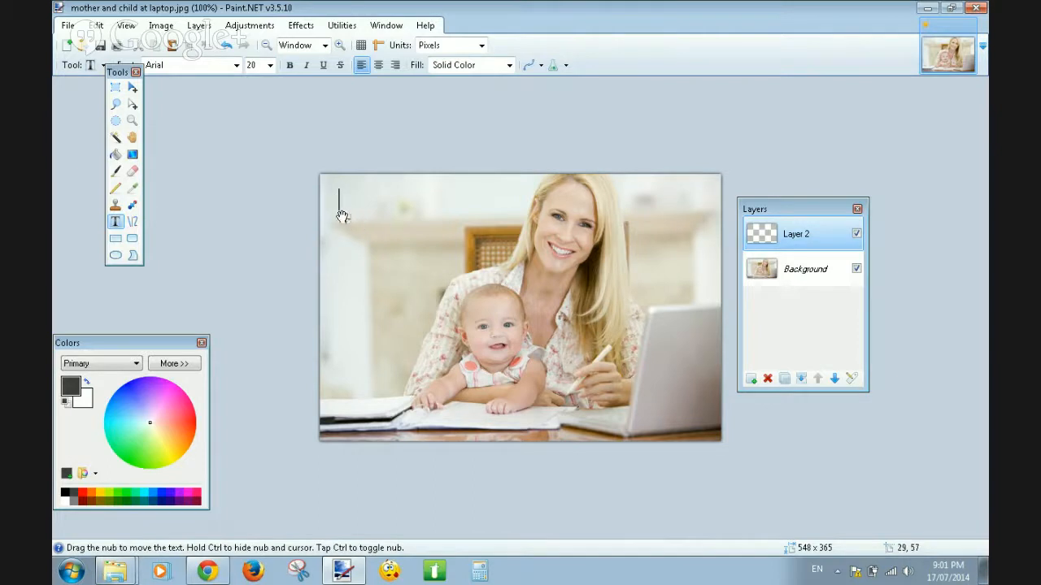
left_click(272, 66)
left_click(252, 190)
left_click_drag(345, 222, 351, 227)
Enter the heading "I love working from home" on two lines, breaking after "working"
type("I love w")
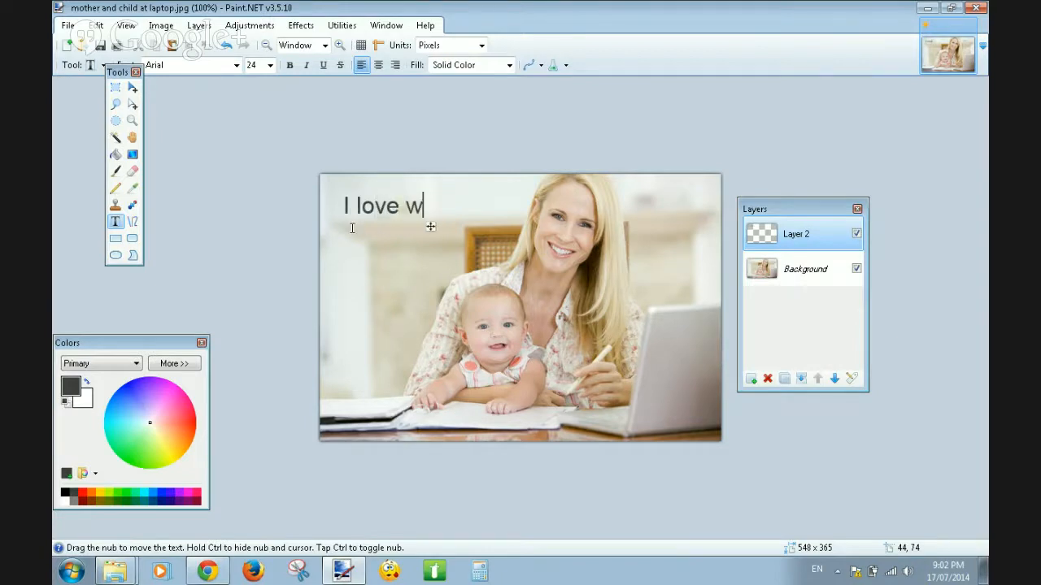
type("orking")
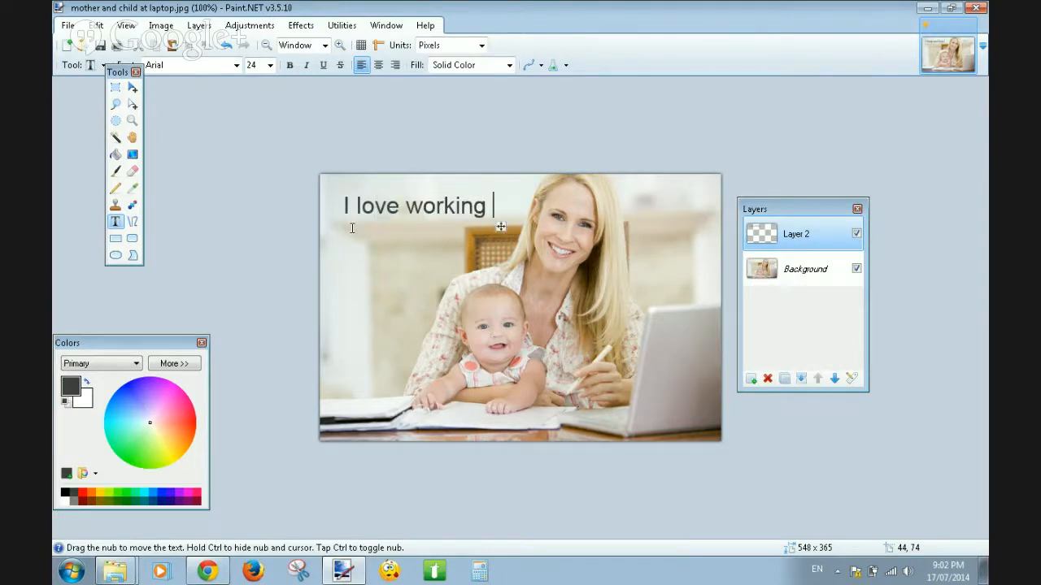
key("BackSpace")
key("Return")
type("from home")
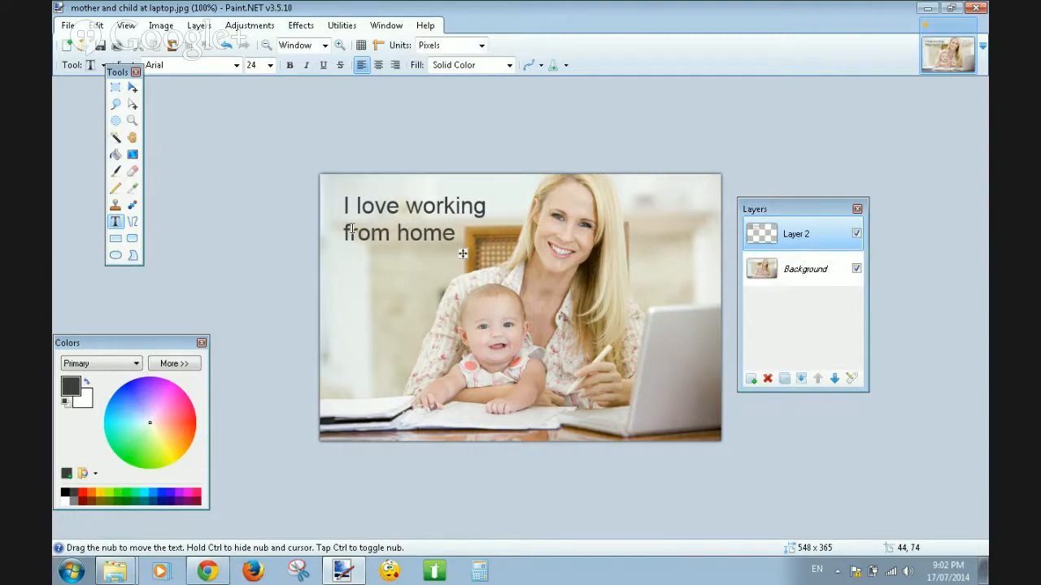
key("Return")
type("with")
key("BackSpace")
key("BackSpace")
key("BackSpace")
key("BackSpace")
key("BackSpace")
Format the heading in non-bold Impact at size 28 and nudge it slightly toward the photo's upper-left corner
left_click(289, 67)
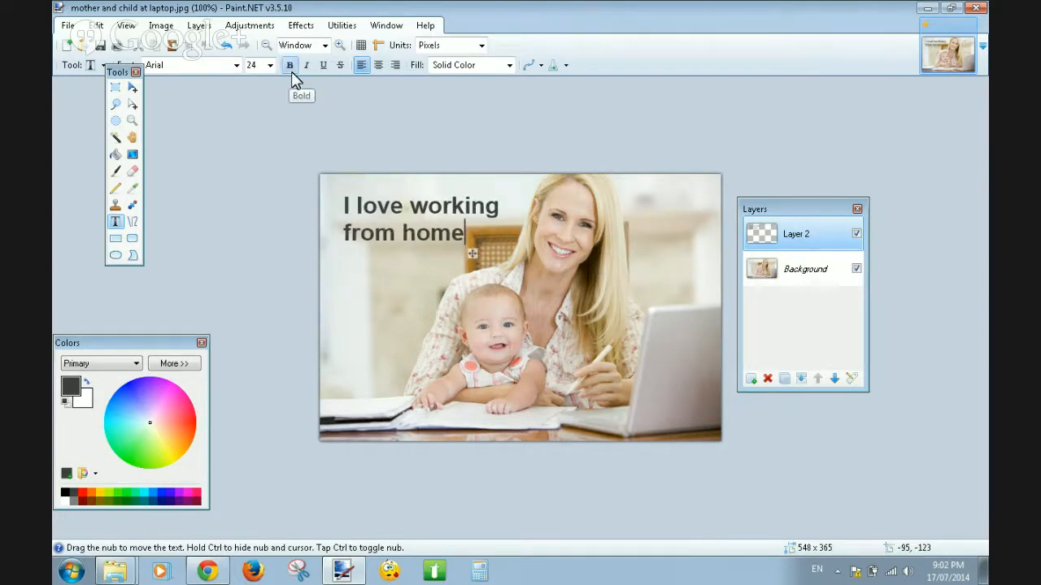
left_click(237, 65)
left_click_drag(353, 88, 355, 287)
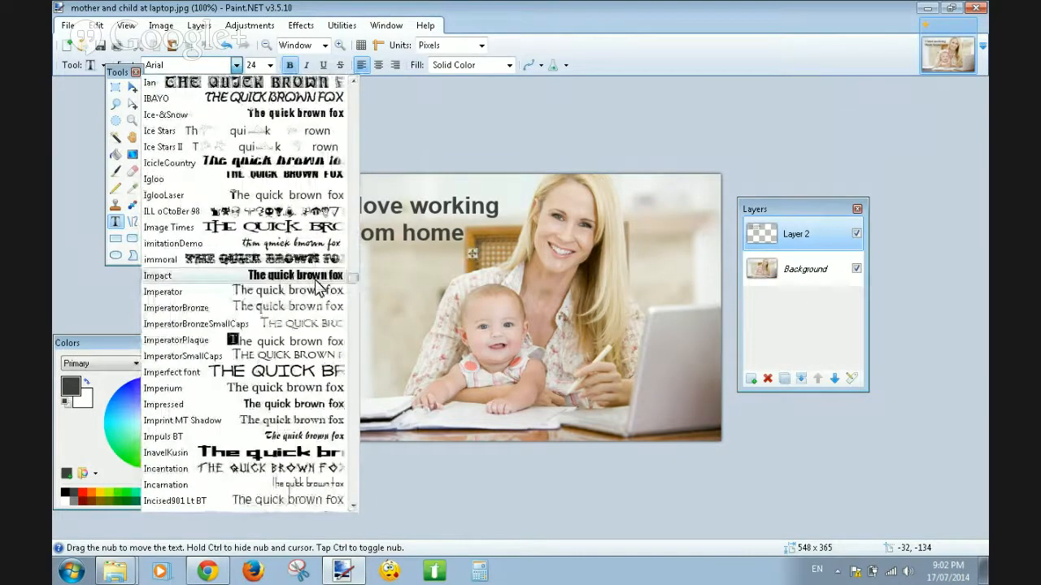
left_click(310, 275)
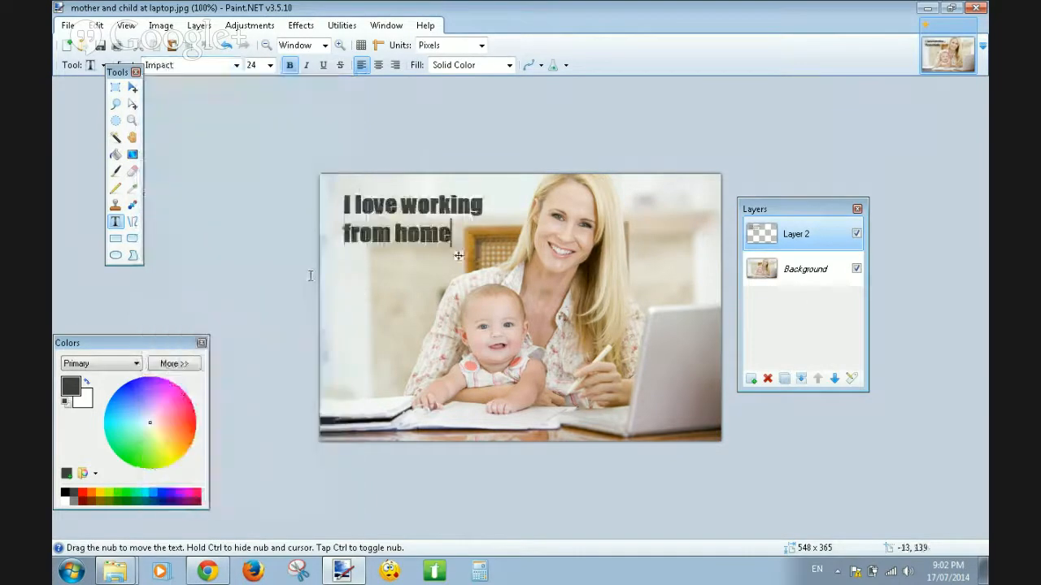
left_click(290, 66)
left_click(270, 65)
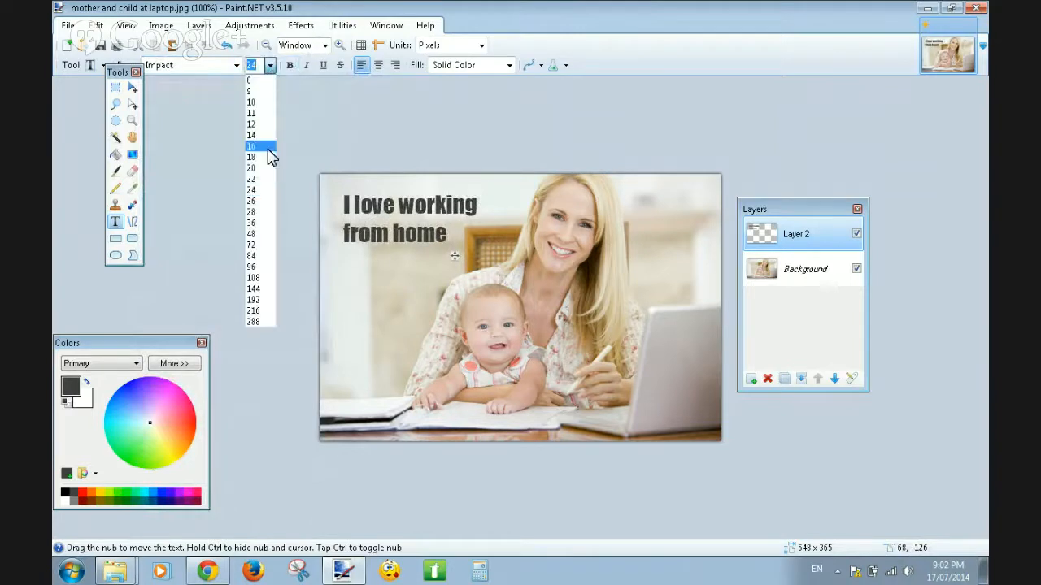
left_click(259, 212)
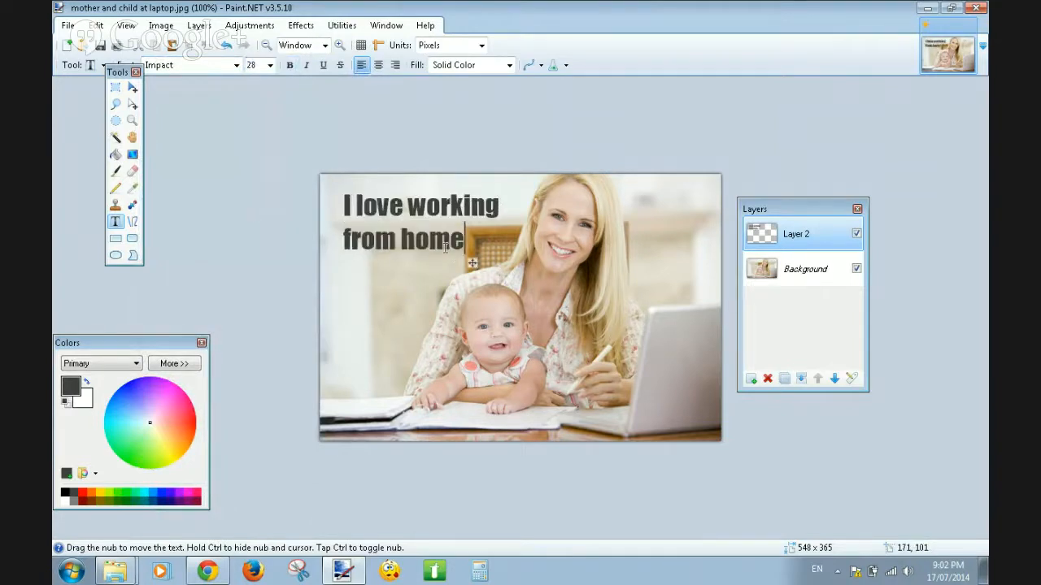
left_click_drag(471, 262, 469, 262)
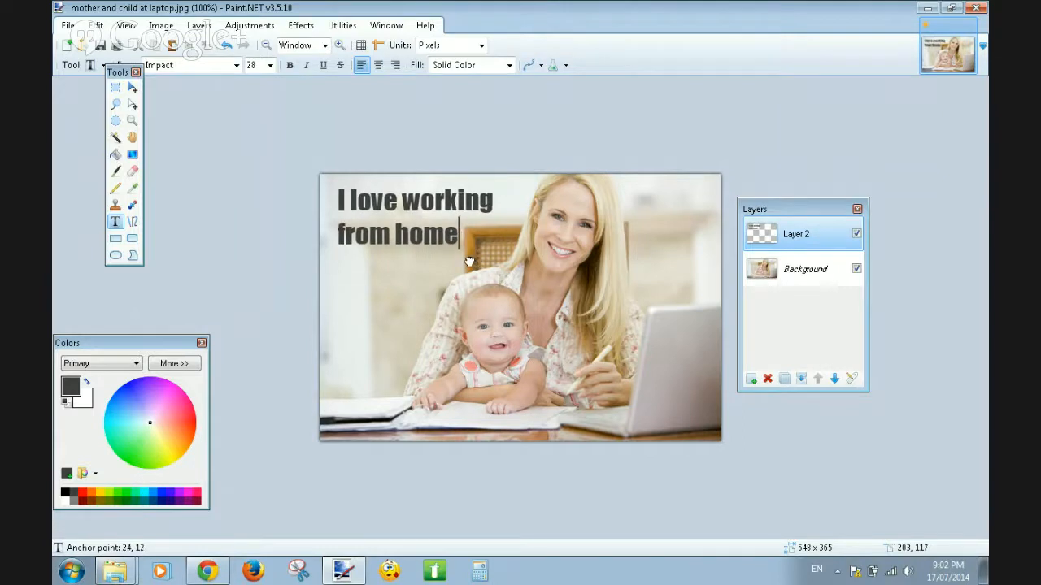
Add a separate text block below the heading with the lines "- no boss" and "- no commute"
left_click(334, 294)
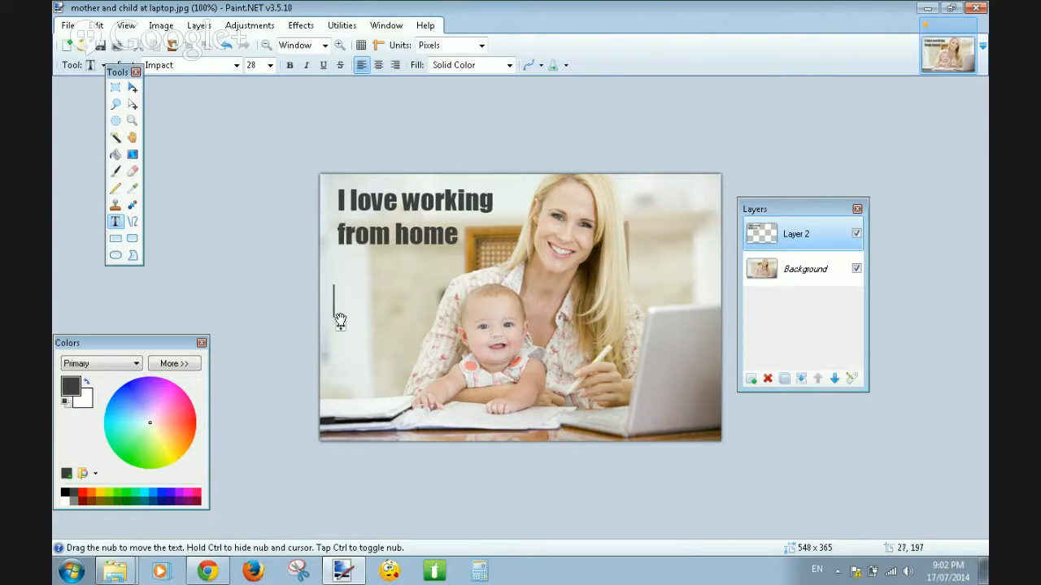
left_click_drag(343, 327, 340, 304)
type("- no boss")
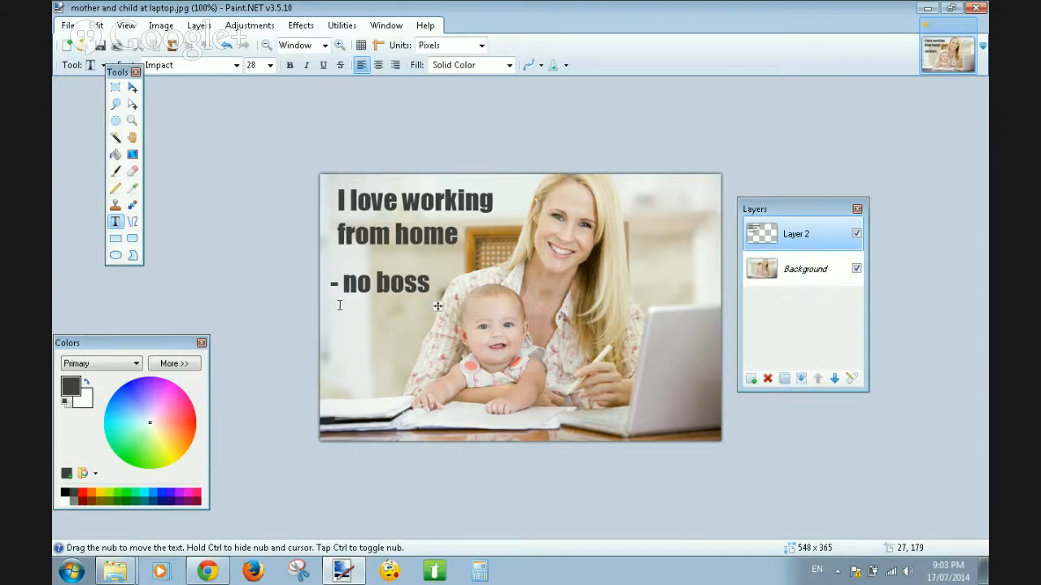
key("Return")
type("- no commute")
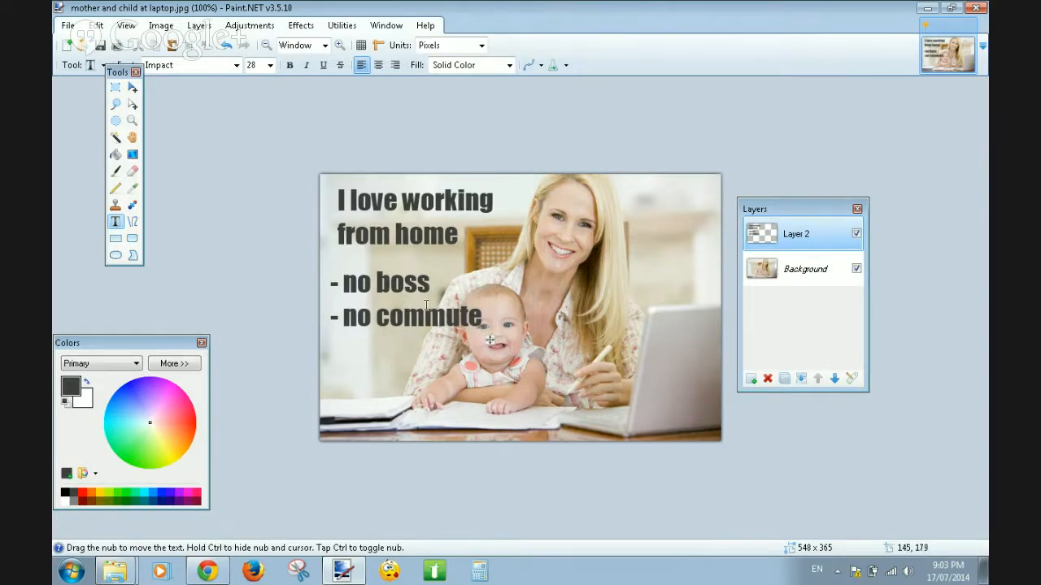
Reduce the list text to size 22 and move it up closer to the heading
left_click(269, 65)
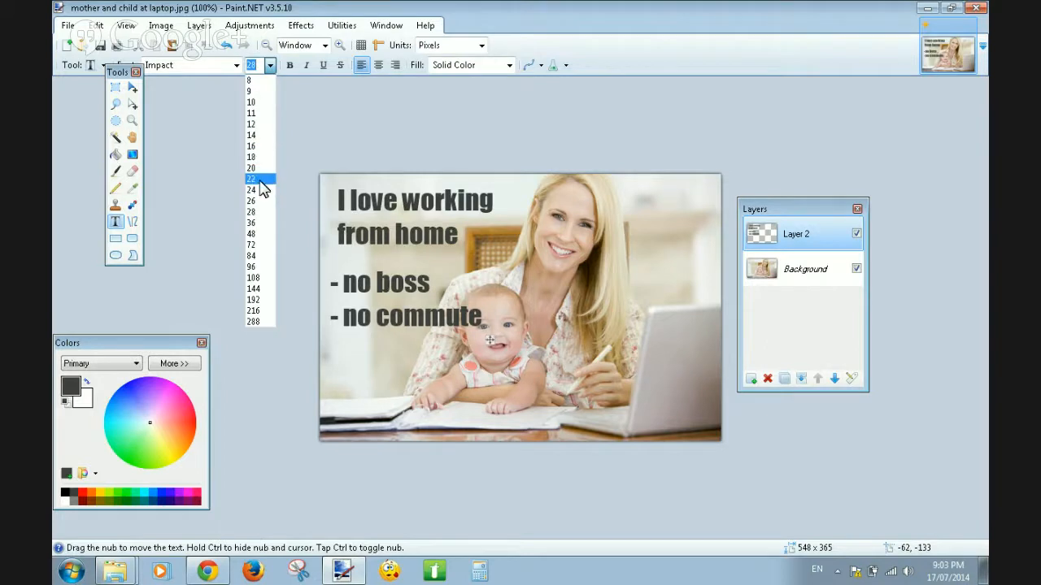
left_click(254, 179)
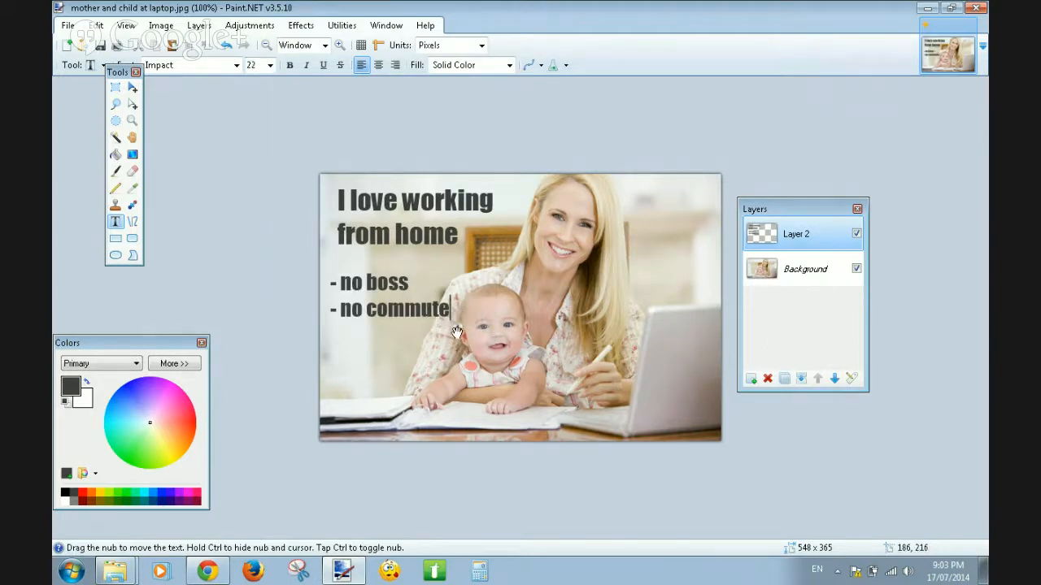
left_click_drag(457, 329, 457, 319)
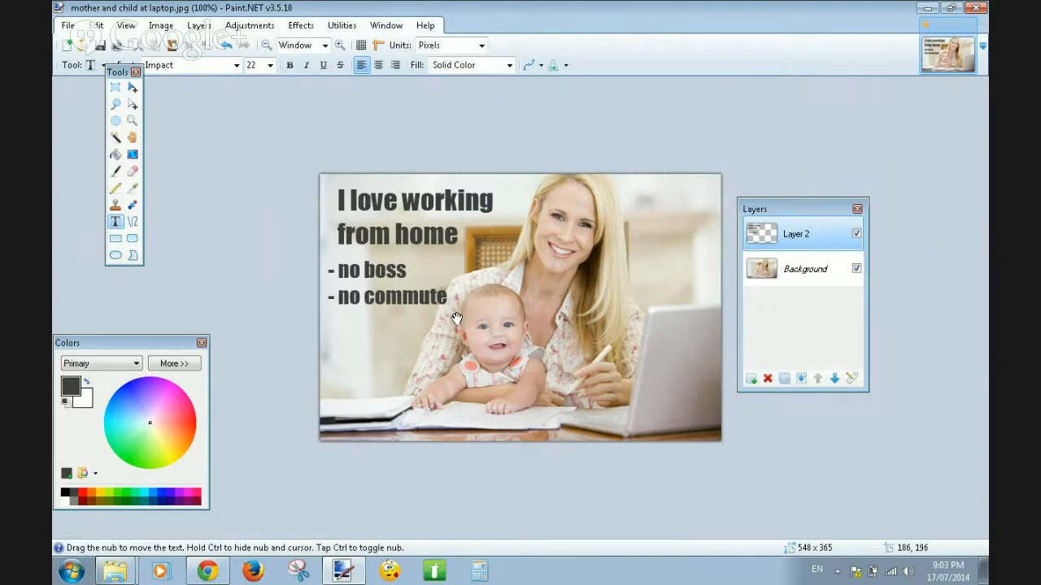
Add a third list item, "-earn as much as I want", breaking the line after "much"
key("Return")
type("-earn as")
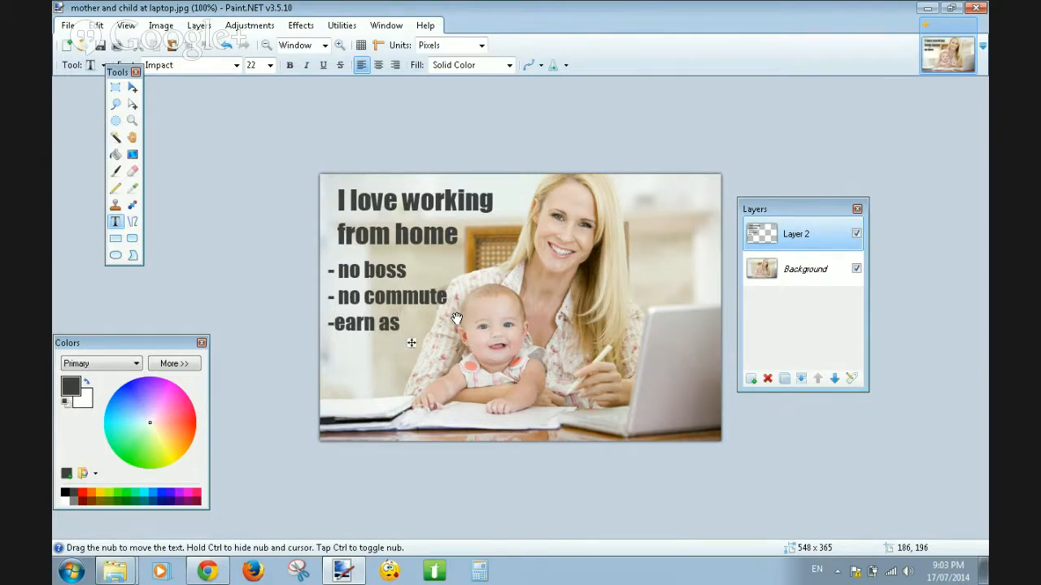
type(" much")
key("Return")
type("as ")
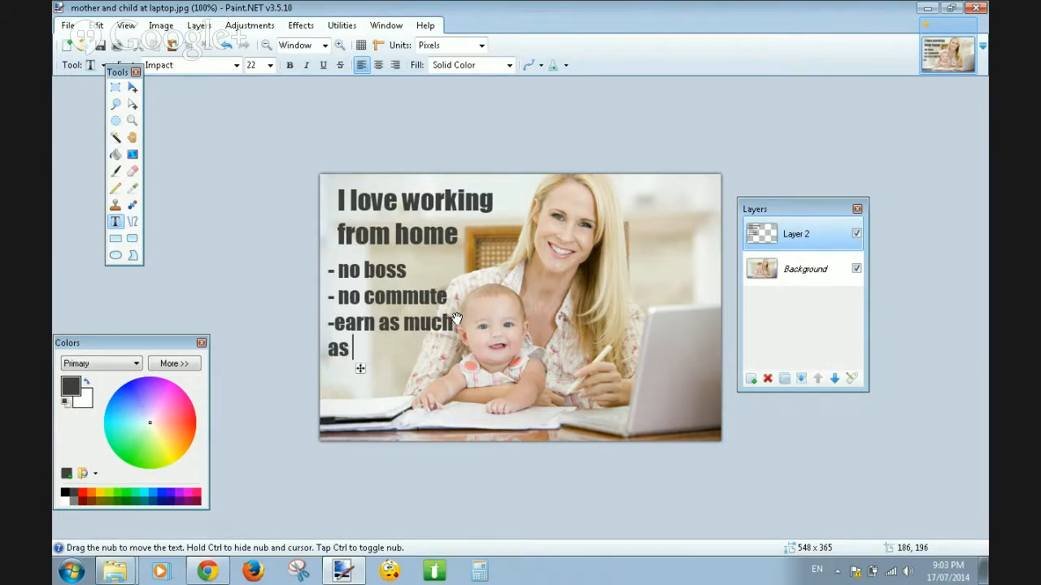
type("I want")
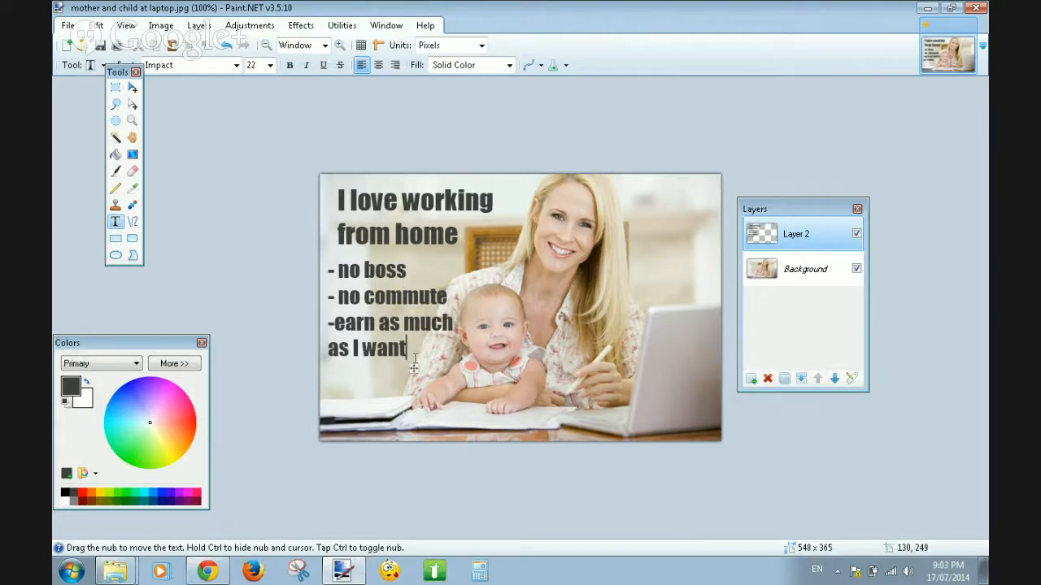
Shift the list slightly down and indent its last line, "as I want", to align with the text above
left_click_drag(415, 372, 417, 380)
key("Home")
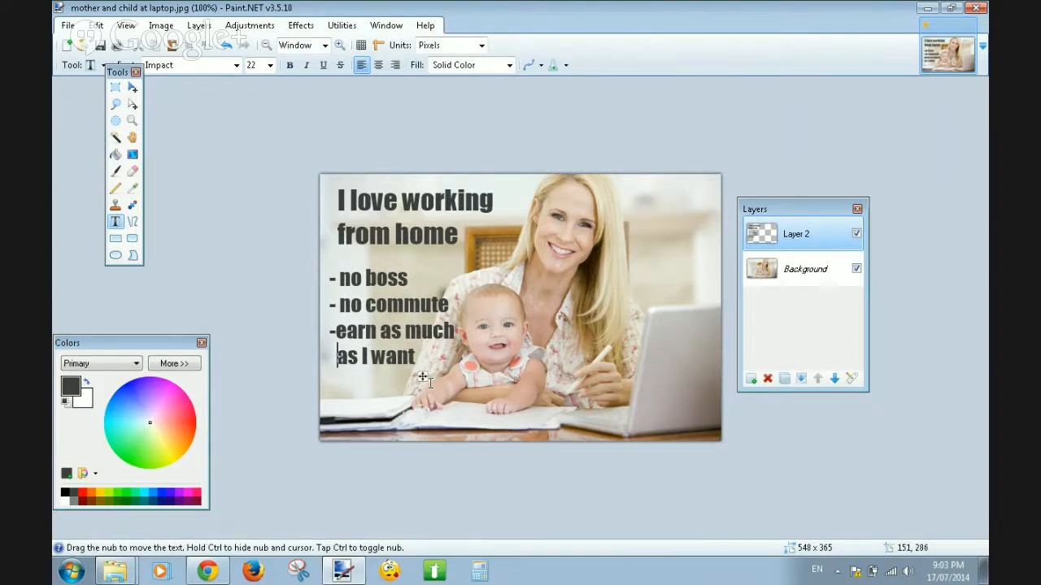
Move the benefit list further down, put a space before "earn" in its third item, and finish the text
left_click_drag(422, 376, 422, 398)
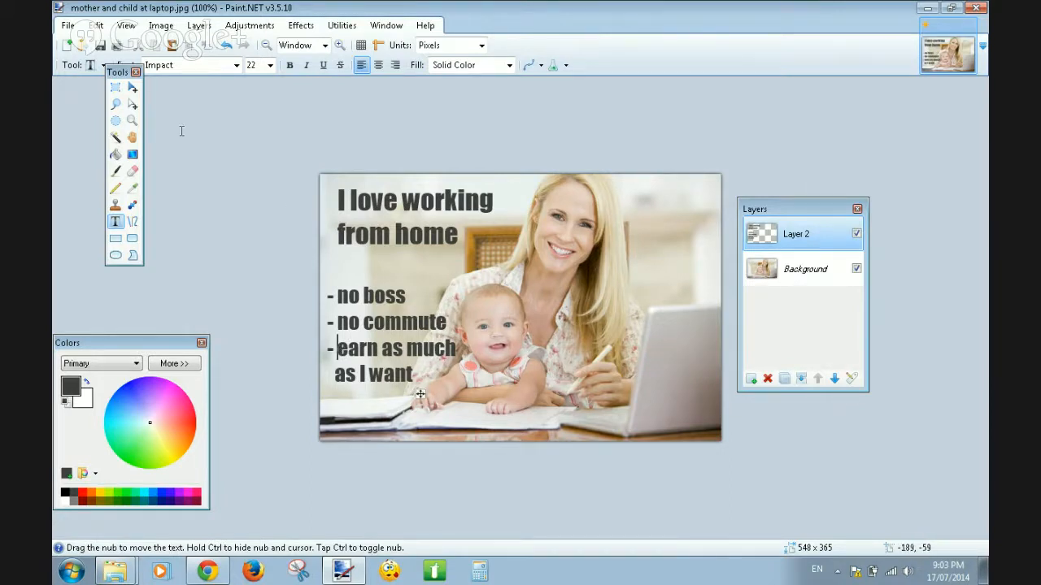
left_click(116, 89)
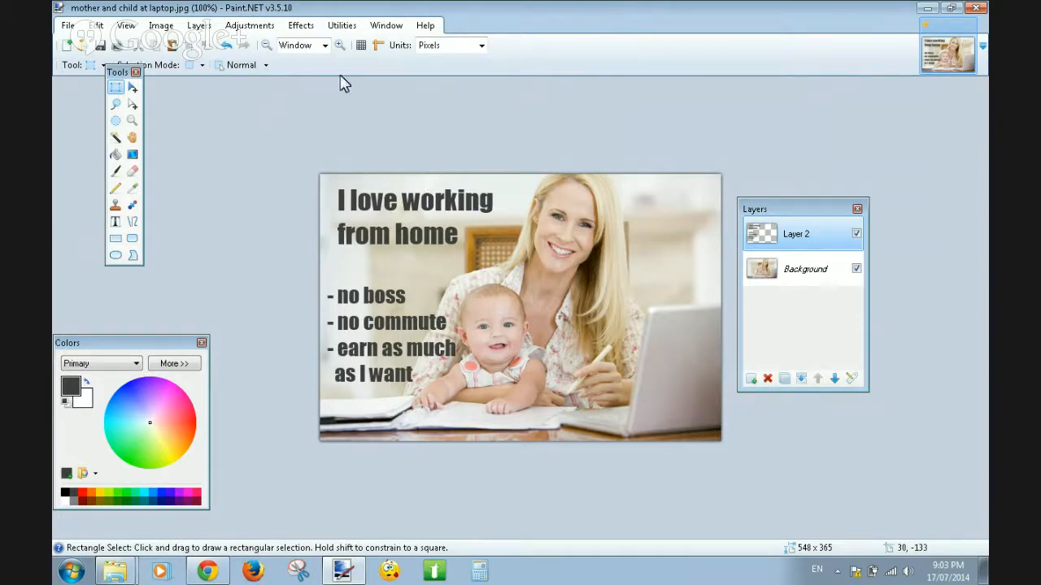
Apply a Gaussian Blur with radius 4 to the dark text layer
left_click(308, 26)
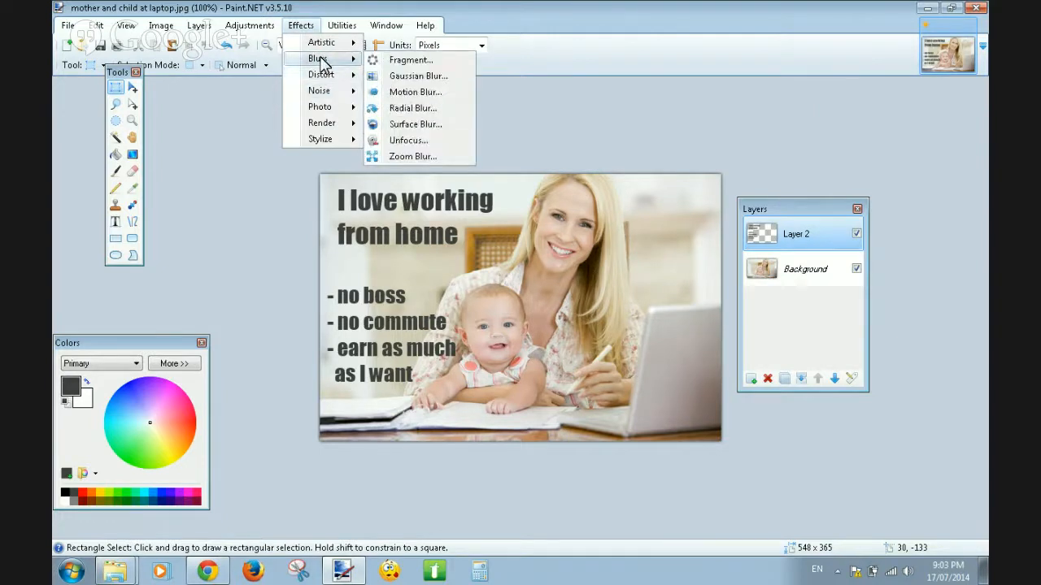
left_click(396, 76)
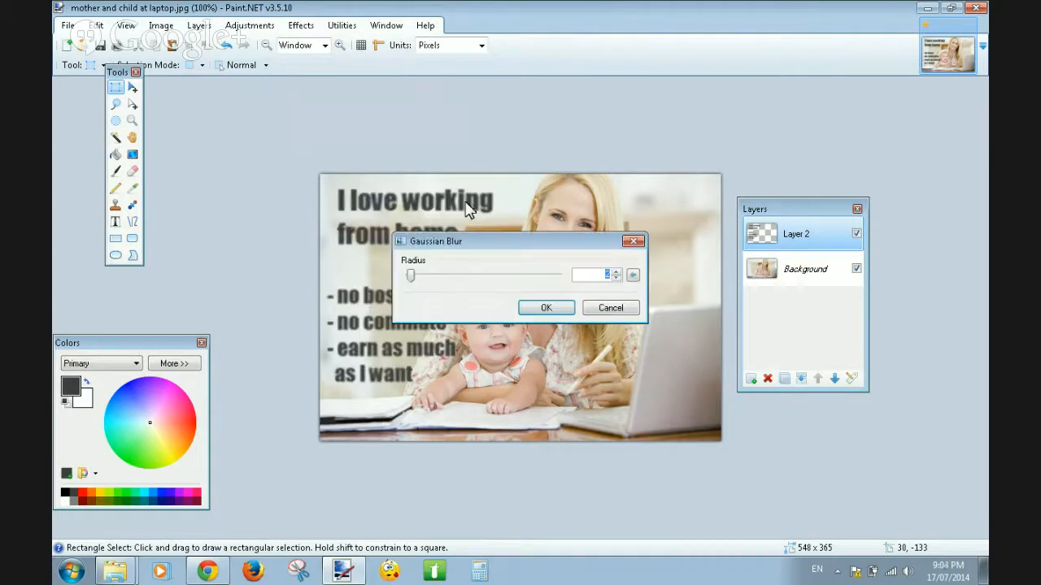
left_click_drag(471, 250, 547, 101)
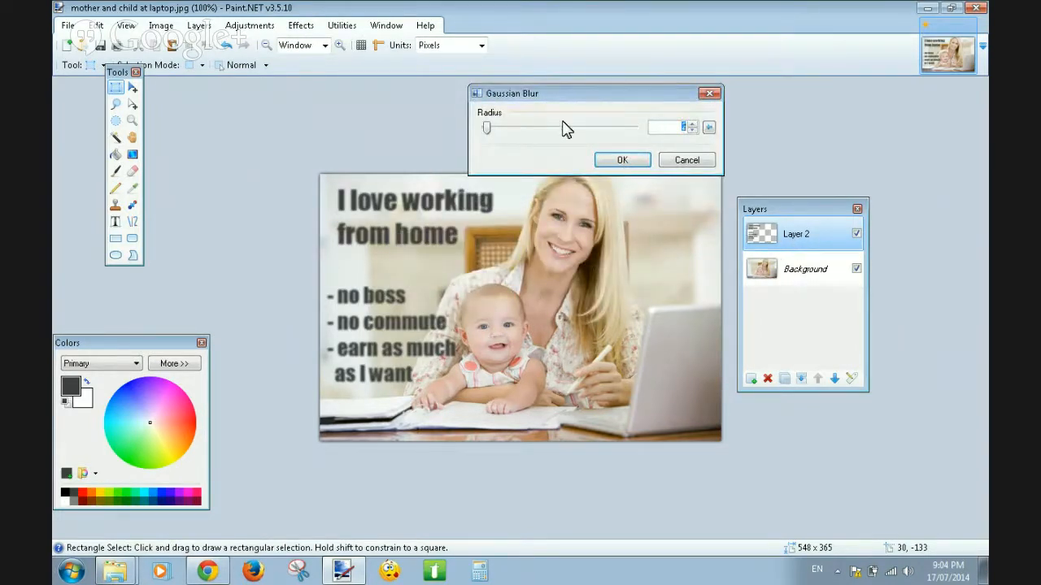
left_click(693, 129)
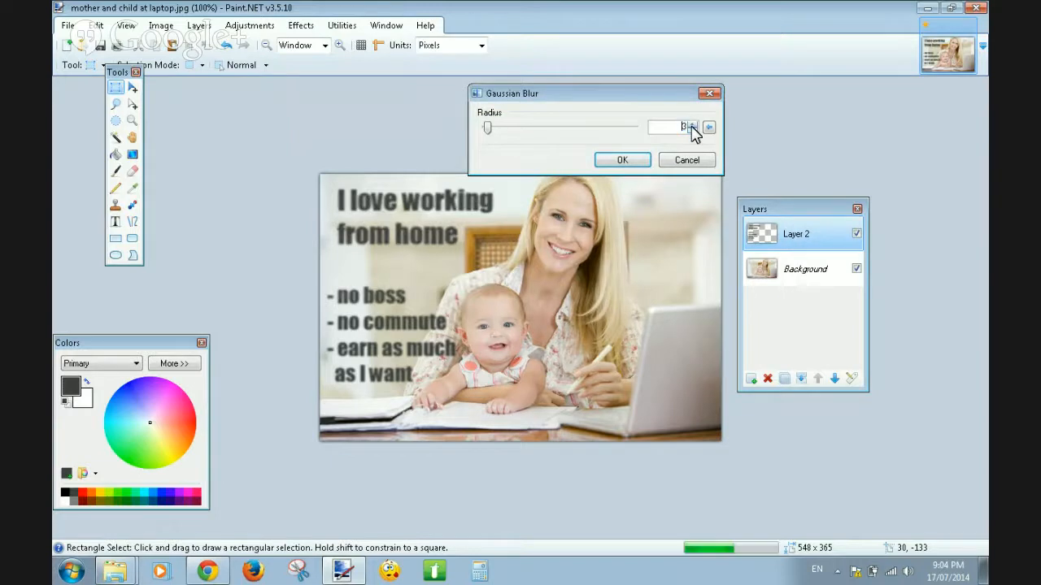
left_click(693, 129)
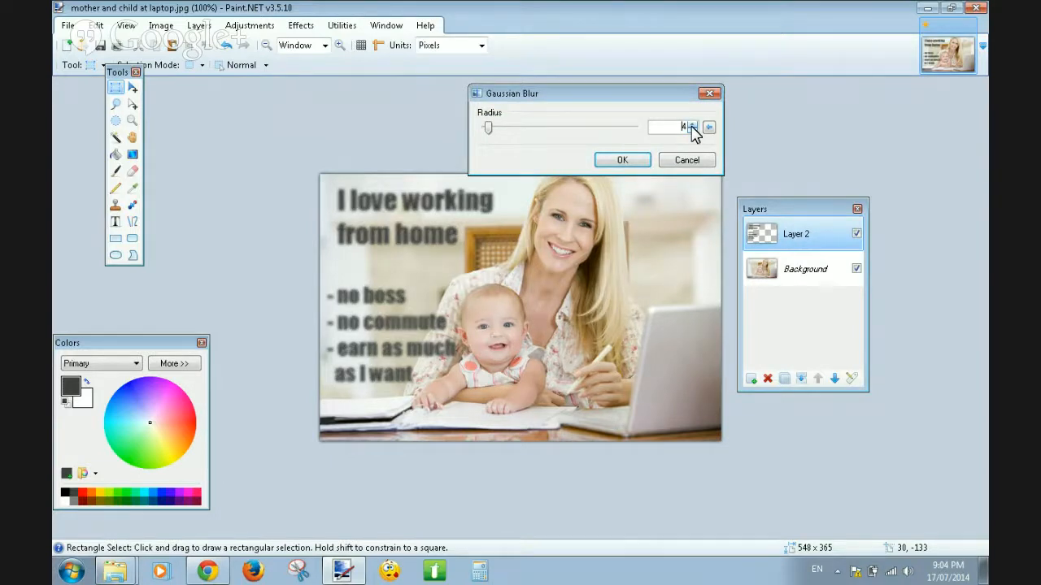
left_click(692, 131)
left_click(692, 124)
left_click(623, 160)
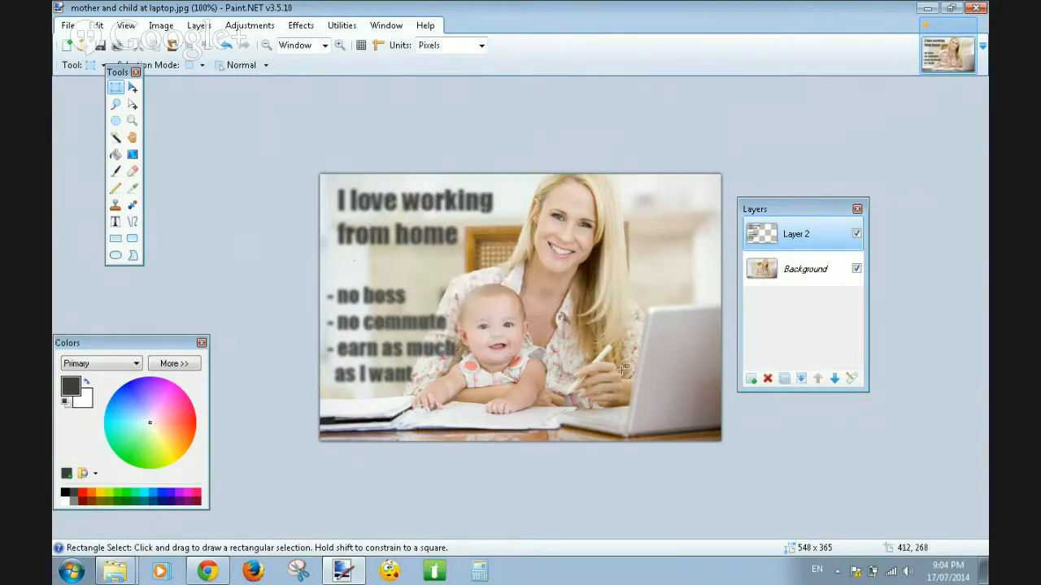
Add a new layer and start blue Impact text at size 28 over the beginning of the blurred heading
left_click(752, 380)
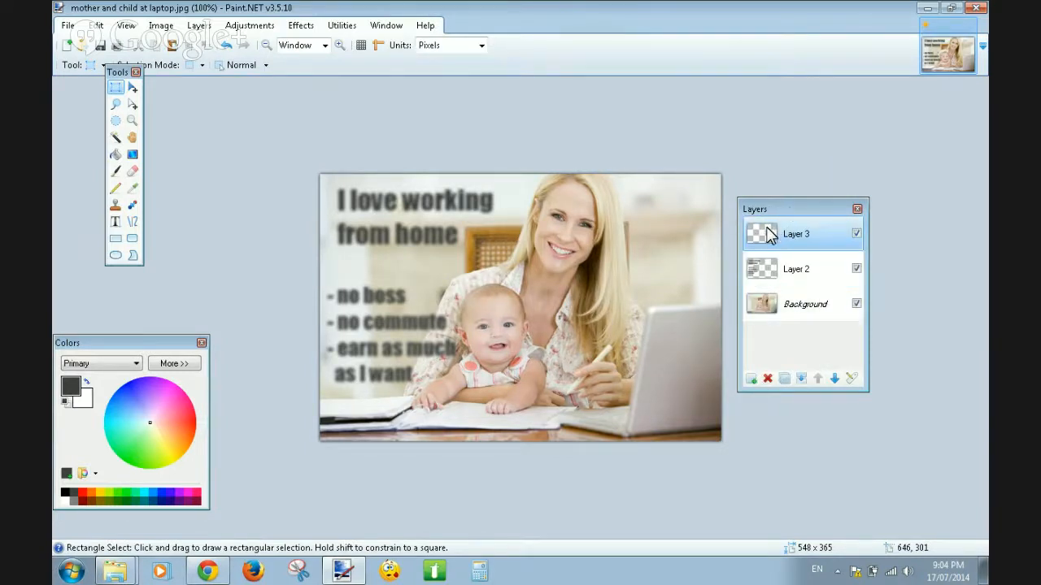
left_click(115, 223)
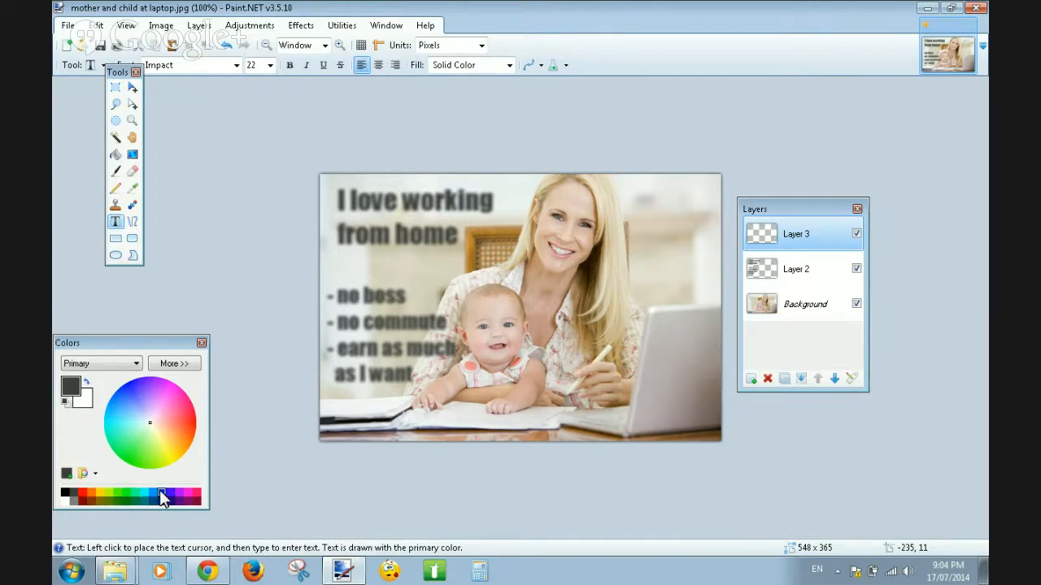
left_click(336, 202)
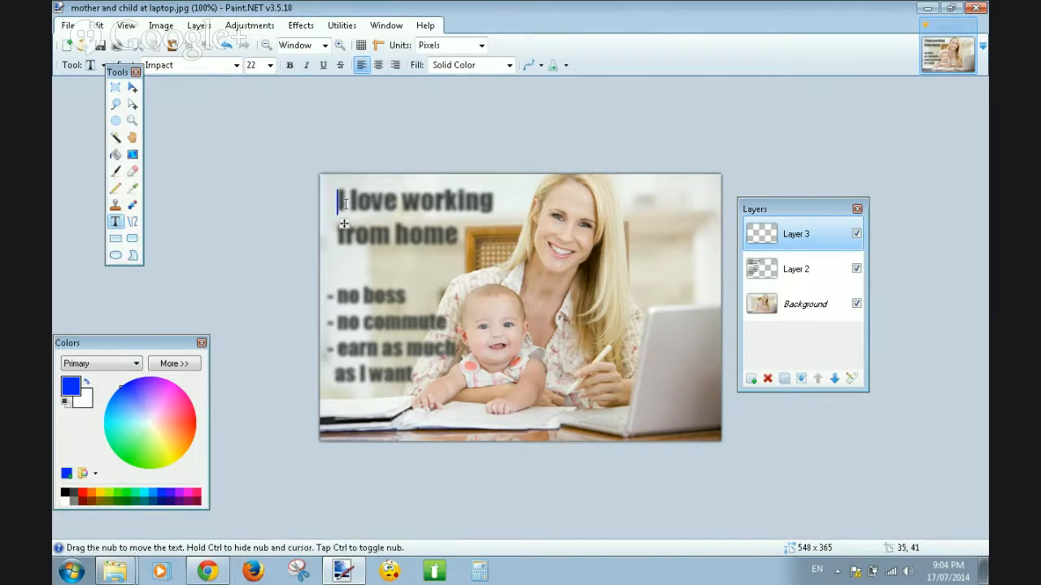
left_click(270, 65)
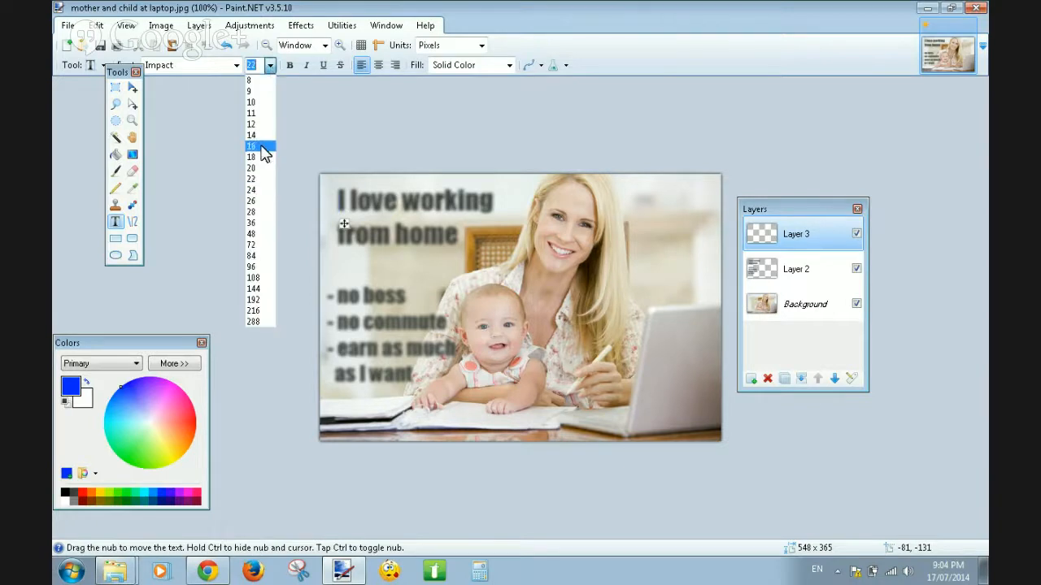
left_click(255, 213)
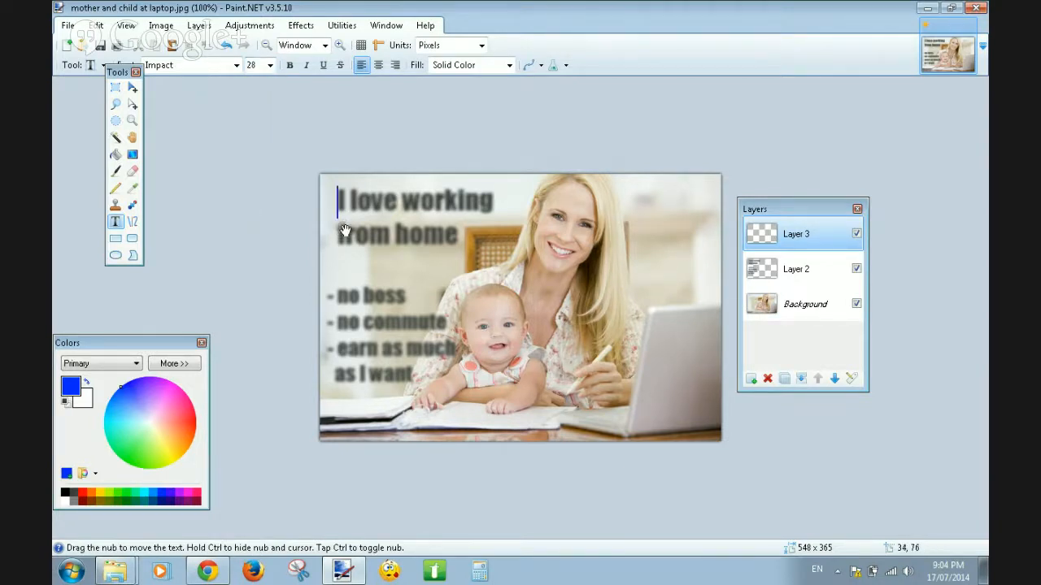
Enter "I love working" and "from home" on two lines and align them over the blurred heading
type("I lov")
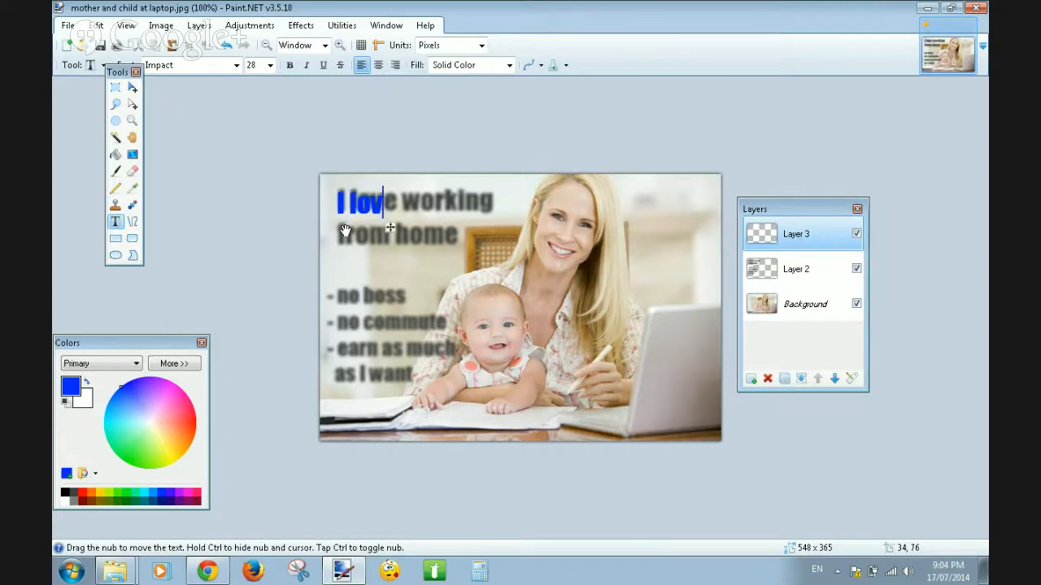
type("e working from")
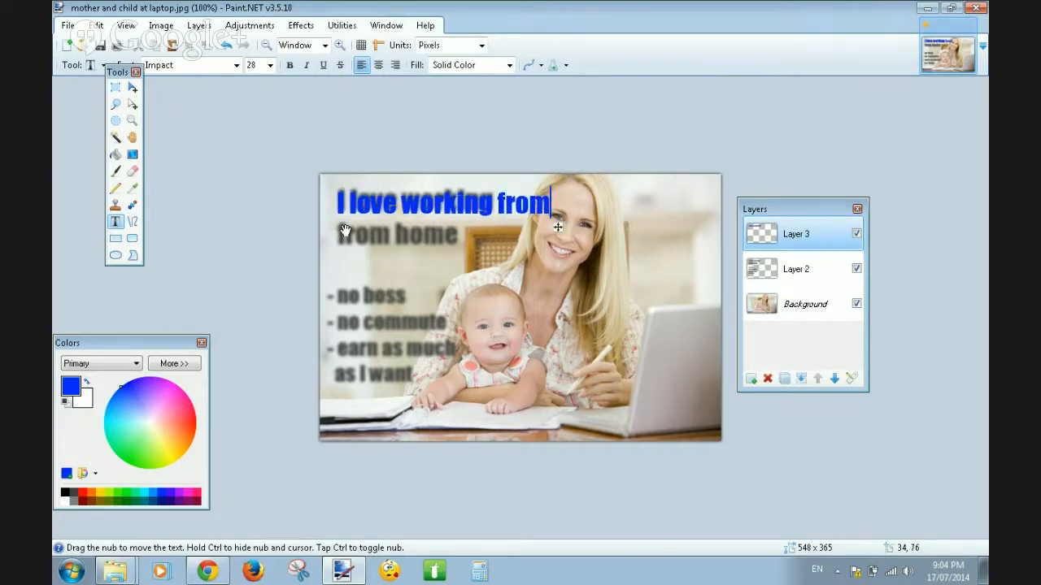
key("BackSpace")
key("BackSpace")
key("BackSpace")
key("BackSpace")
key("Return")
type("from home")
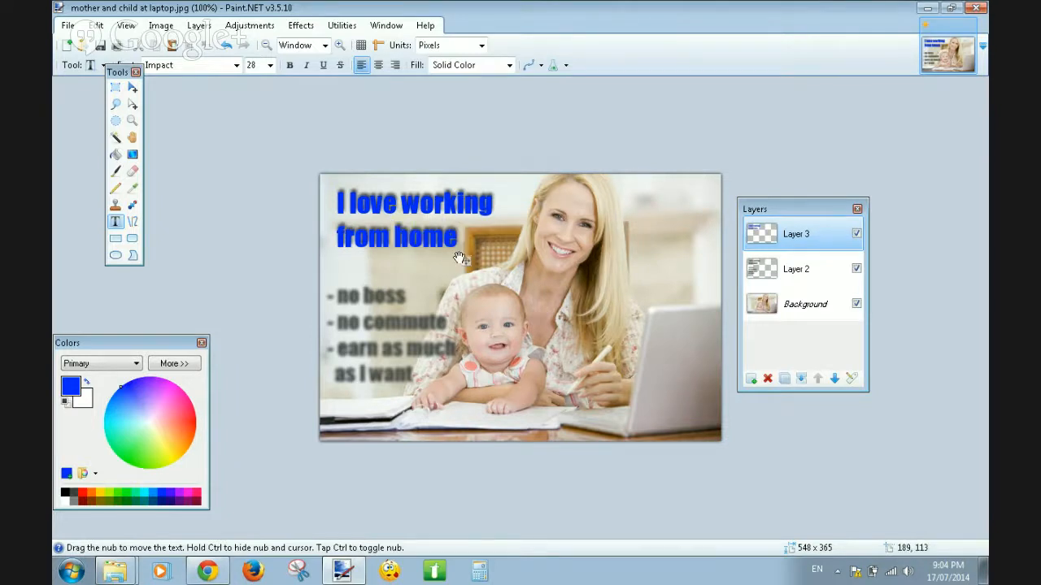
left_click_drag(468, 266, 470, 266)
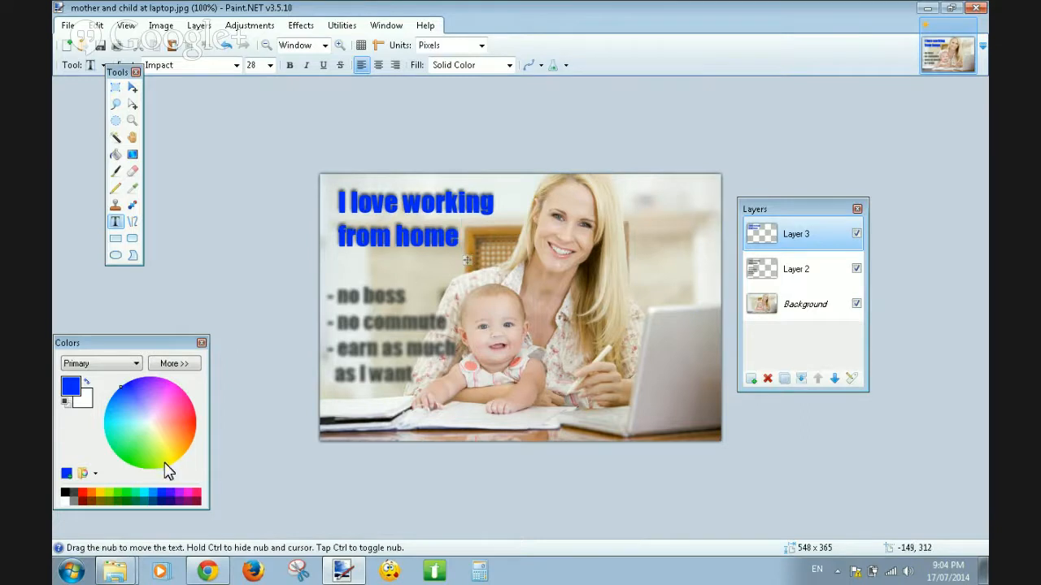
Try the heading in black and in red, darkening the red to a red value of 201
left_click(66, 492)
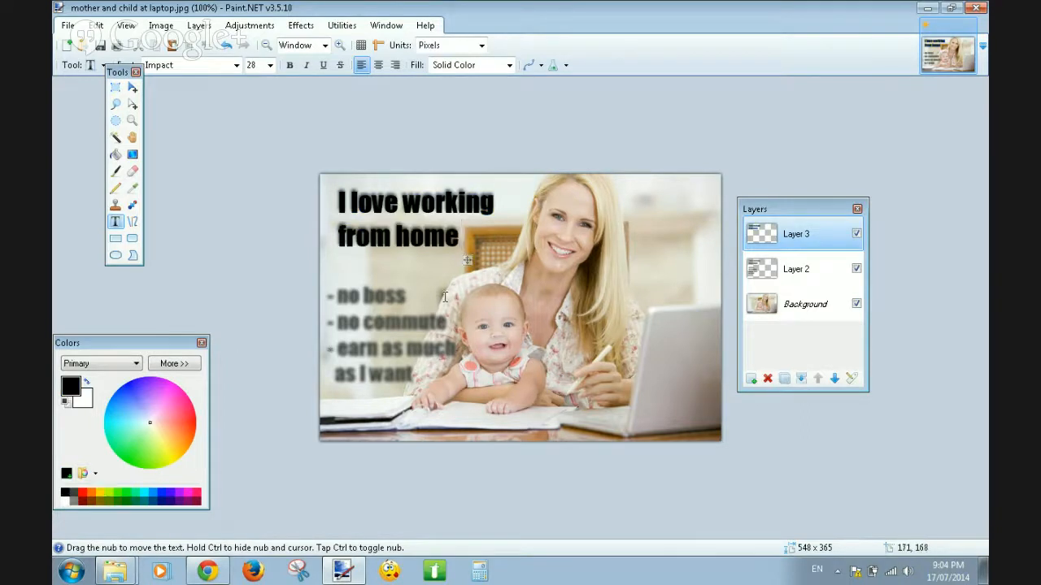
left_click_drag(469, 261, 468, 260)
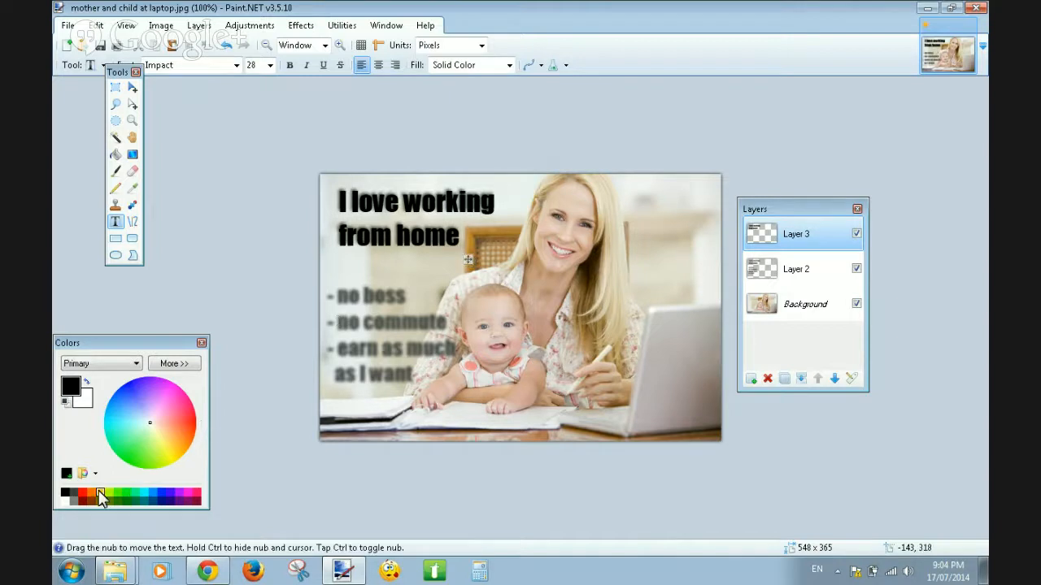
left_click(88, 492)
left_click(82, 494)
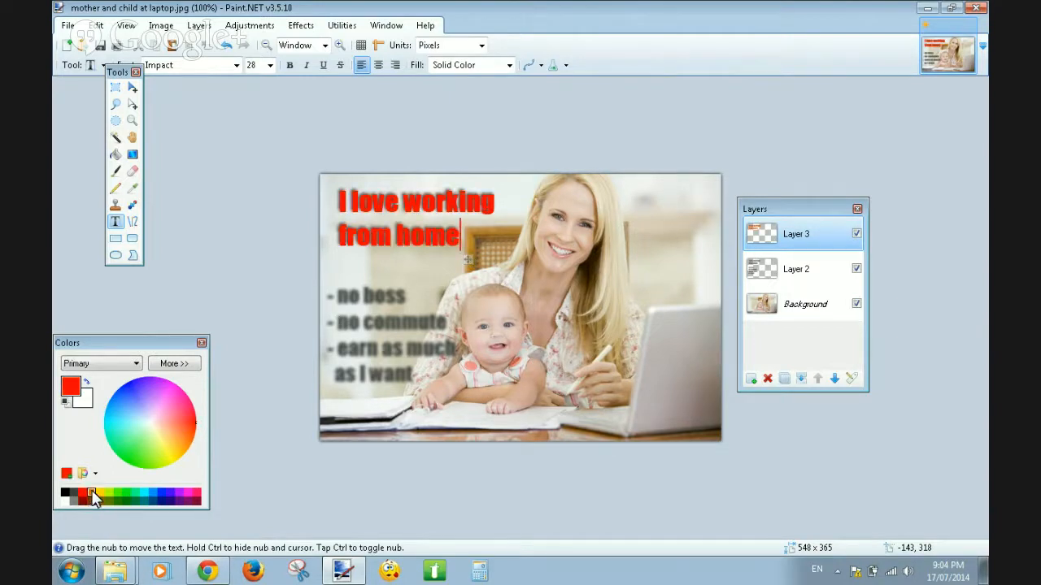
left_click(174, 364)
left_click_drag(281, 382, 274, 383)
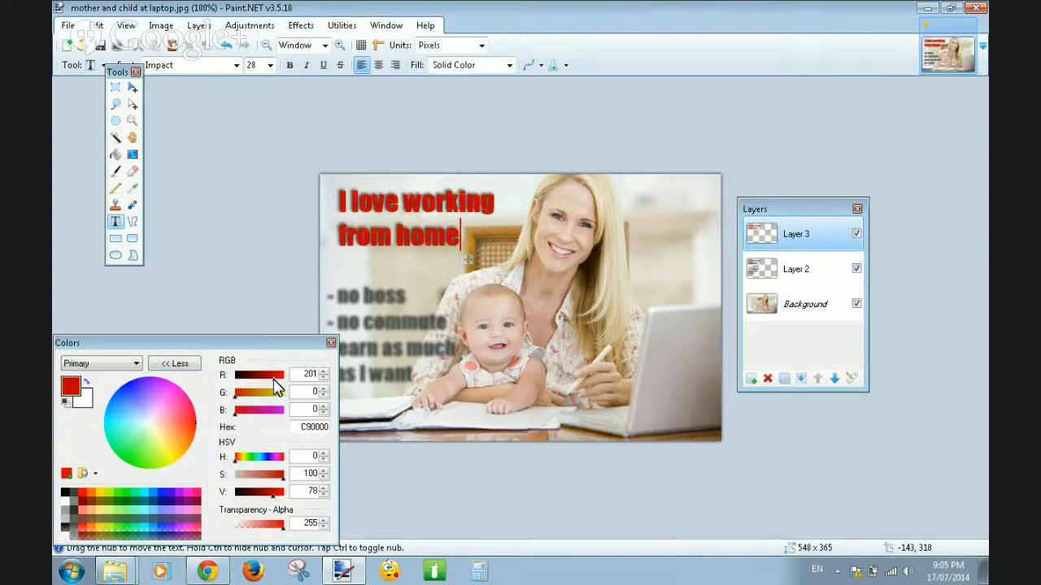
left_click(175, 364)
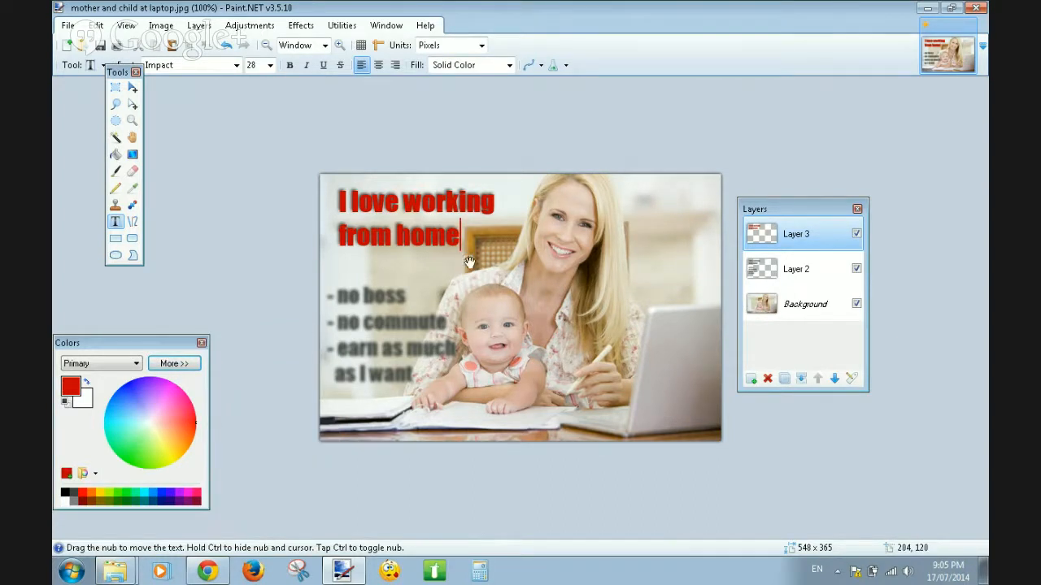
Fine-tune the heading's position over its blurred shadow, recolour it light blue, and finish the text
left_click_drag(470, 265, 470, 263)
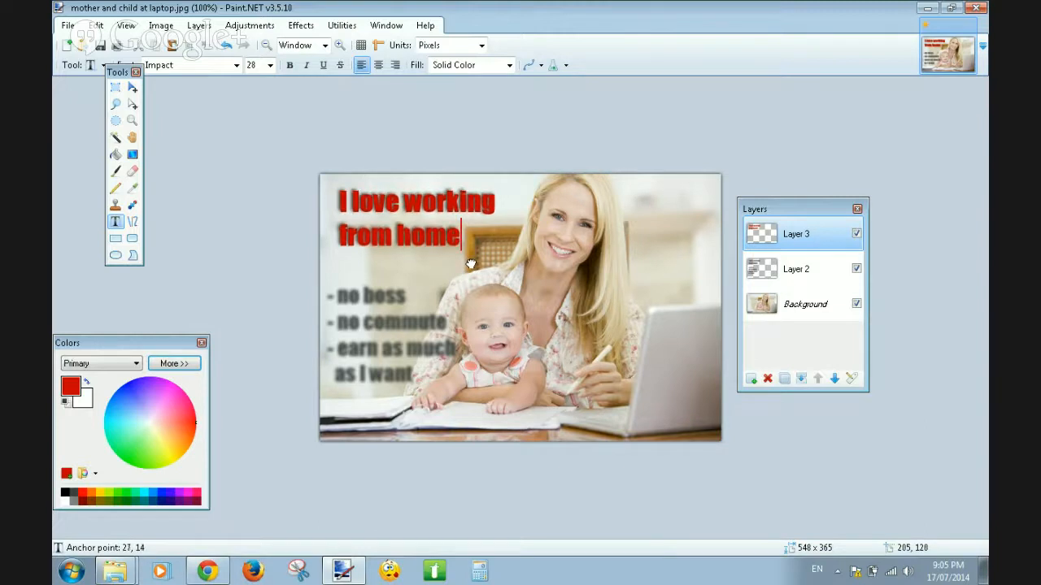
left_click(173, 392)
left_click_drag(129, 395, 119, 406)
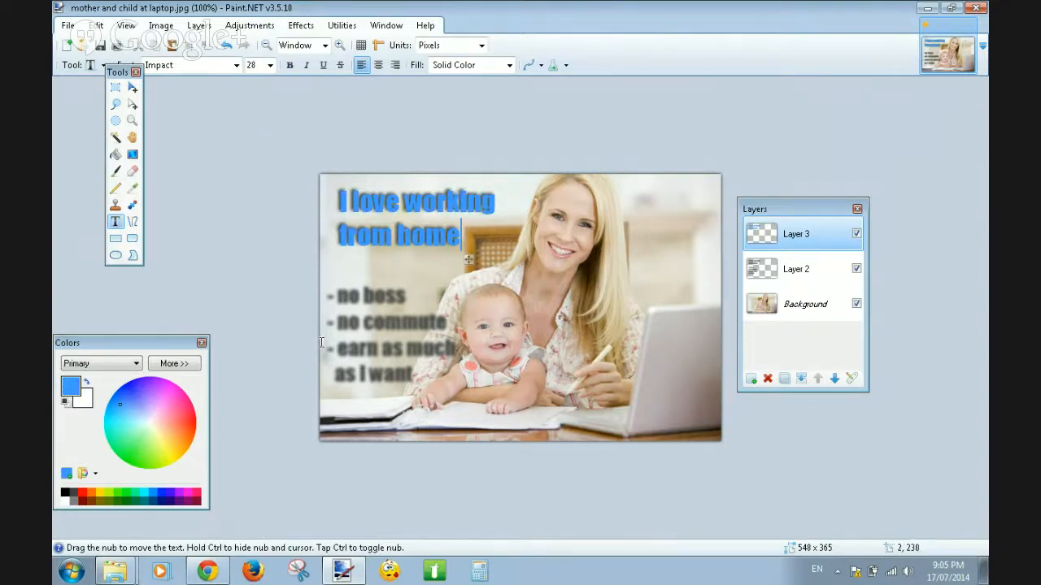
left_click(116, 90)
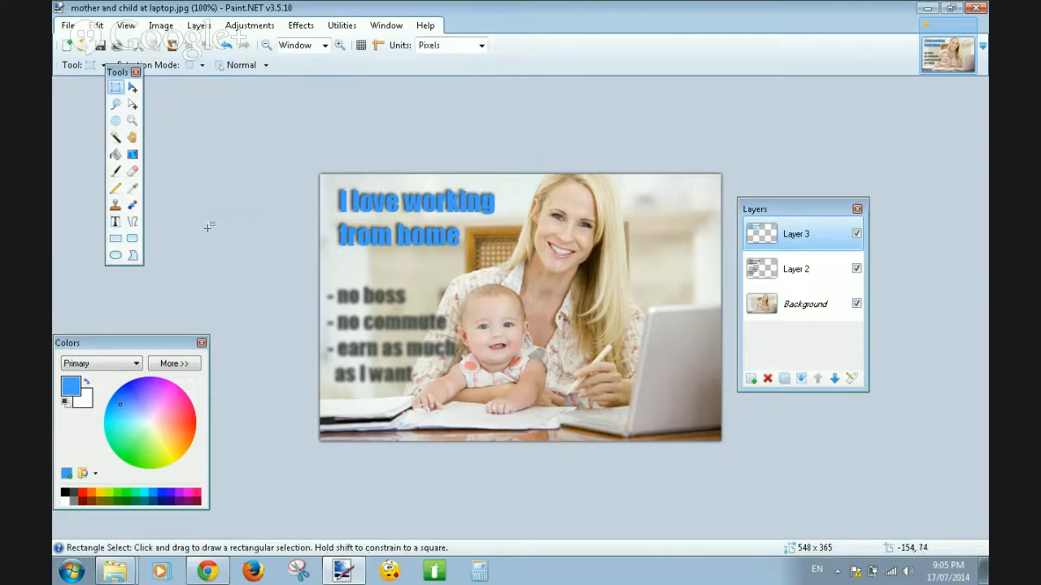
Start light blue text at size 22 over the blurred list and enter "- no boss" and "- no commute" on separate lines
left_click(115, 221)
left_click(270, 66)
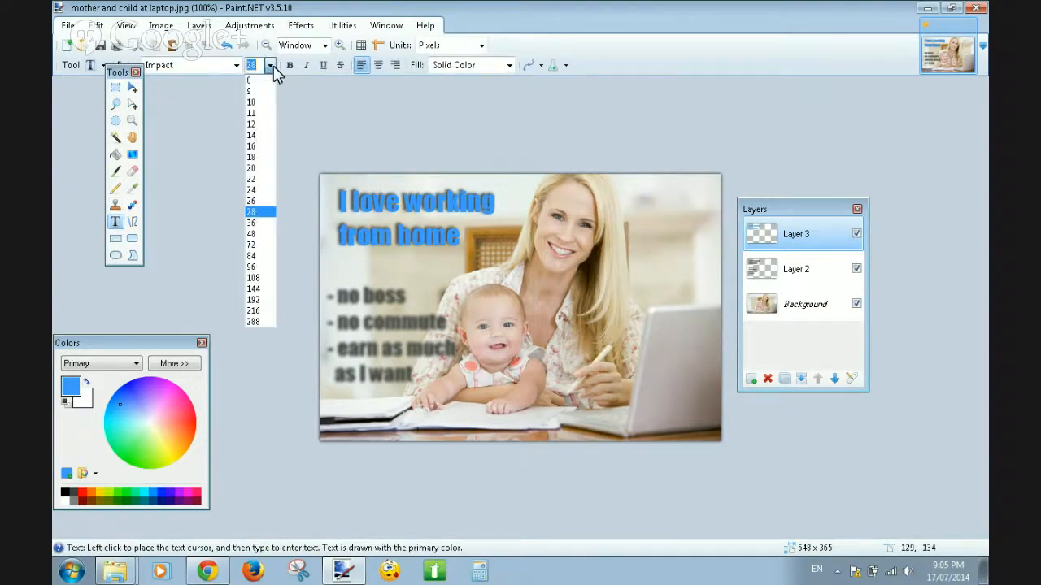
left_click(257, 179)
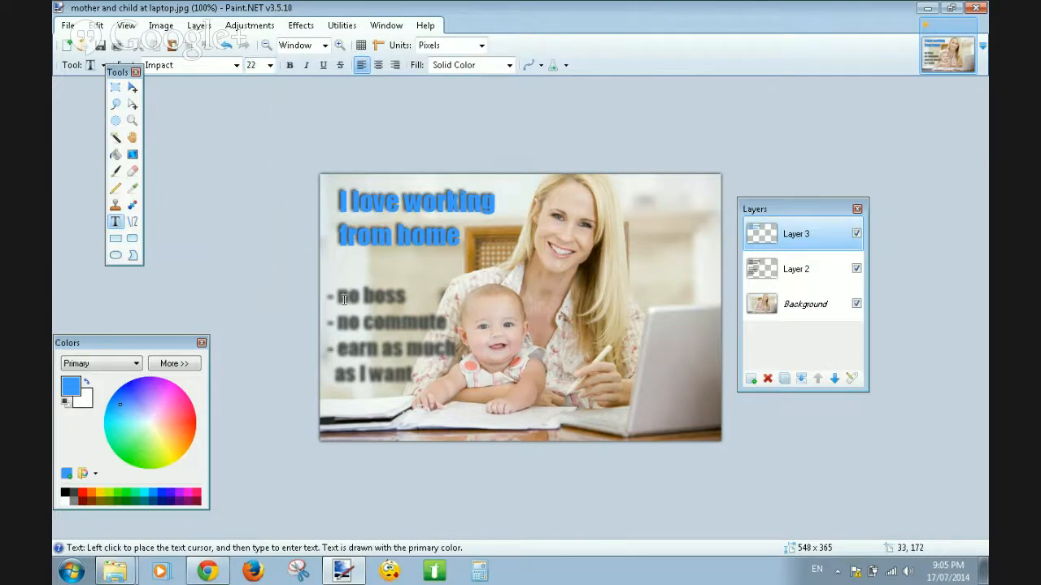
left_click(329, 299)
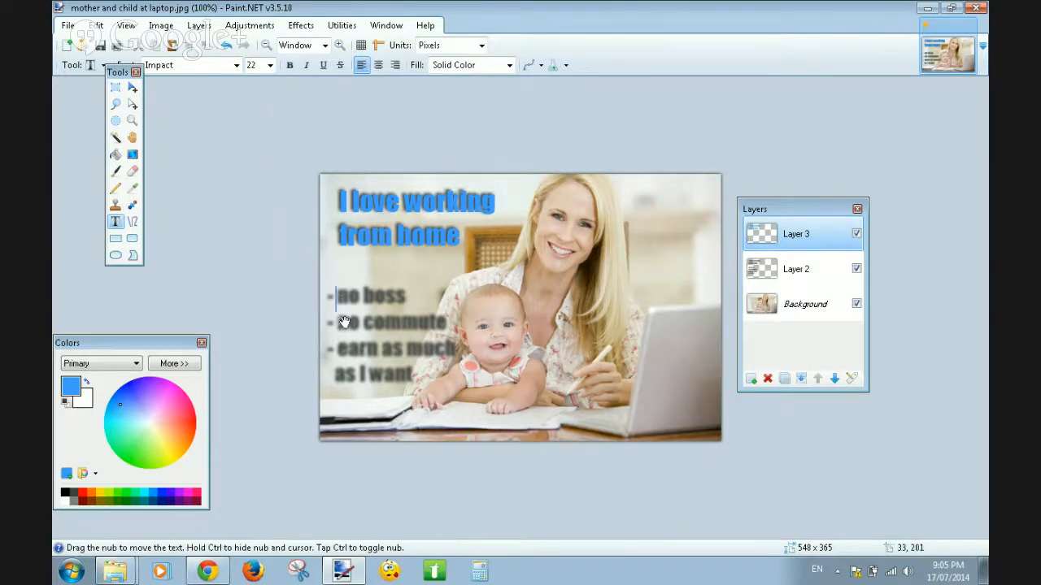
type("- no boss")
key("Return")
type("- no")
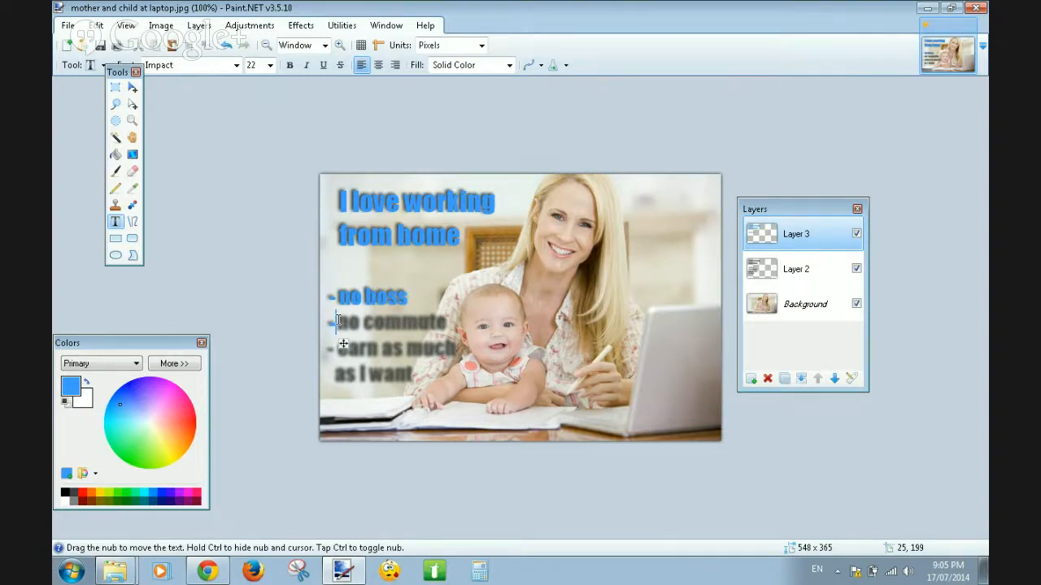
type(" commute")
key("Return")
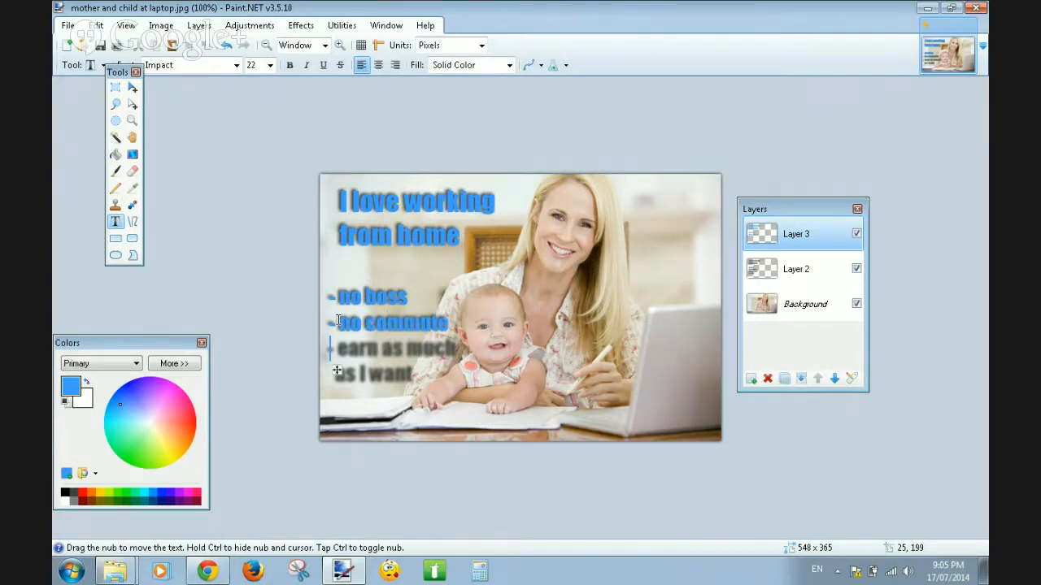
Add the lines "- earn as much" and an indented "as I want", aligning the list over its blurred copy
type("- earn as muc")
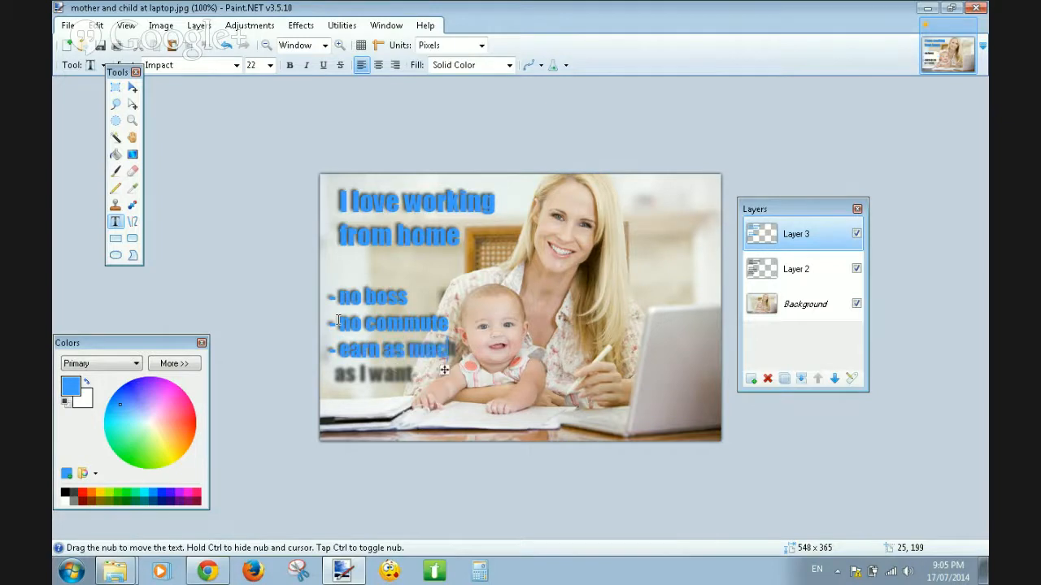
type("h")
key("Return")
type("as I")
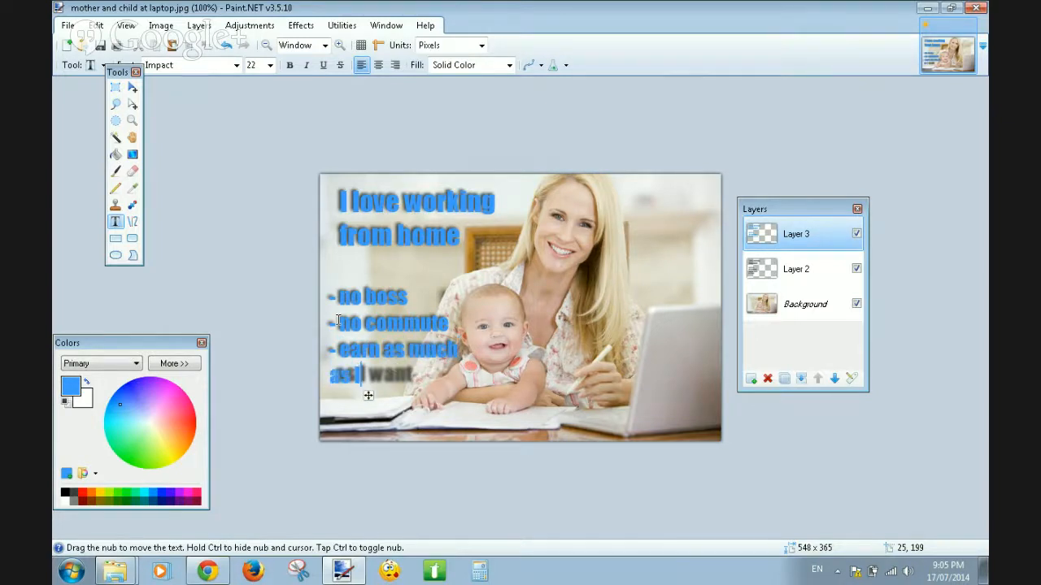
type(" want")
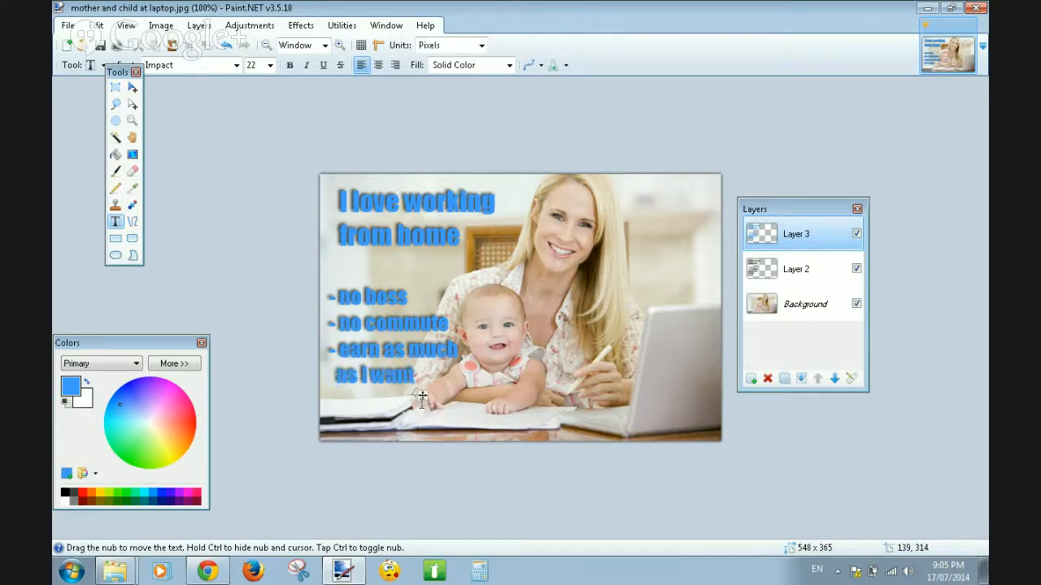
left_click_drag(422, 398, 424, 400)
Recolour the benefit list orange, lower its green value for a redder shade, and finish the text
left_click(90, 493)
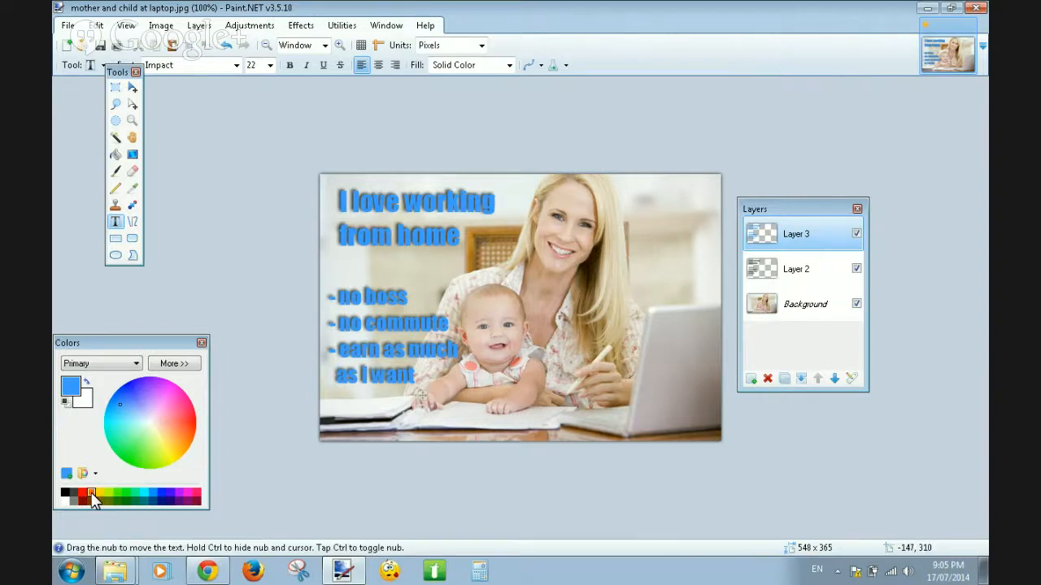
left_click(162, 364)
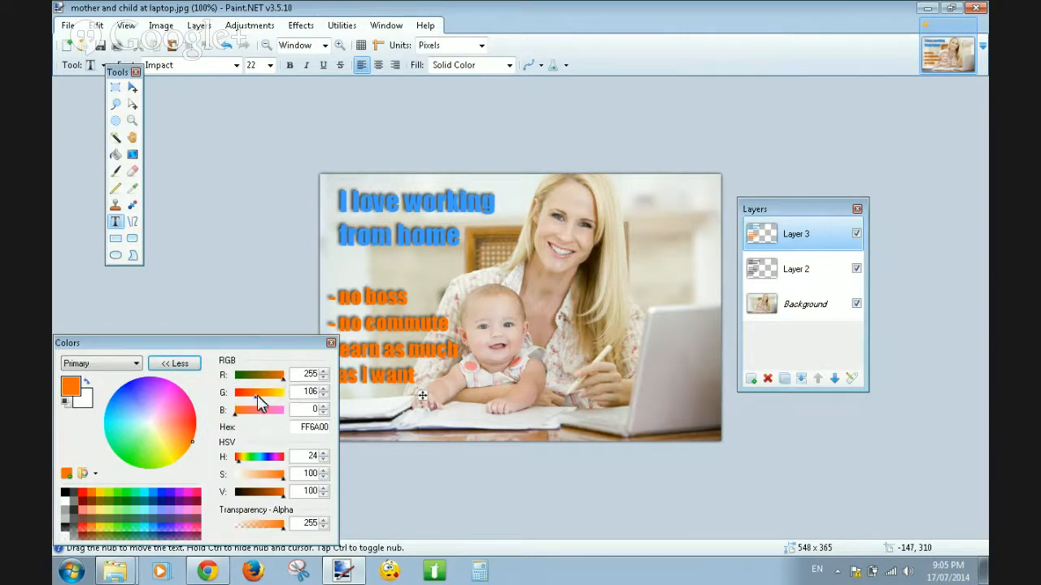
left_click_drag(256, 398, 249, 399)
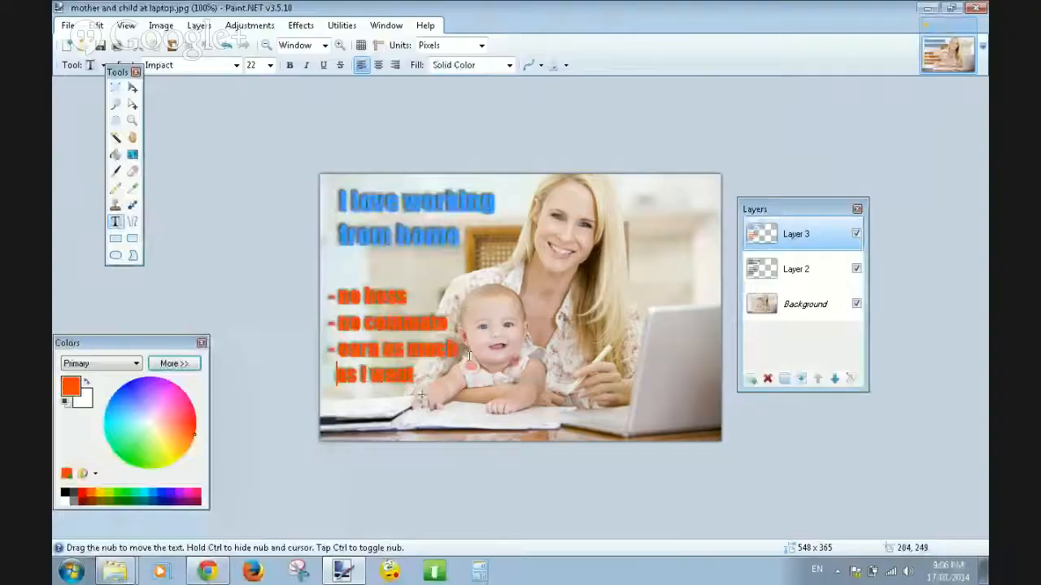
left_click(115, 87)
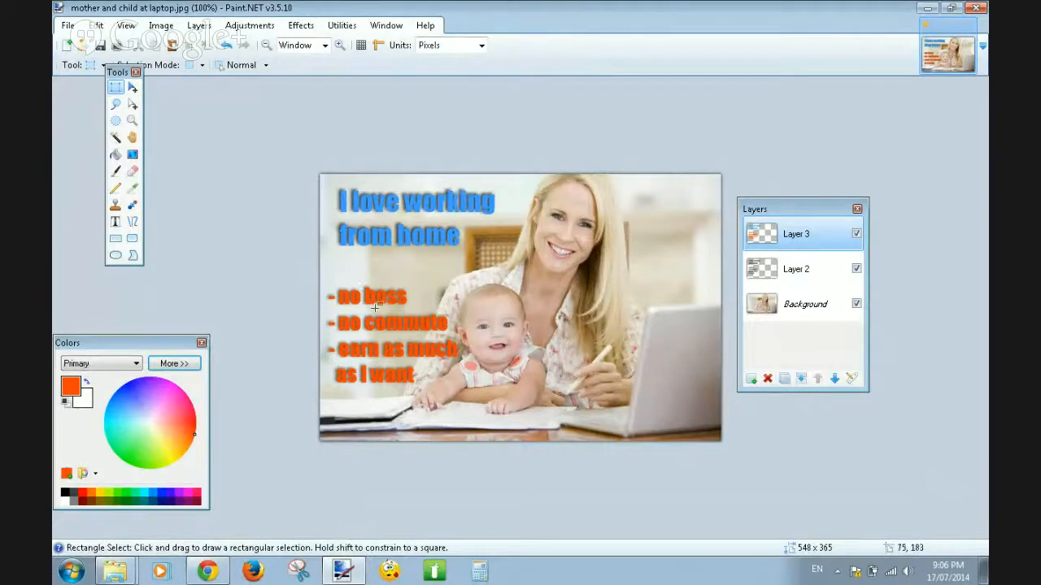
Add a new layer above the text and open the Learn-More-Button image from the 123 pictures folder
left_click(752, 379)
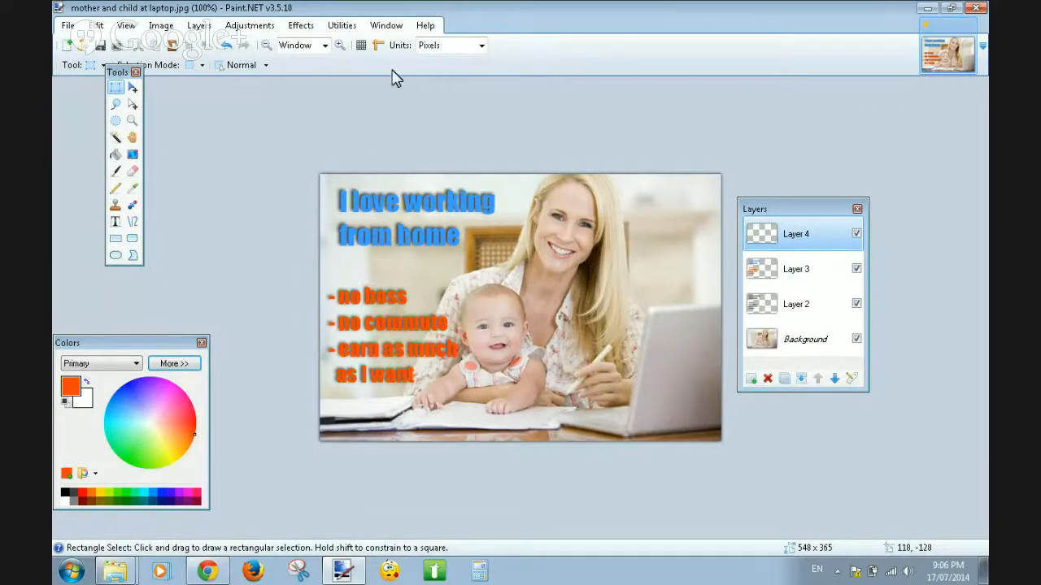
left_click(68, 25)
left_click(91, 63)
left_click(279, 156)
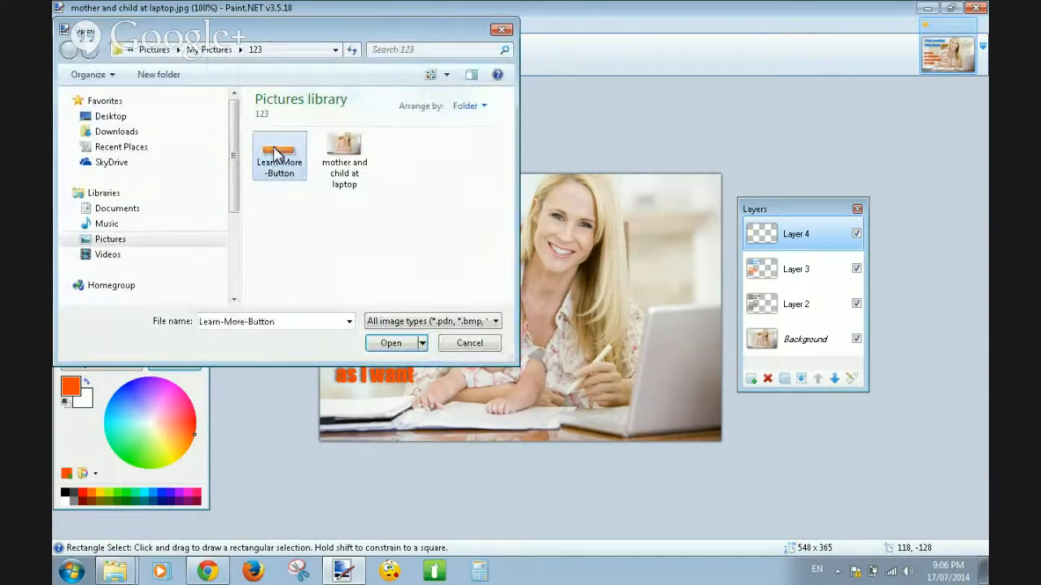
left_click(394, 343)
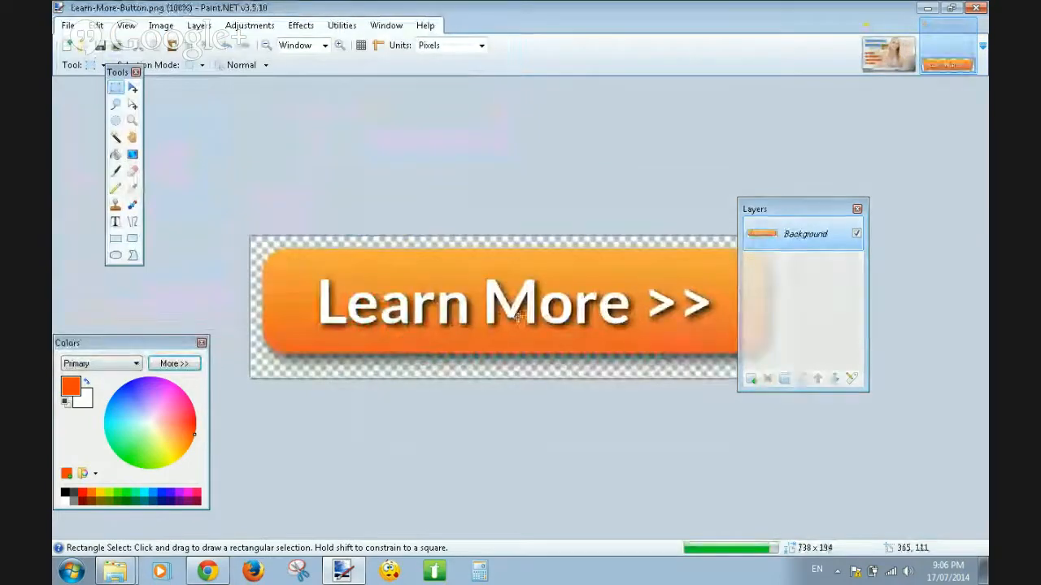
Resize the Learn More button image to 350 pixels wide with its aspect ratio maintained
left_click(161, 26)
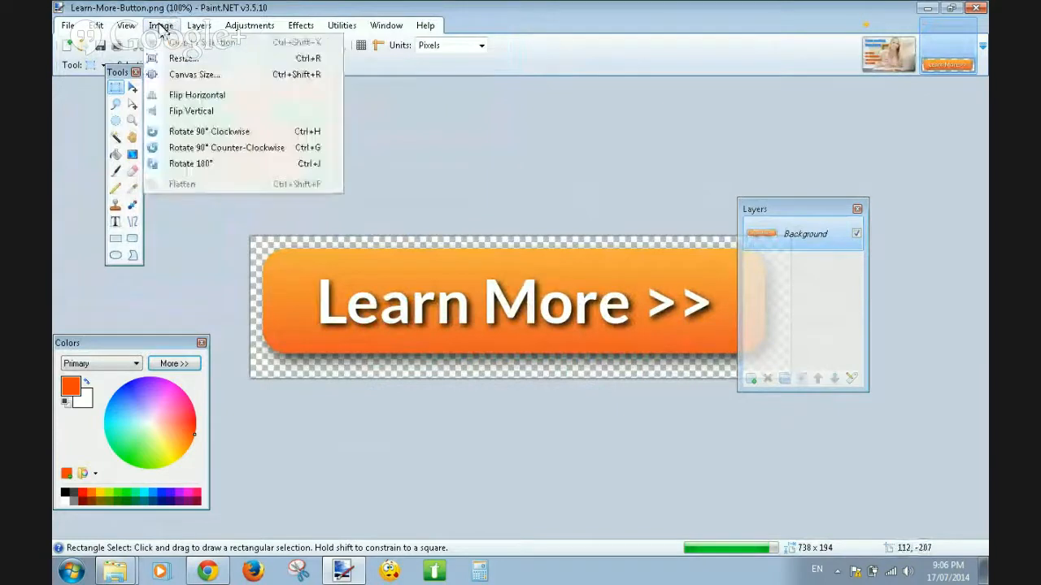
left_click(179, 61)
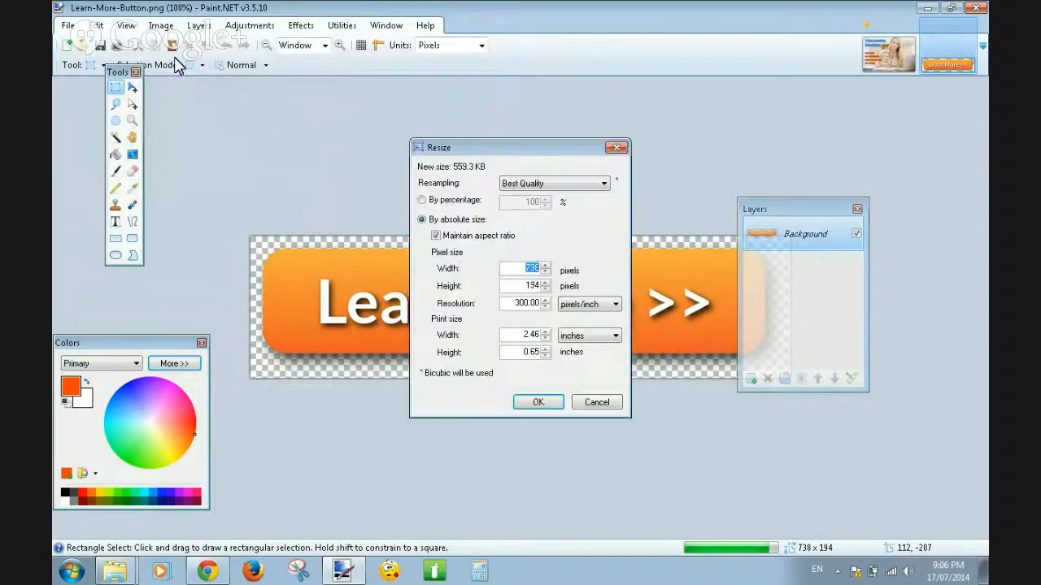
double_click(532, 268)
type("3")
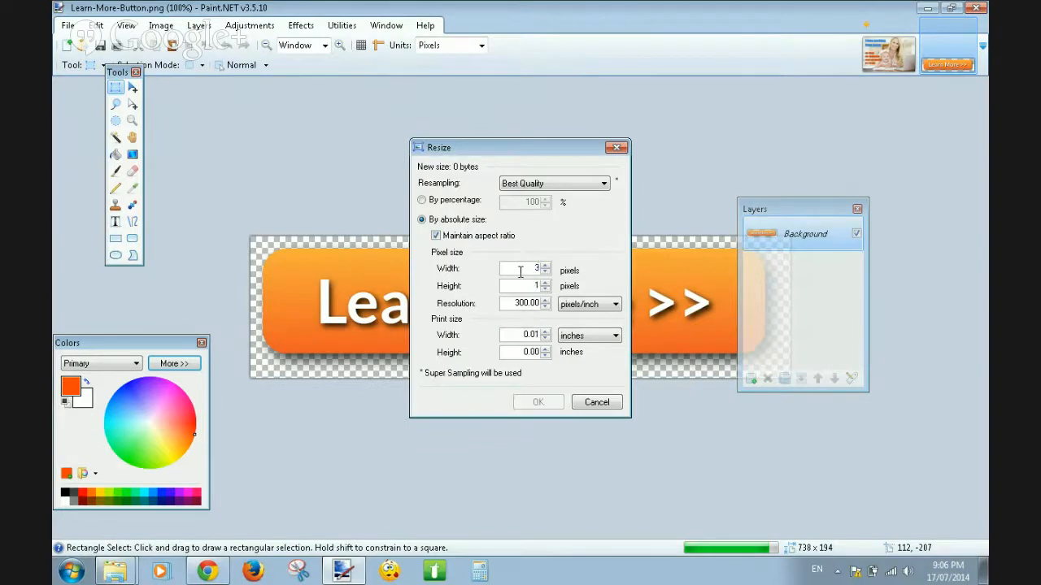
type("50")
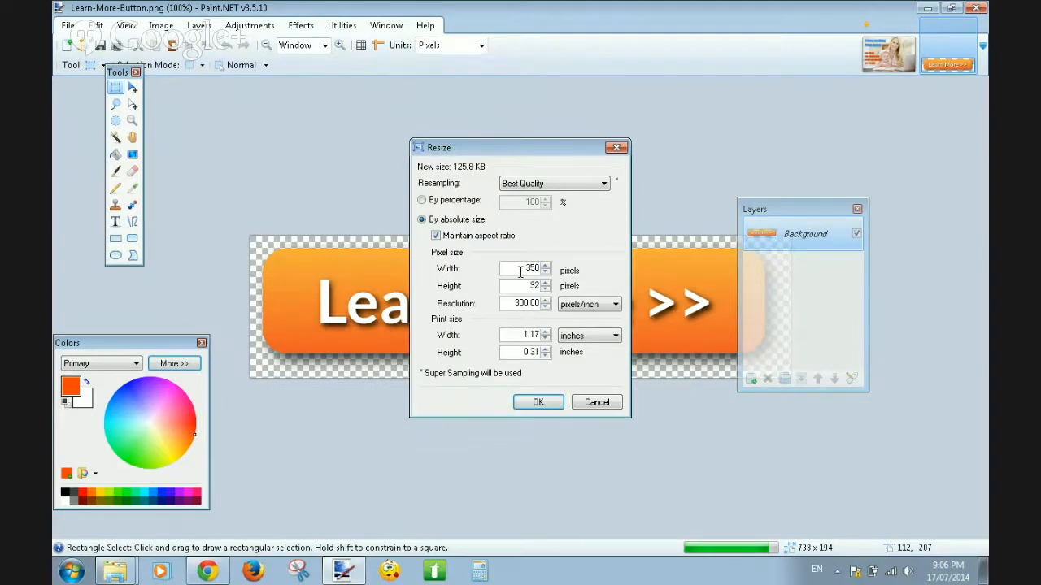
key("Return")
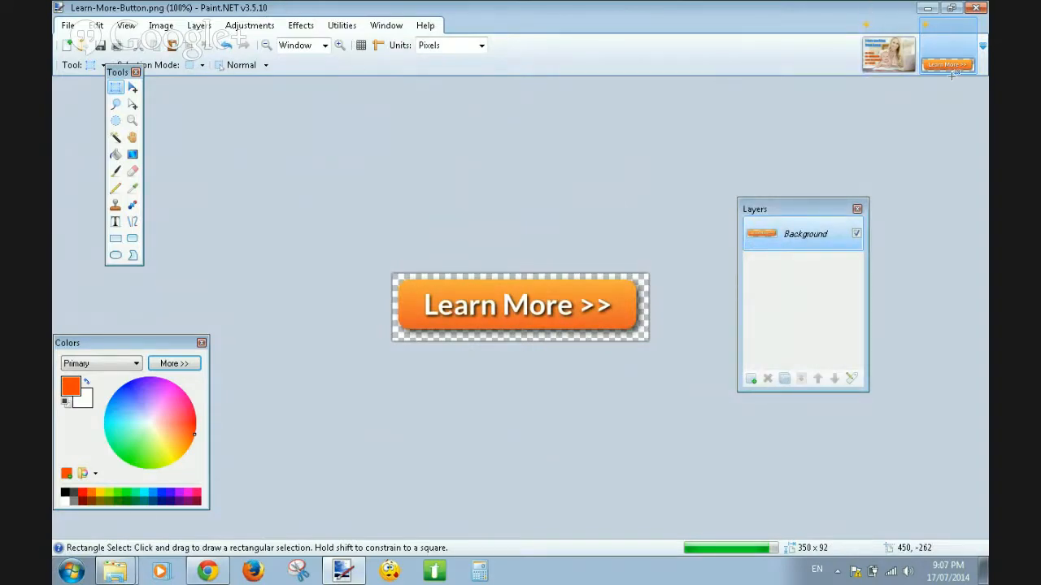
Compare the button with the ad photo and resize the button image to 280 pixels wide, maintaining its aspect ratio
left_click(891, 49)
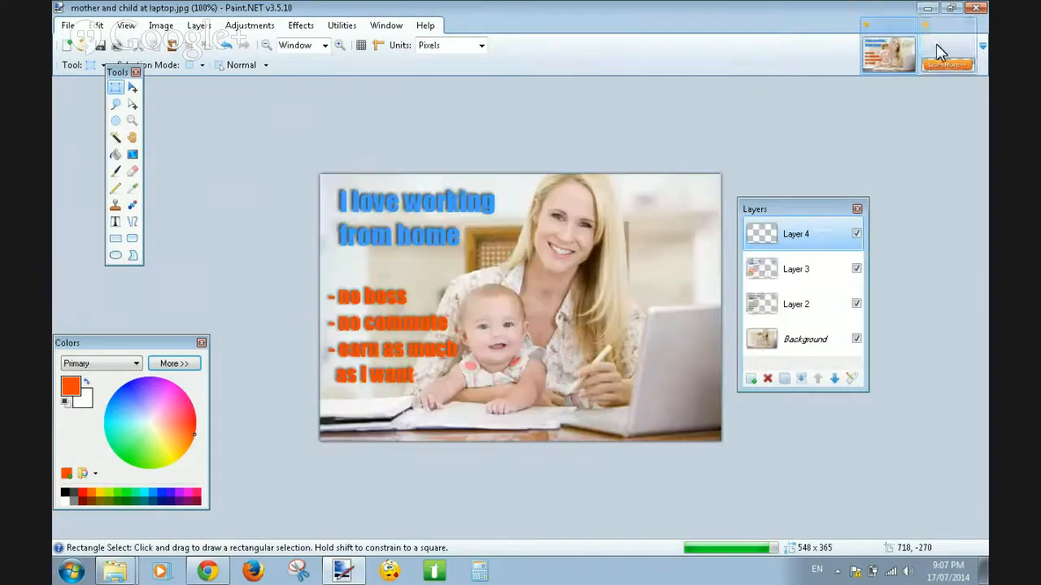
left_click(936, 44)
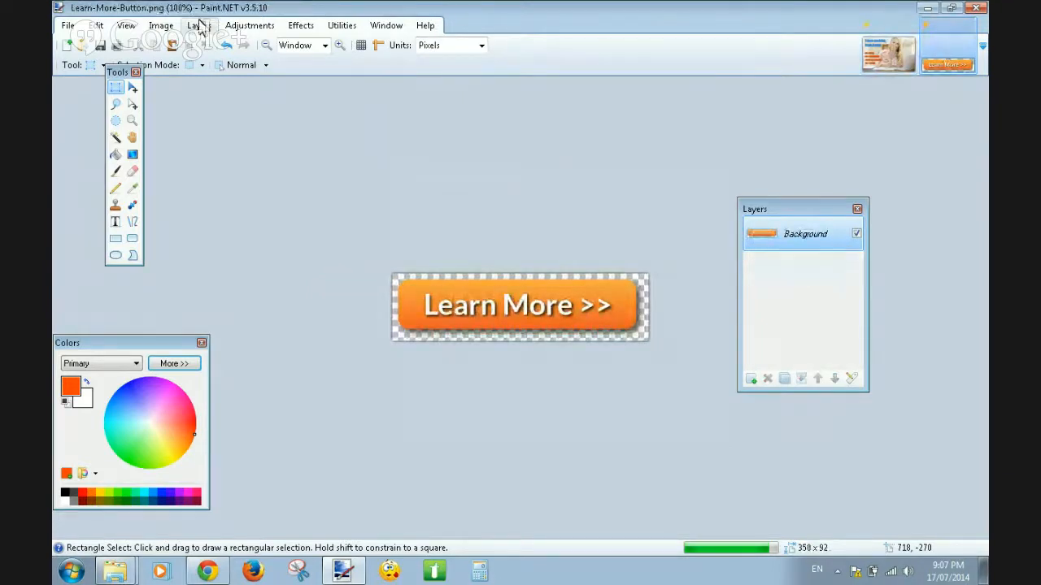
left_click(161, 25)
left_click(182, 63)
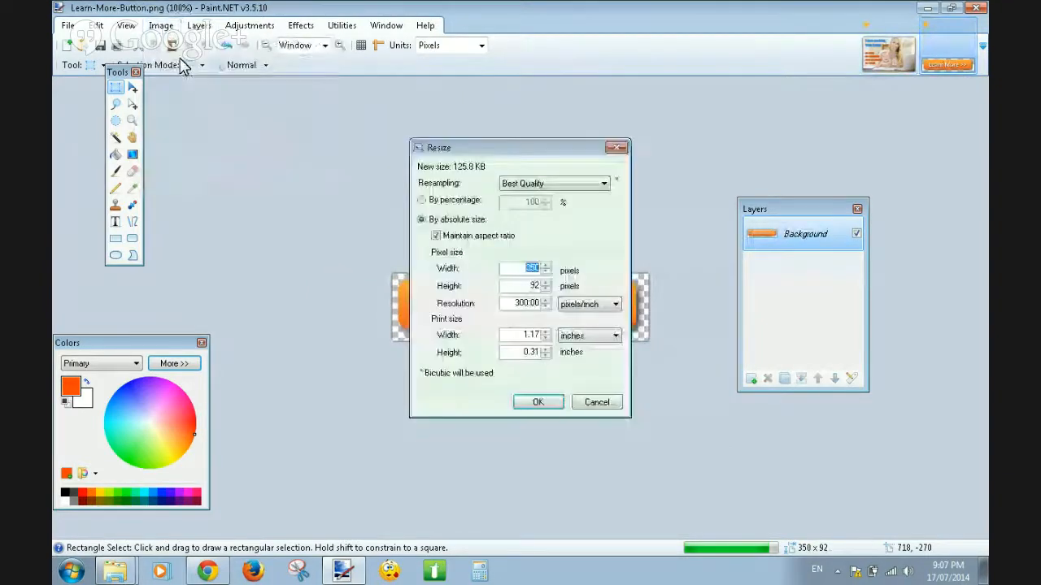
type("280")
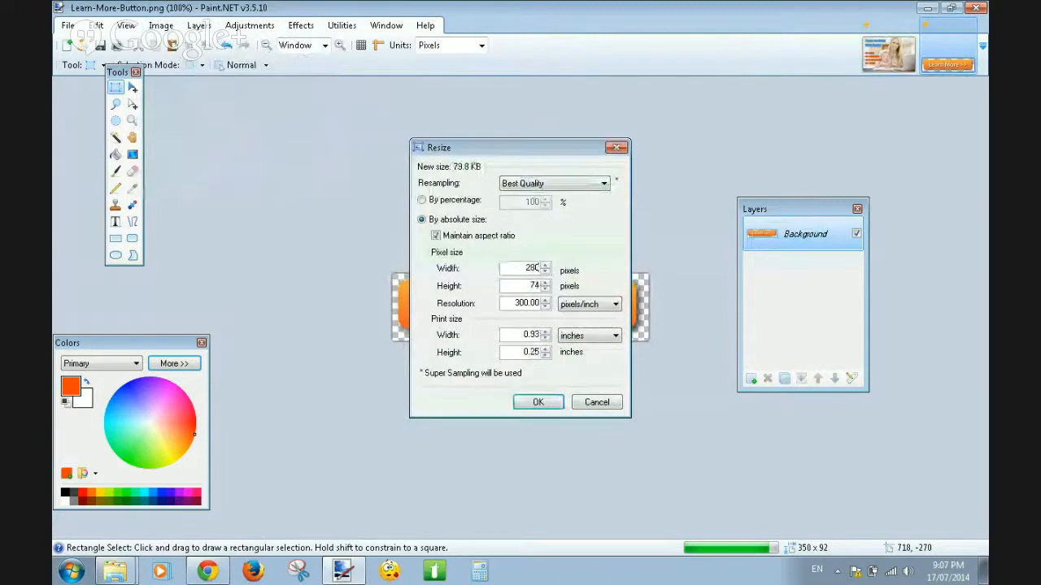
key("Return")
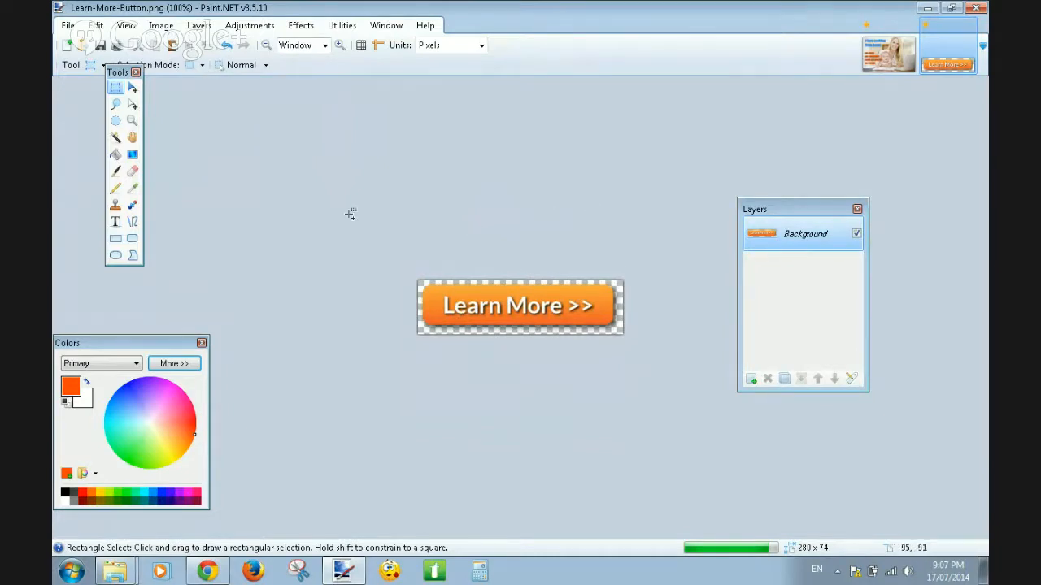
Try the copied button on Layer 4 in the photo's lower-right corner, and undo the move and paste
key("ctrl+a")
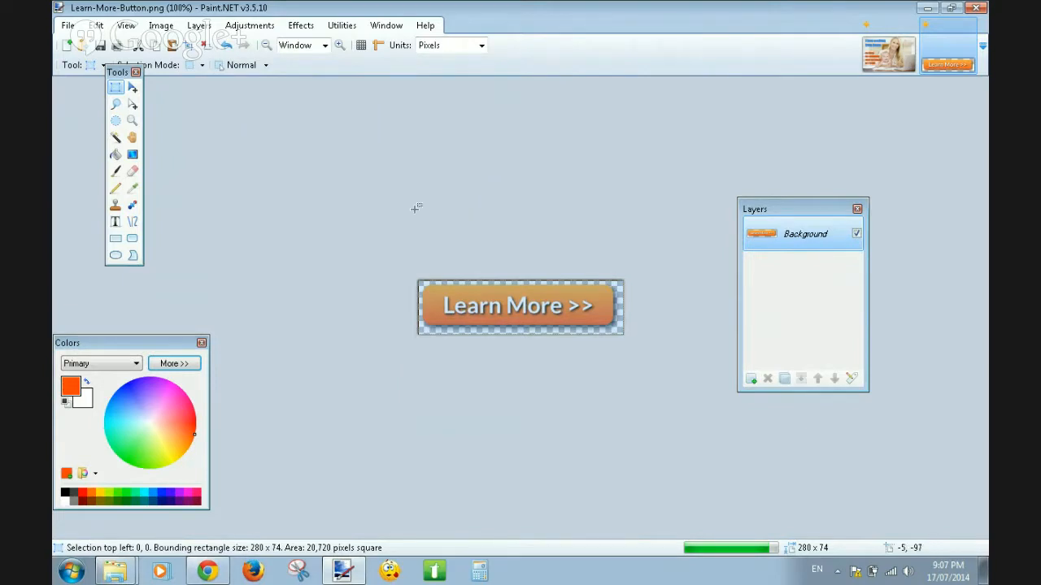
left_click(889, 50)
key("ctrl+v")
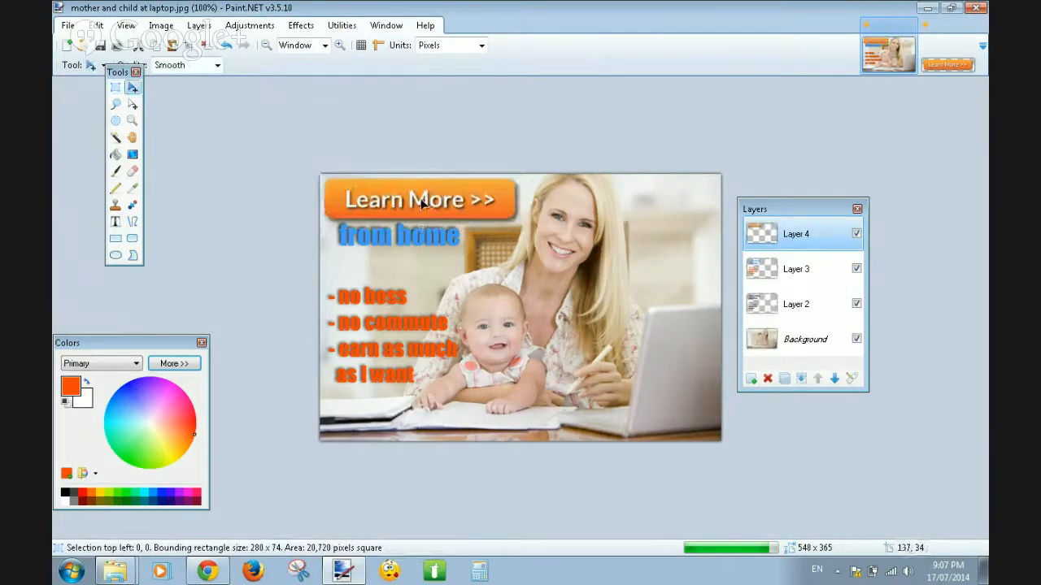
left_click_drag(422, 203, 615, 406)
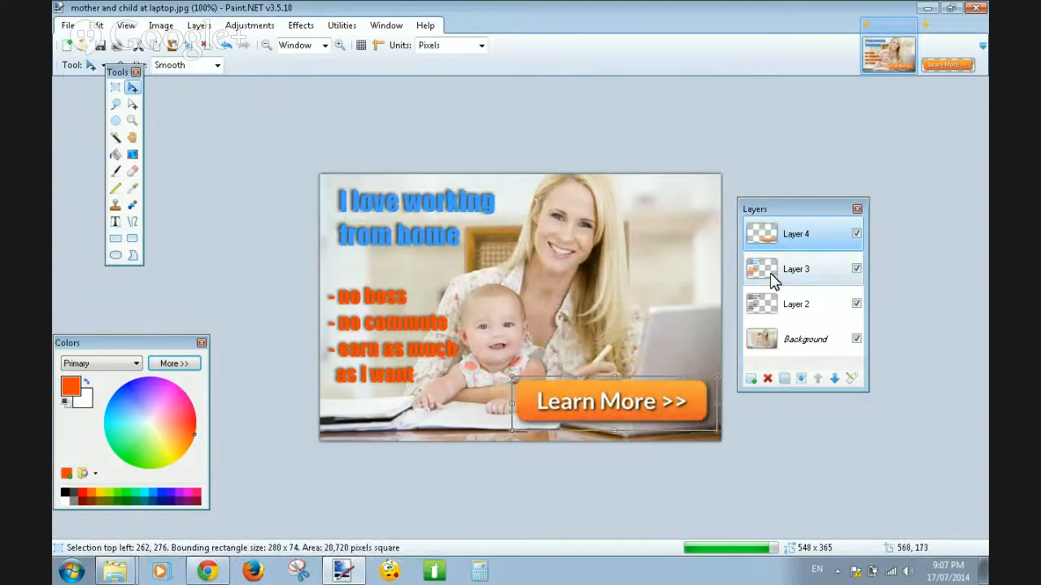
key("ctrl+z")
key("ctrl+z")
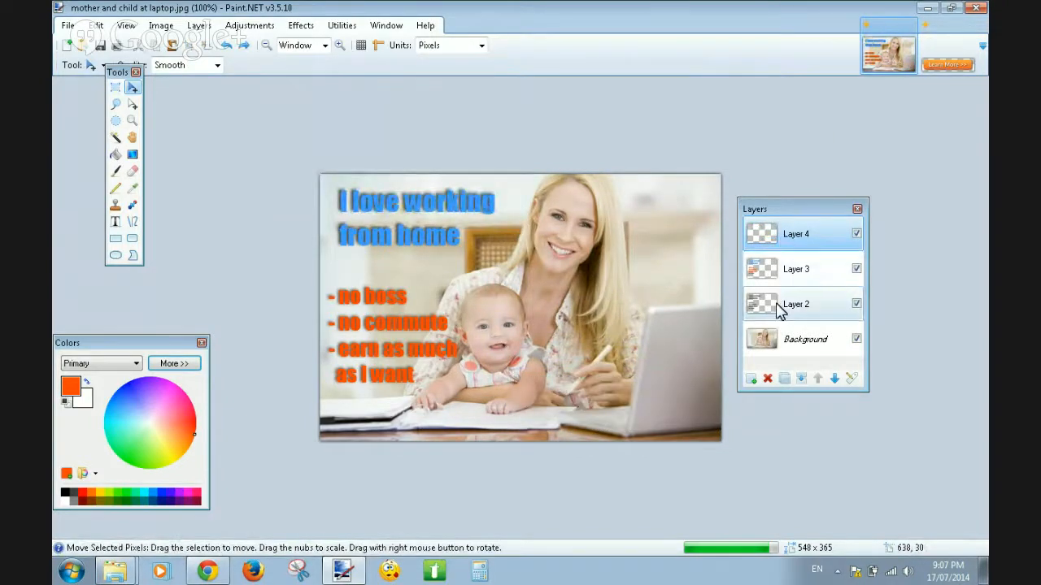
Try pasting the button onto the Background layer over the middle of the photo, and undo the move and paste
left_click(772, 340)
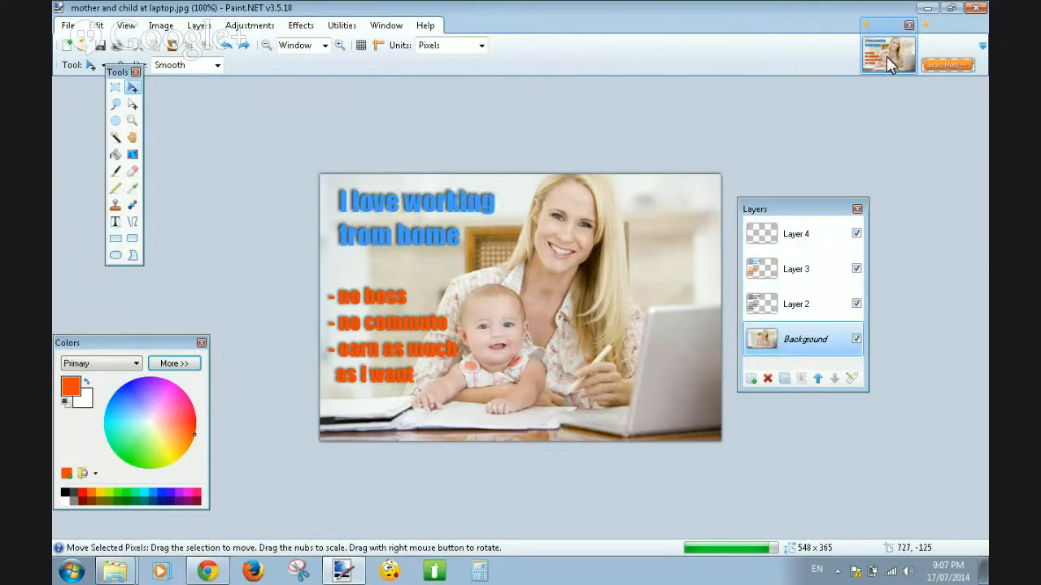
left_click(929, 60)
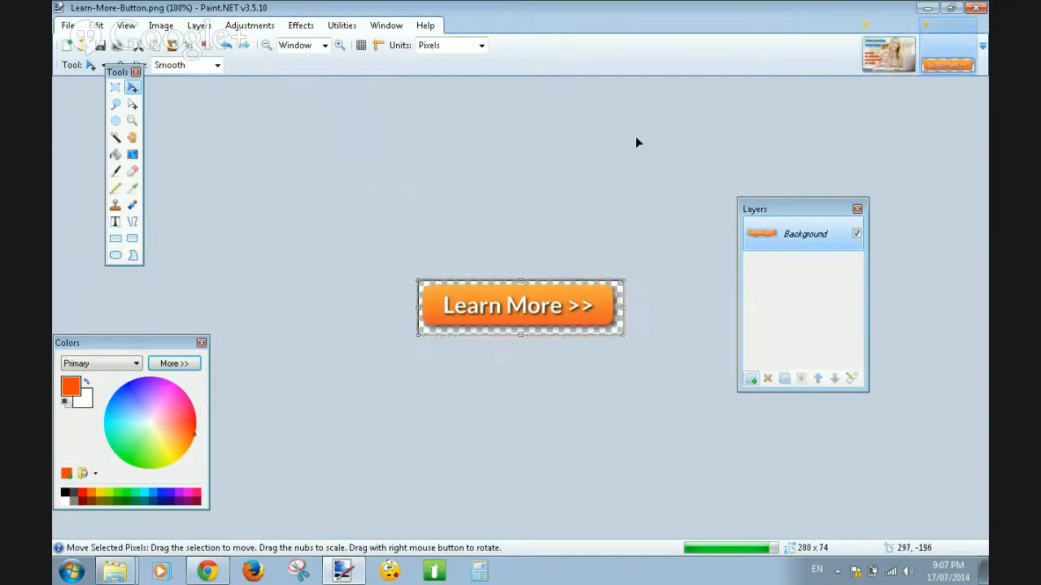
left_click(886, 55)
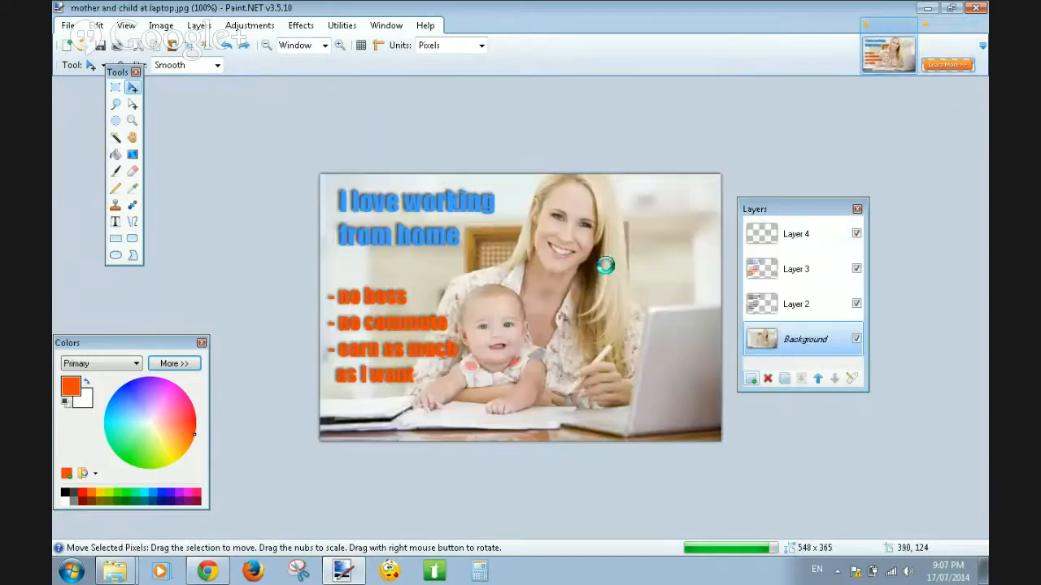
key("ctrl+v")
left_click_drag(473, 211, 598, 321)
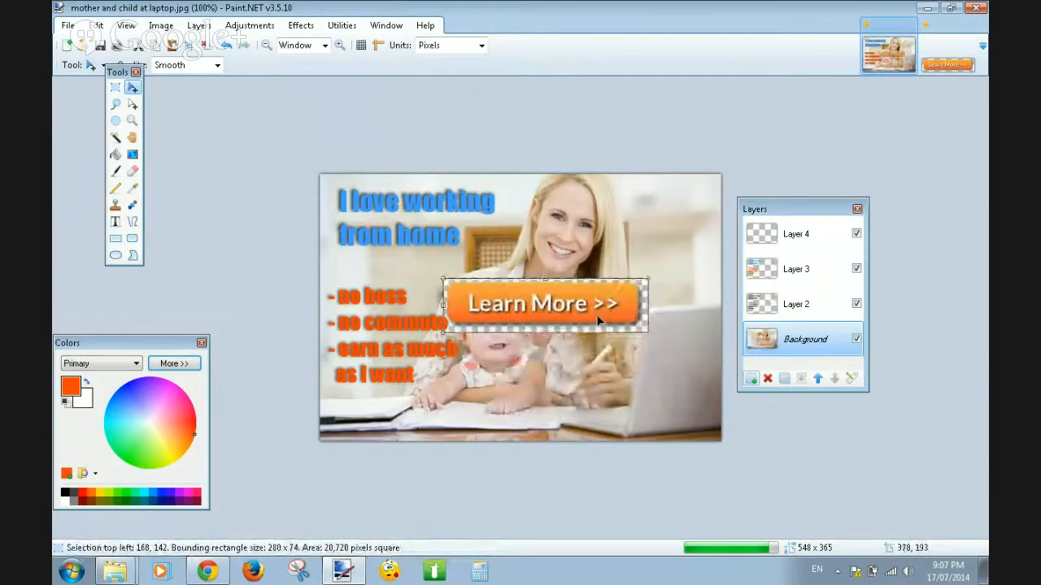
key("ctrl+z")
key("ctrl+z")
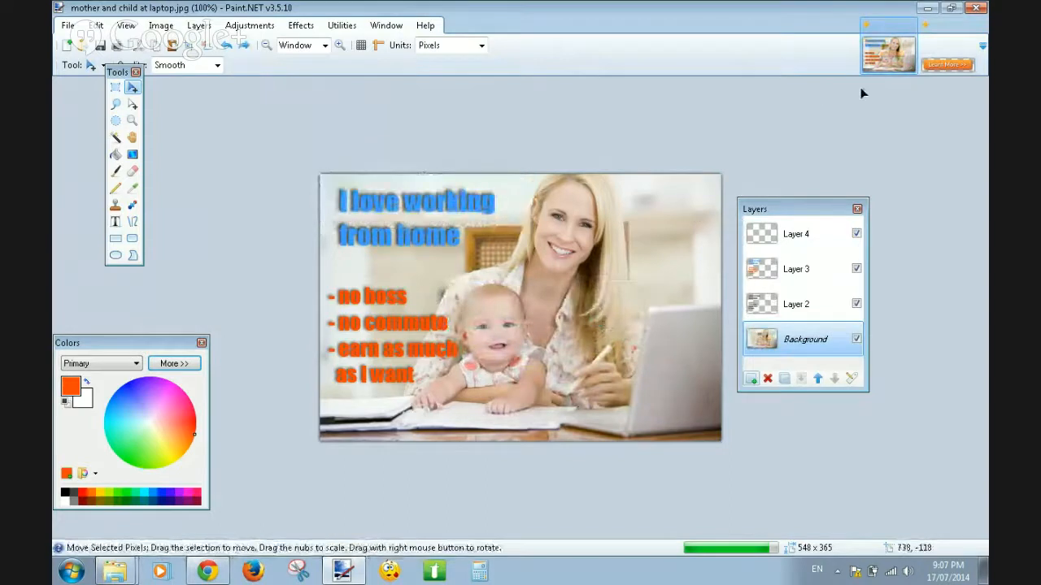
Paste the button onto Layer 4 again, place it over the laptop base at about 262, 277, and undo both actions
left_click(792, 233)
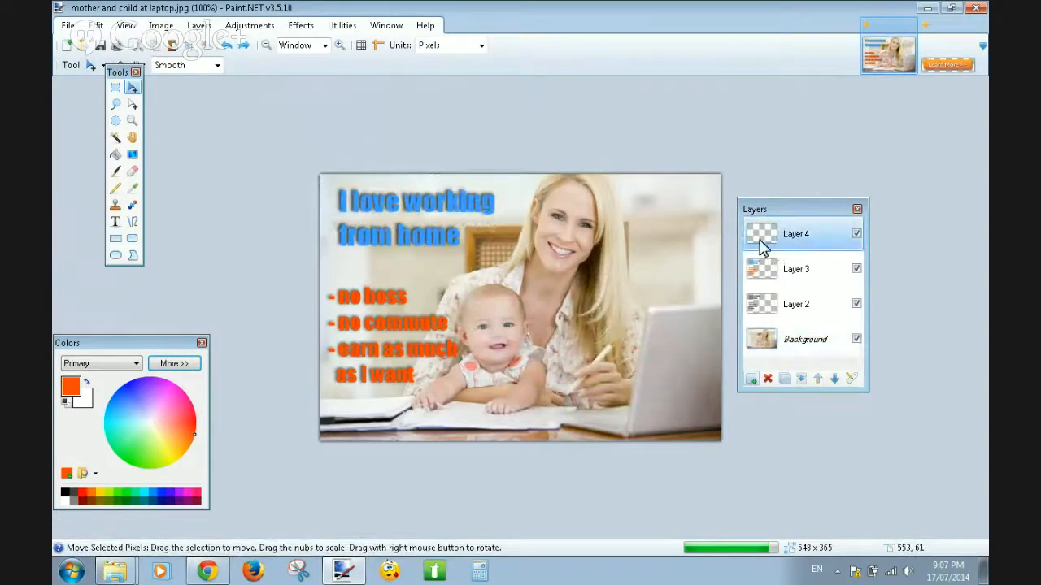
left_click(947, 50)
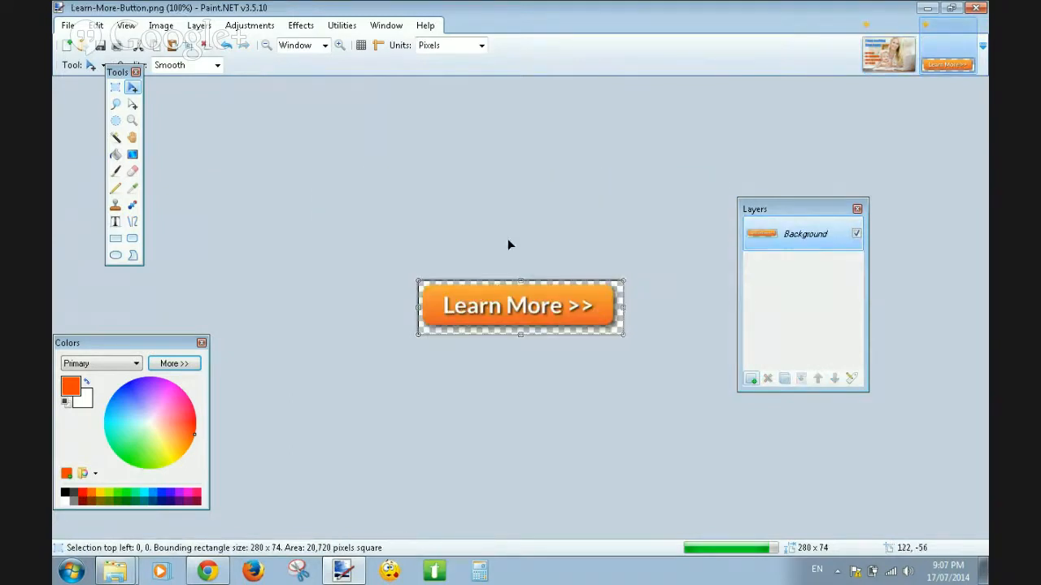
left_click(876, 54)
key("ctrl+v")
left_click_drag(470, 222, 645, 404)
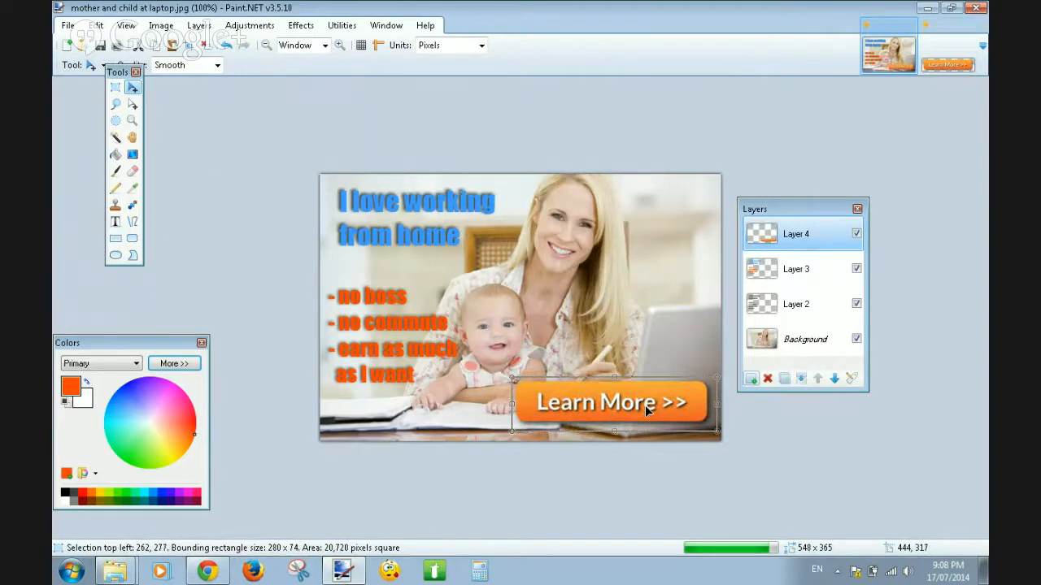
key("ctrl+z")
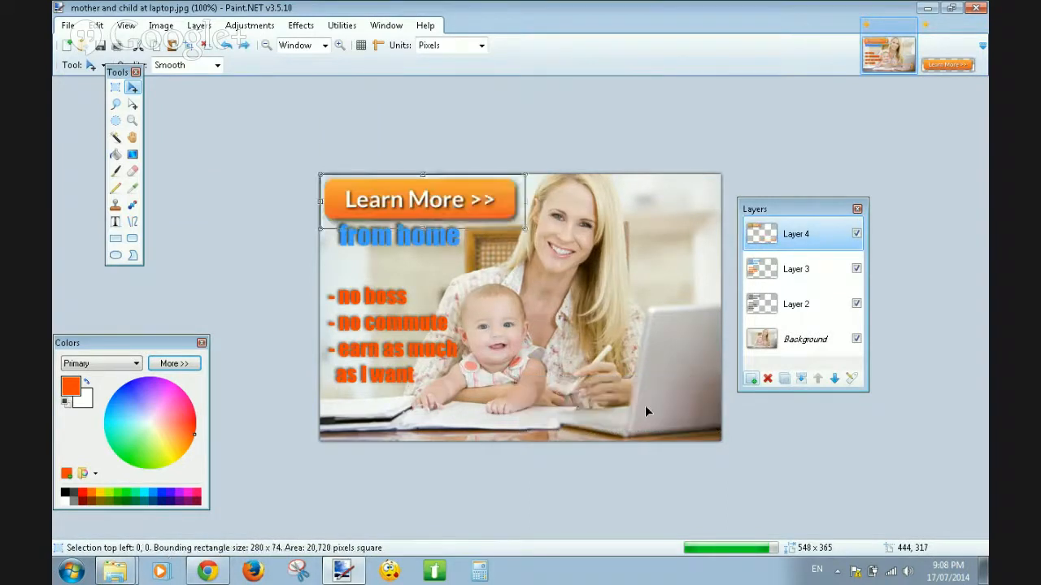
key("ctrl+z")
Convert the orange Learn More button image to black and white
left_click(943, 66)
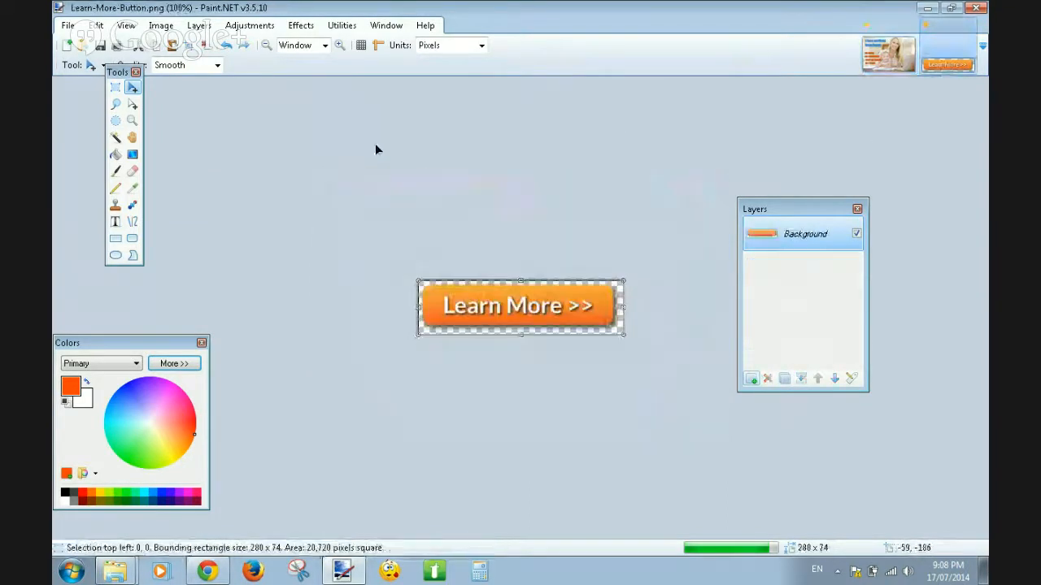
left_click(251, 27)
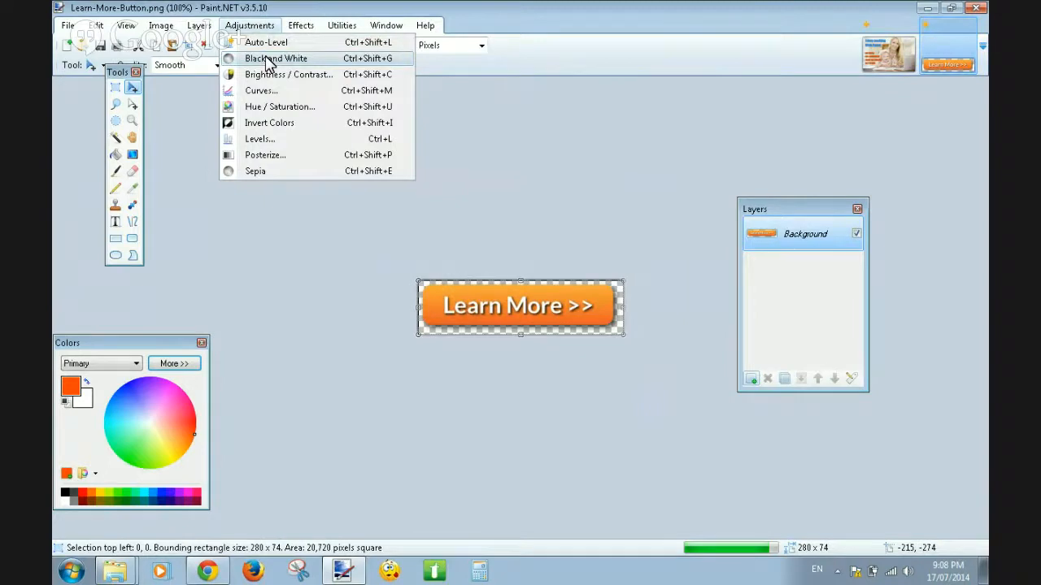
left_click(269, 60)
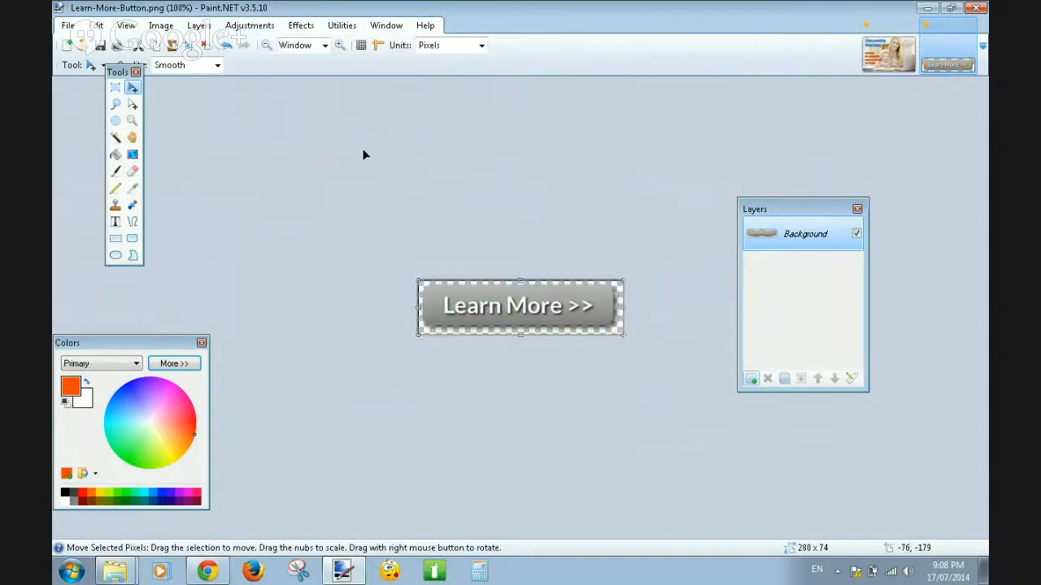
Darken the grey button image into a solid shadow shape with brightness -95 and contrast -100
left_click(251, 27)
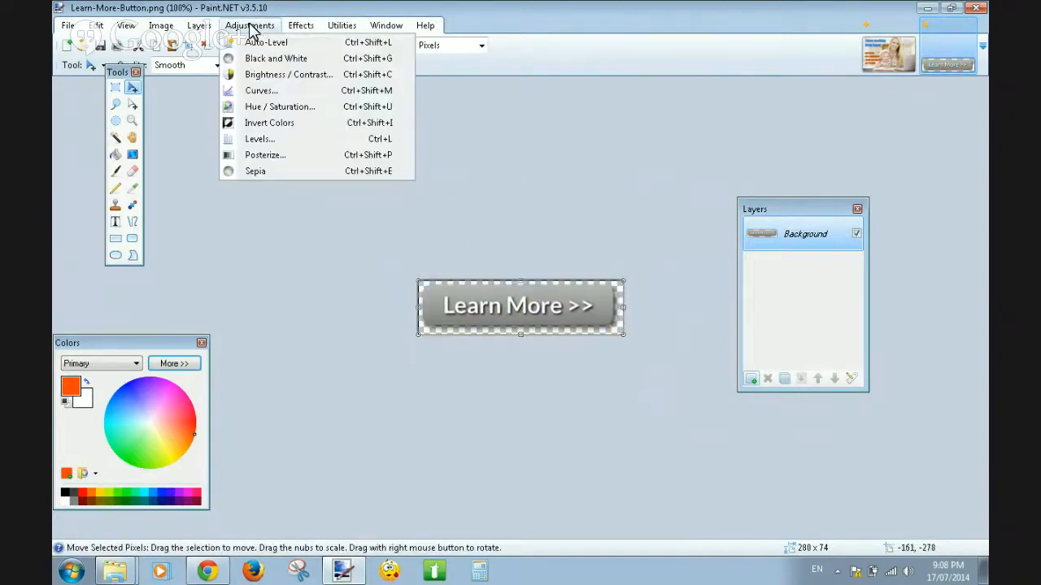
left_click(262, 74)
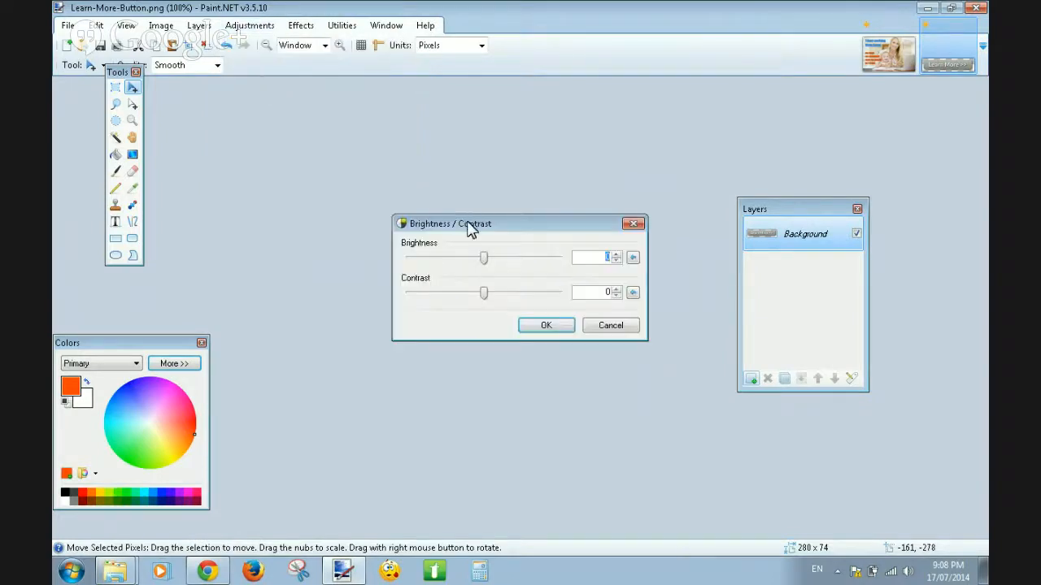
left_click_drag(465, 228, 436, 109)
left_click_drag(450, 171, 387, 174)
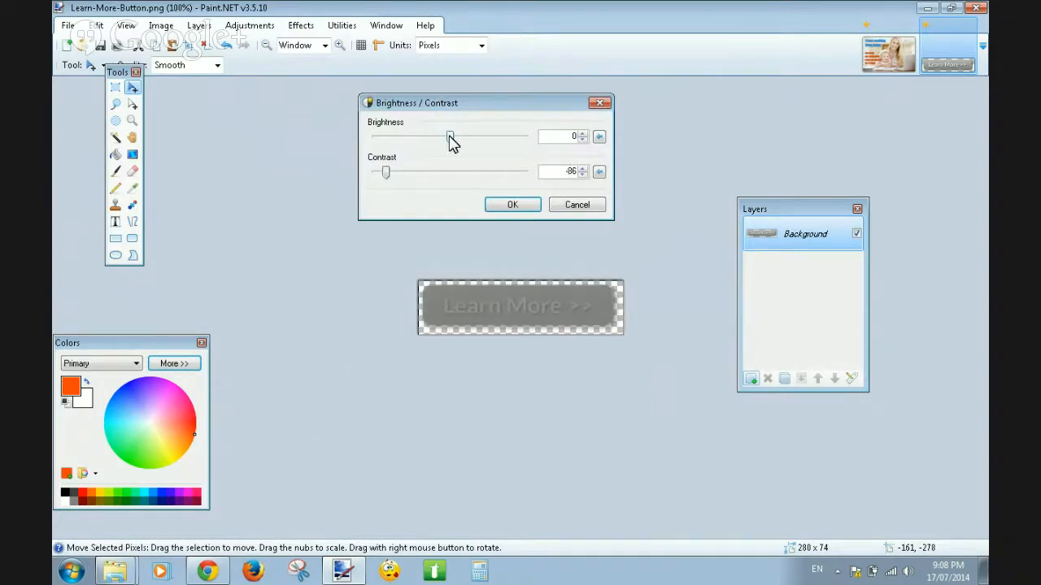
left_click_drag(450, 140, 377, 174)
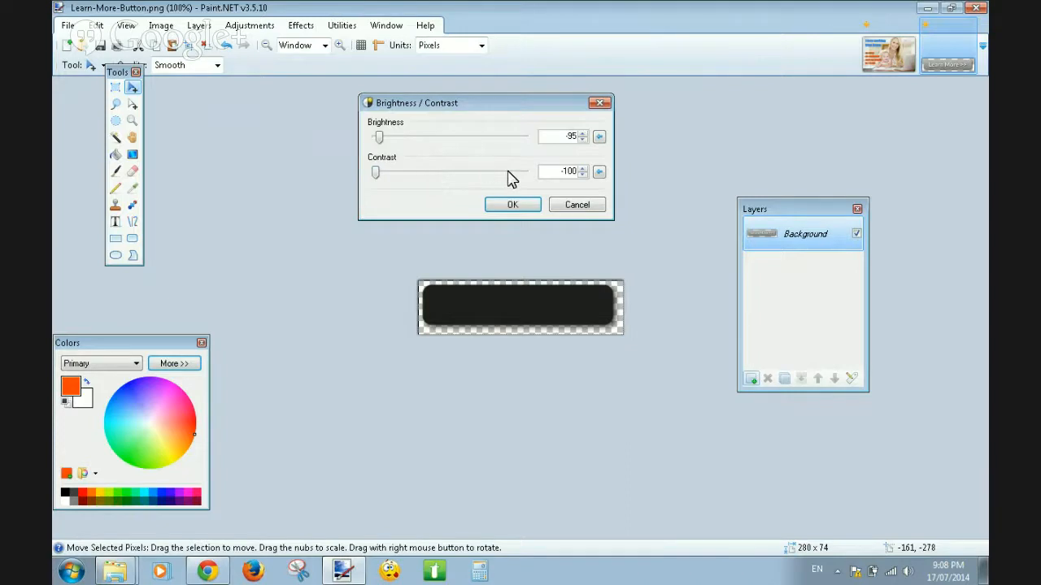
left_click(516, 206)
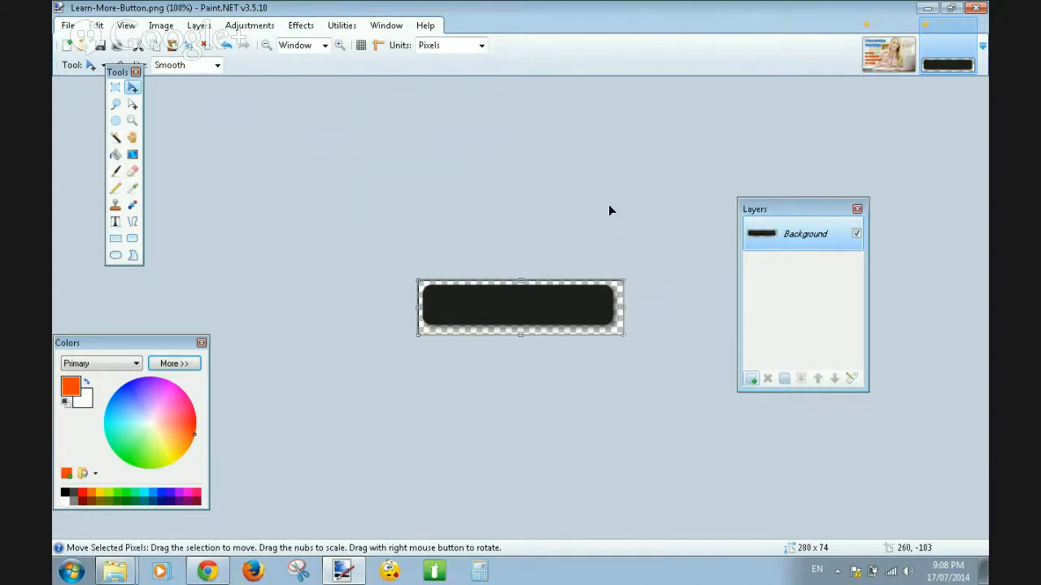
Paste the darkened button onto Layer 4 of the ad and place it over the laptop base at about 251, 278
left_click(888, 55)
key("ctrl+shift+v")
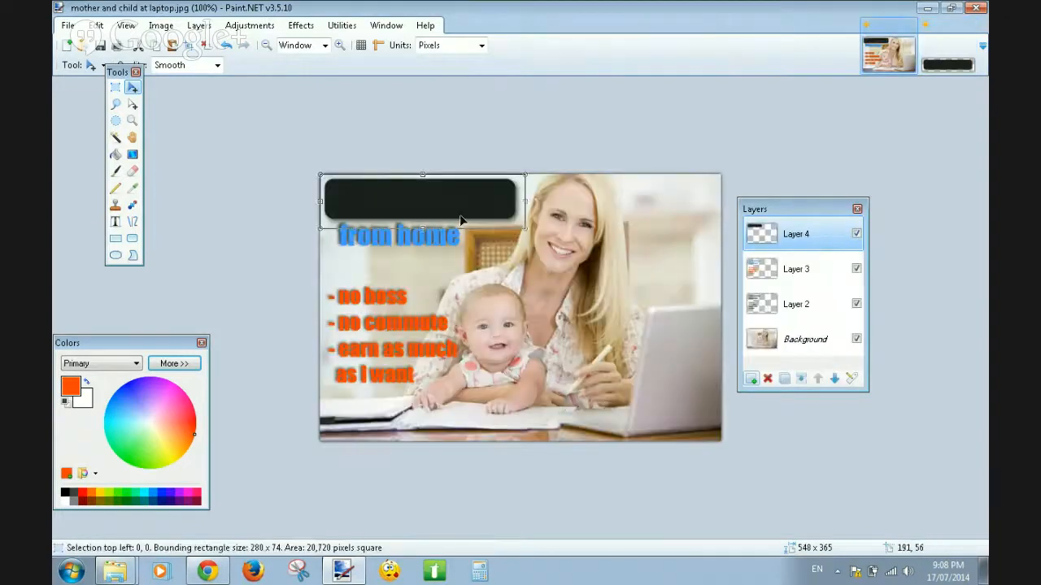
left_click_drag(465, 222, 637, 414)
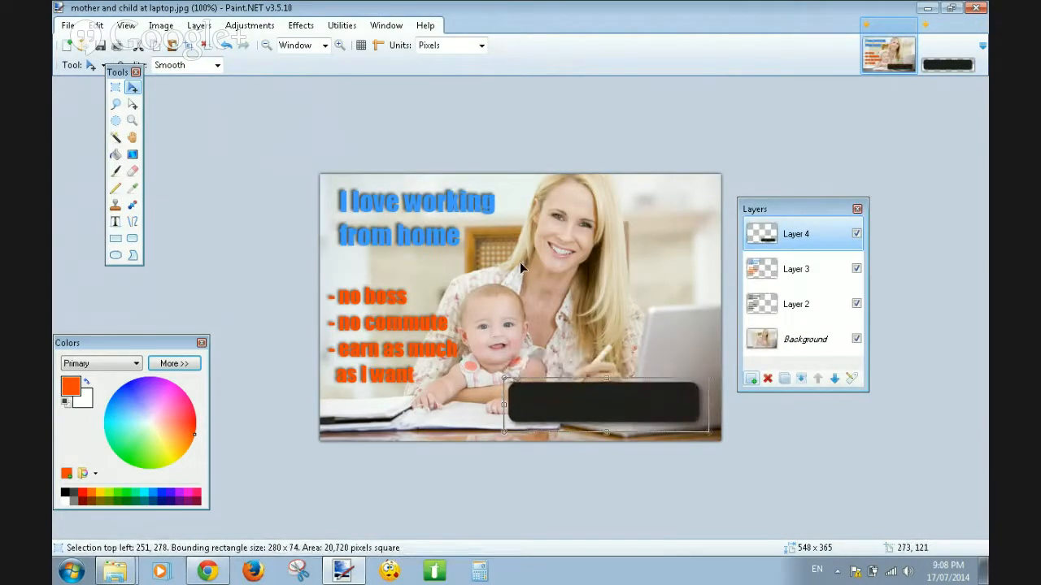
Apply a Gaussian Blur with radius 8 to the dark button shape on Layer 4
left_click(298, 27)
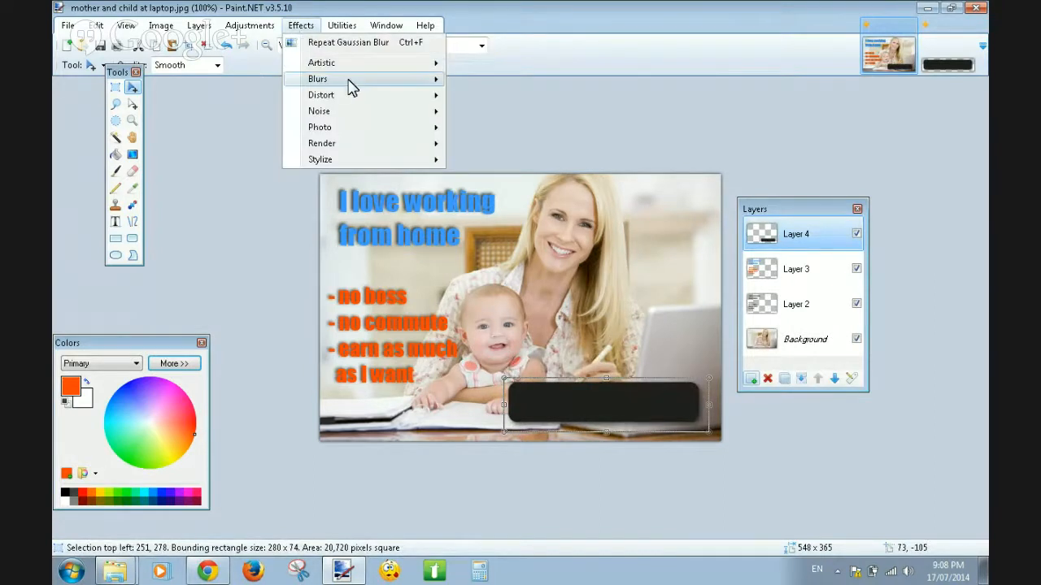
mouse_move(354, 81)
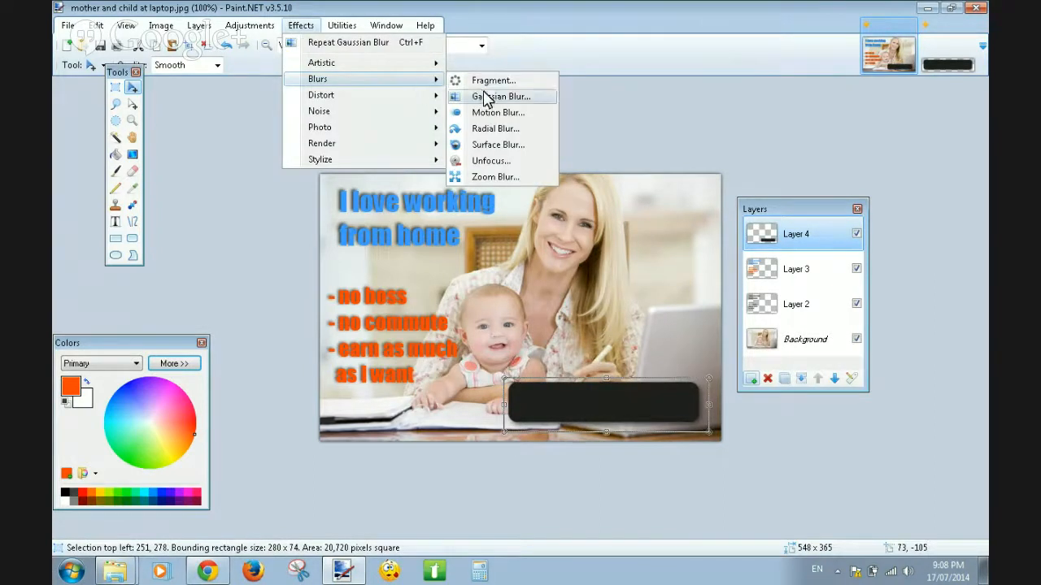
left_click(486, 98)
left_click_drag(562, 238, 544, 123)
left_click(597, 157)
left_click(597, 157)
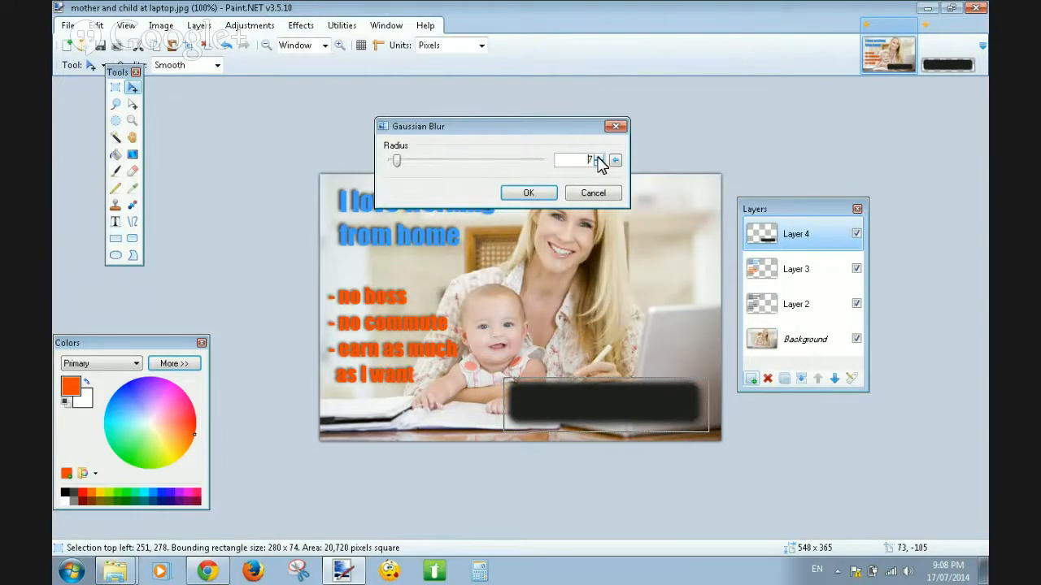
left_click(529, 194)
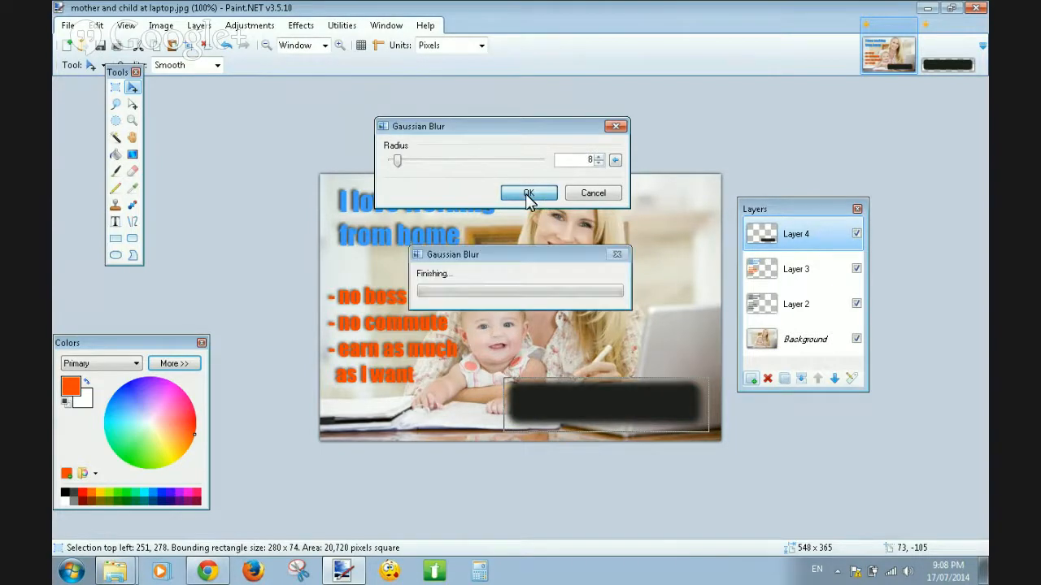
Undo the colour adjustments on the button image, and add a new layer above Layer 4 in the ad with nothing selected
left_click(958, 63)
key("ctrl+z")
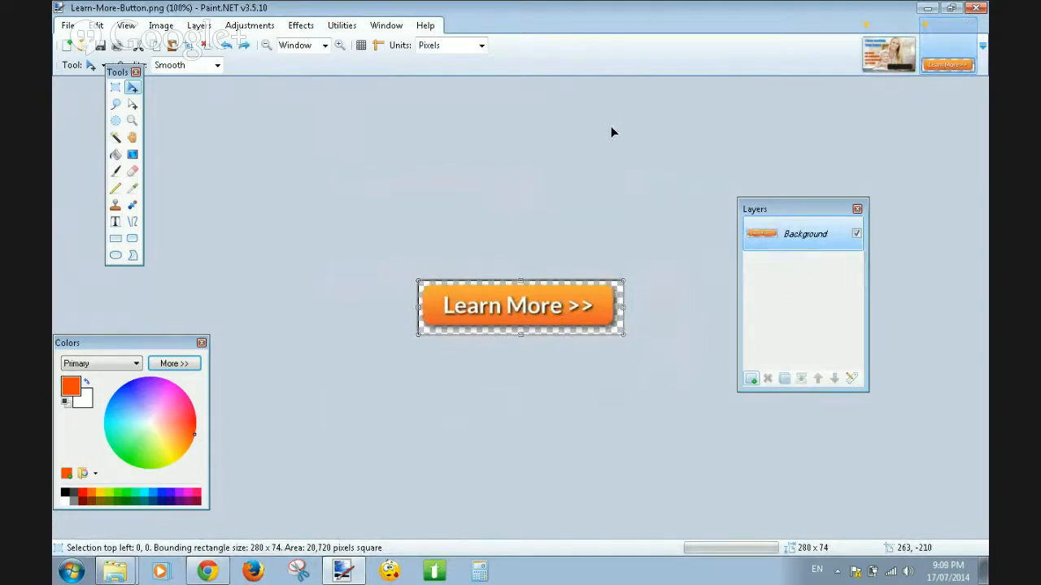
left_click(887, 50)
left_click(751, 378)
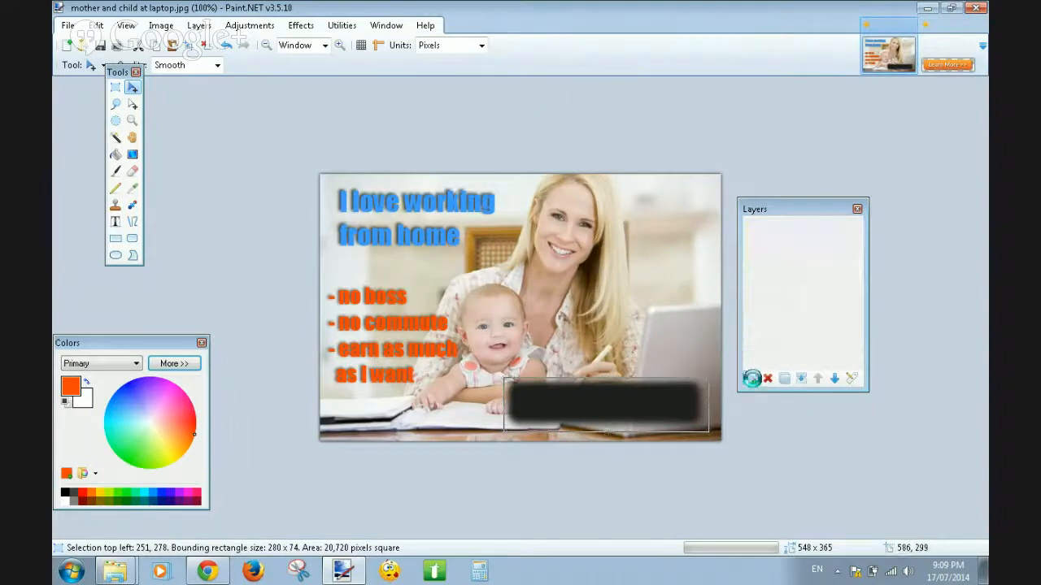
left_click(115, 87)
left_click(218, 186)
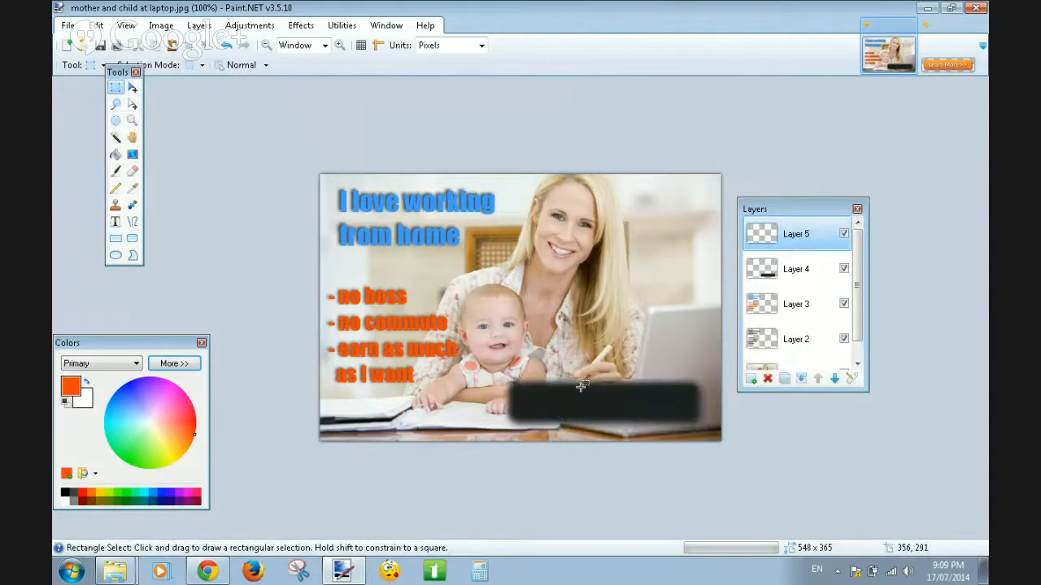
Copy the whole orange button onto Layer 5 of the ad, place it over the blurred shadow at about 250, 273, and deselect it
left_click(937, 42)
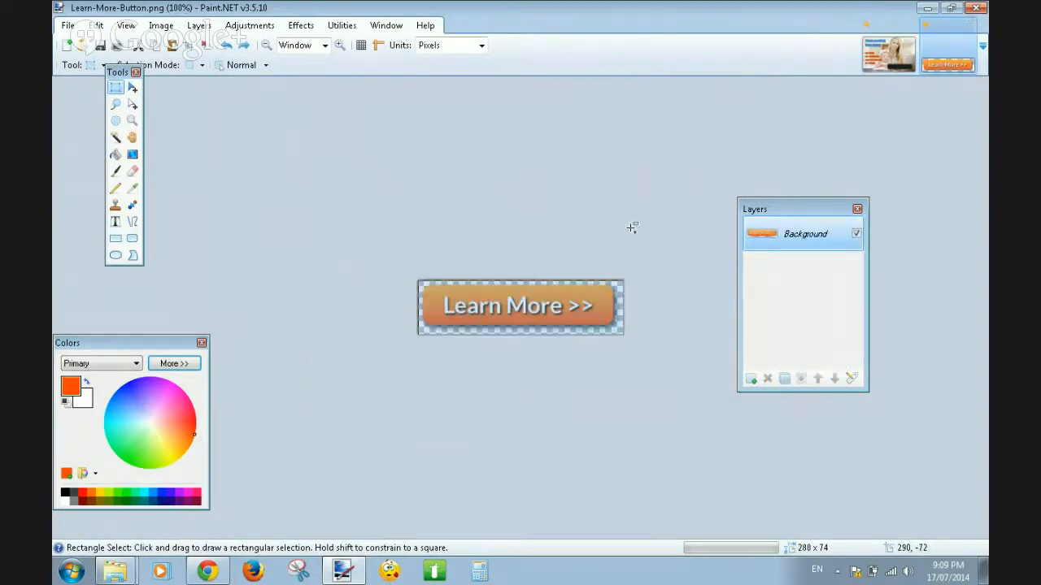
key("ctrl+a")
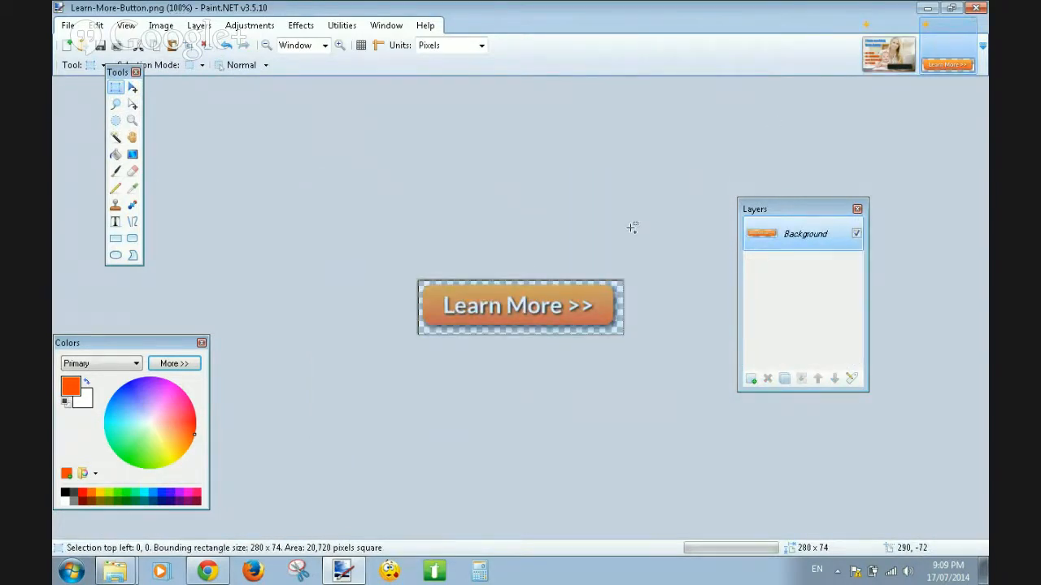
left_click(873, 61)
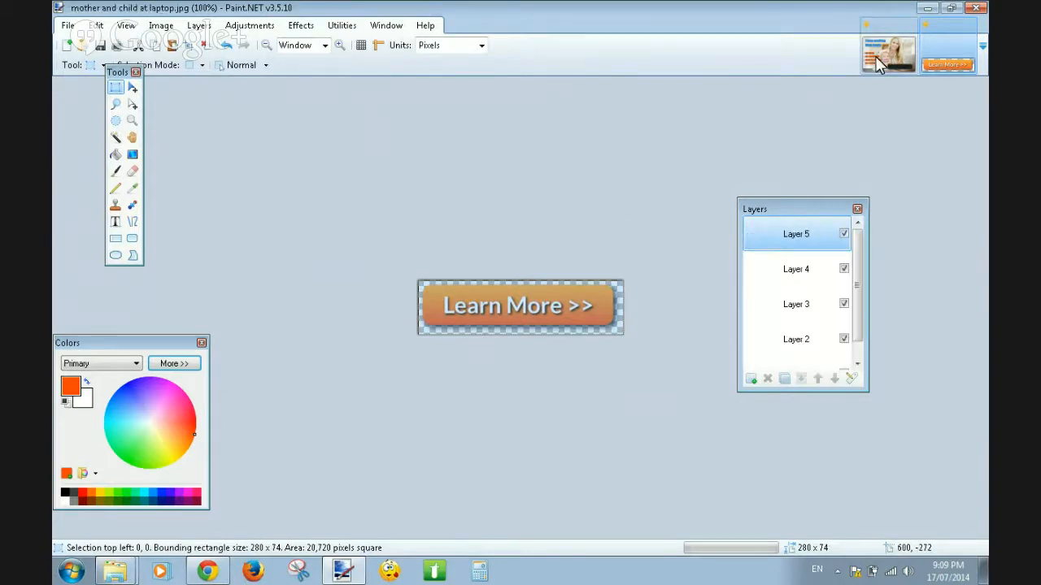
key("ctrl+v")
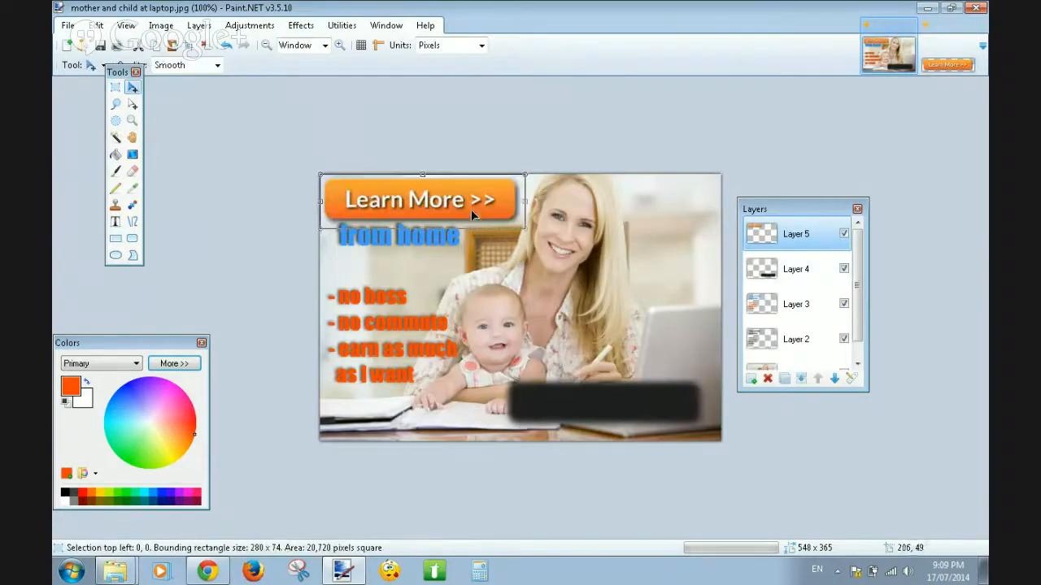
left_click_drag(471, 209, 648, 411)
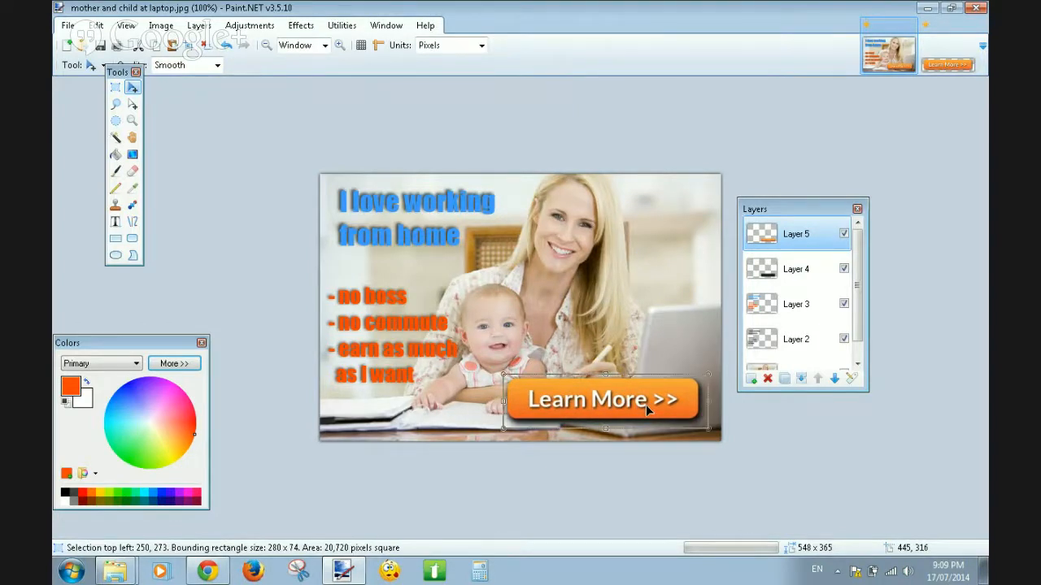
left_click(116, 87)
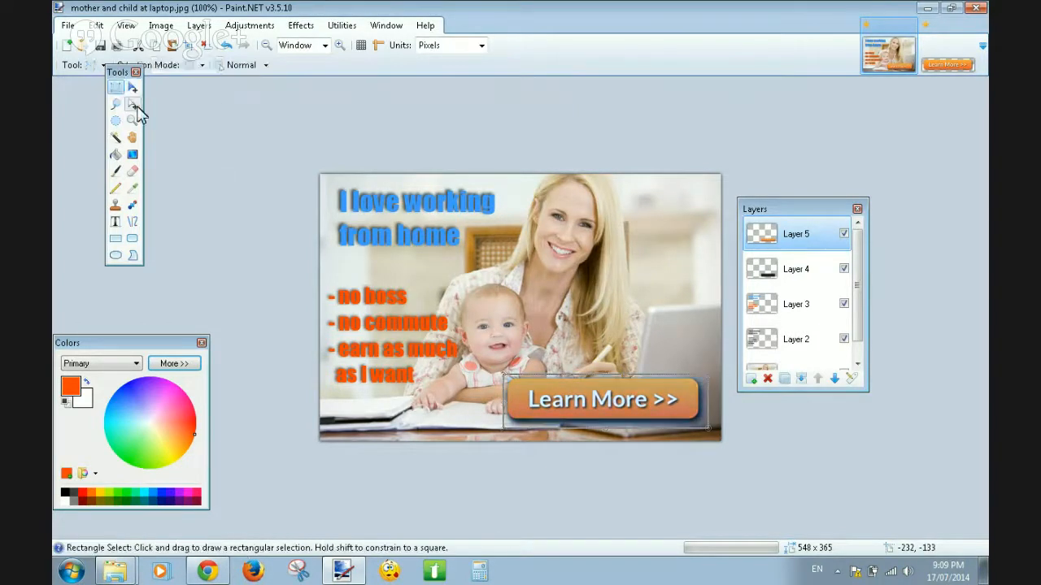
Save the layered ad in the 123 folder as "mother and child at laptop_PDN" in Paint.NET (*.pdn) format
left_click(73, 28)
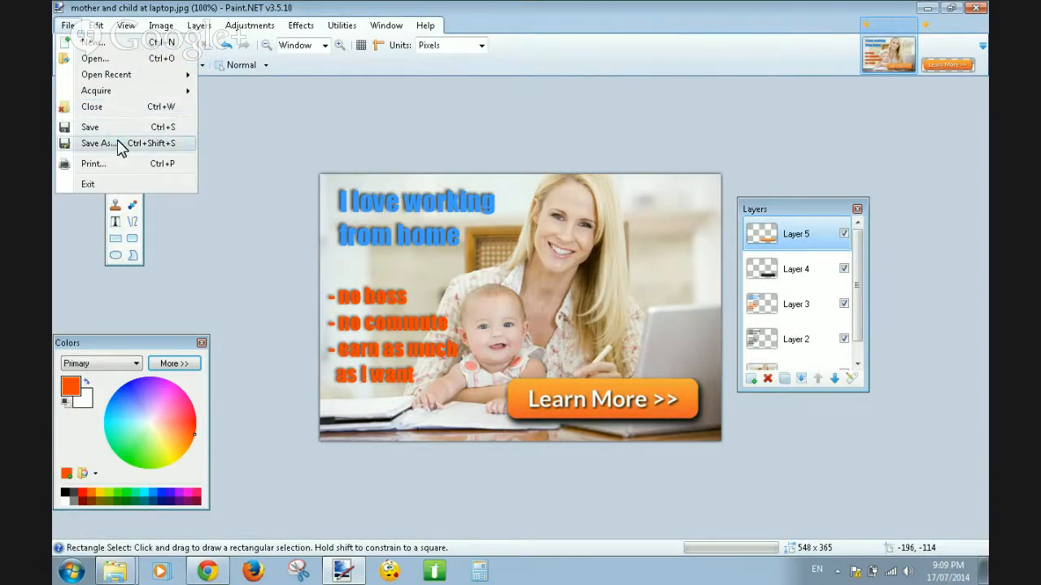
left_click(97, 144)
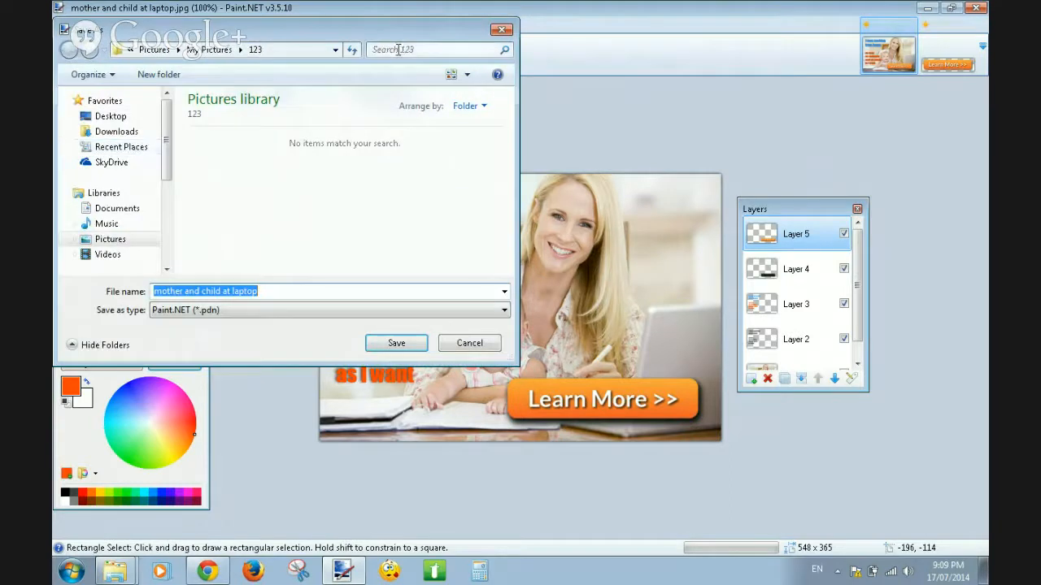
left_click_drag(381, 39, 517, 23)
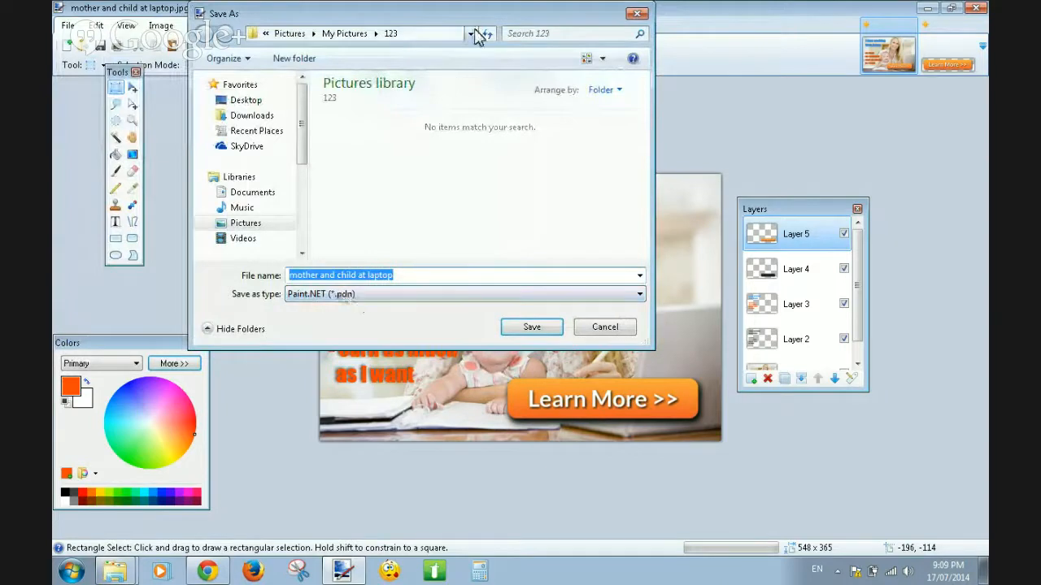
left_click_drag(486, 30, 349, 35)
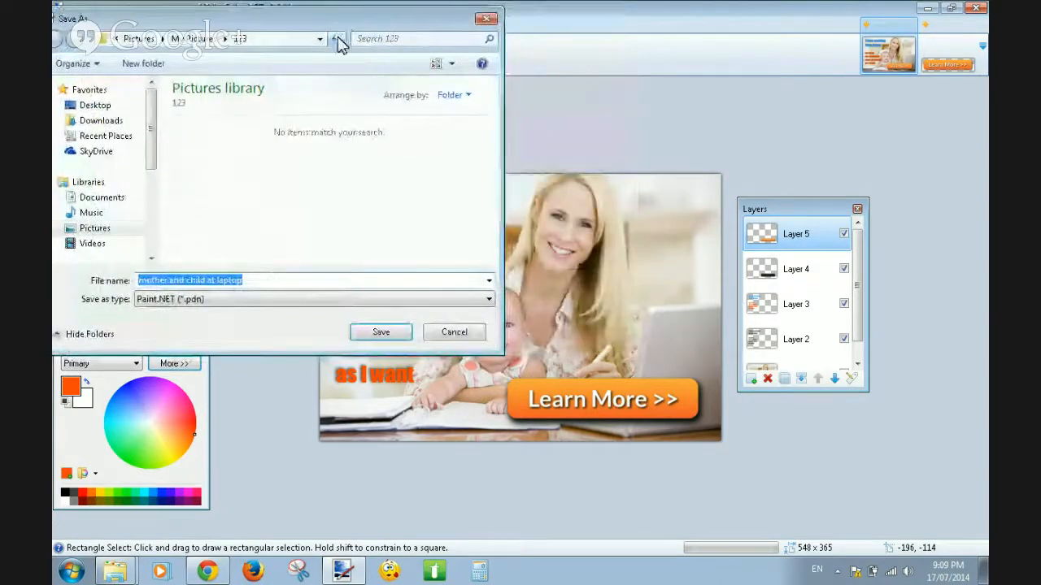
left_click(270, 279)
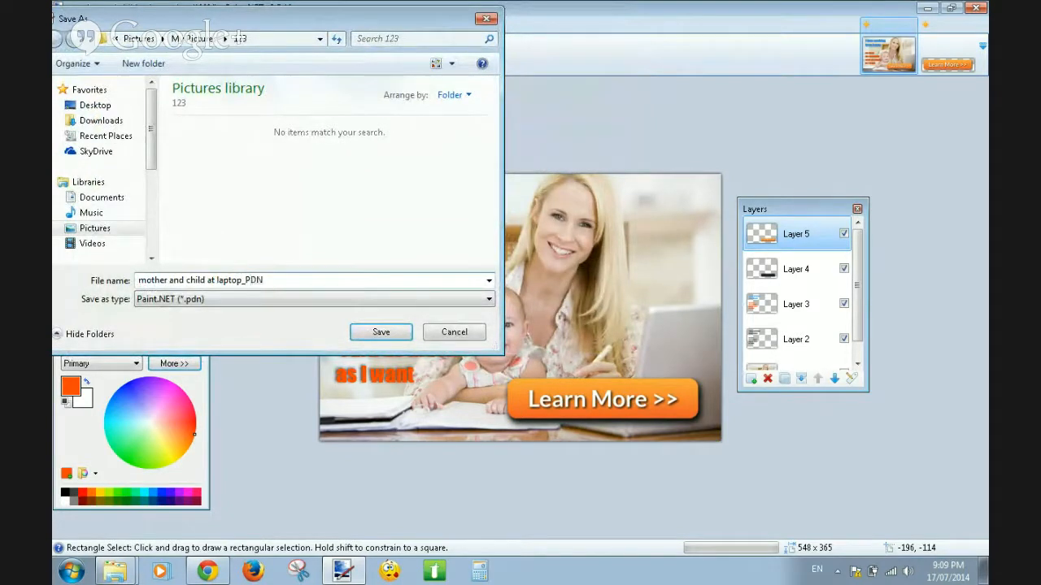
left_click(381, 333)
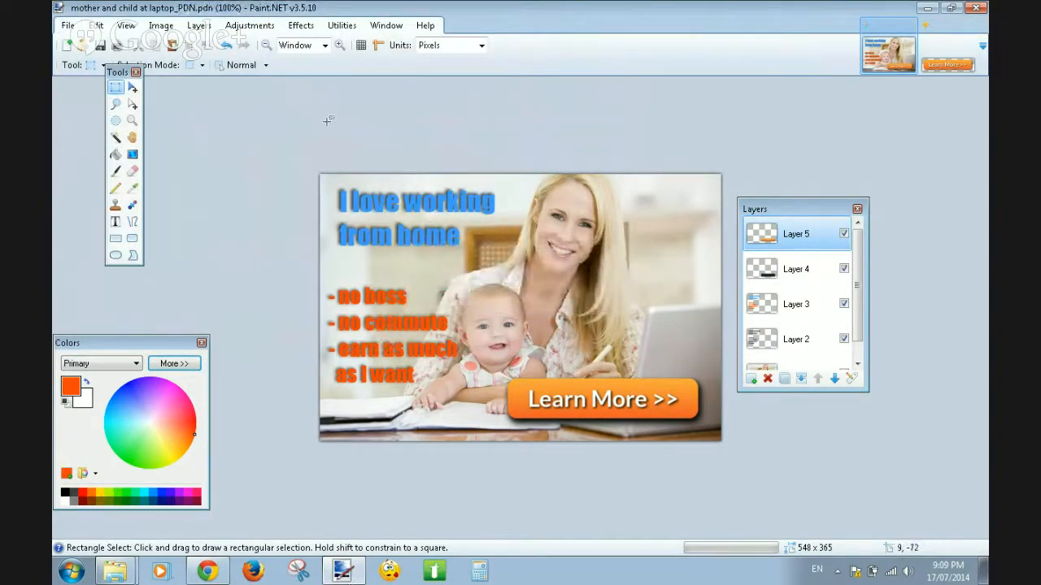
Review the ad's layer build-up by hiding Layers 5 to 2 one by one and showing them again from Layer 2 upward
left_click(844, 234)
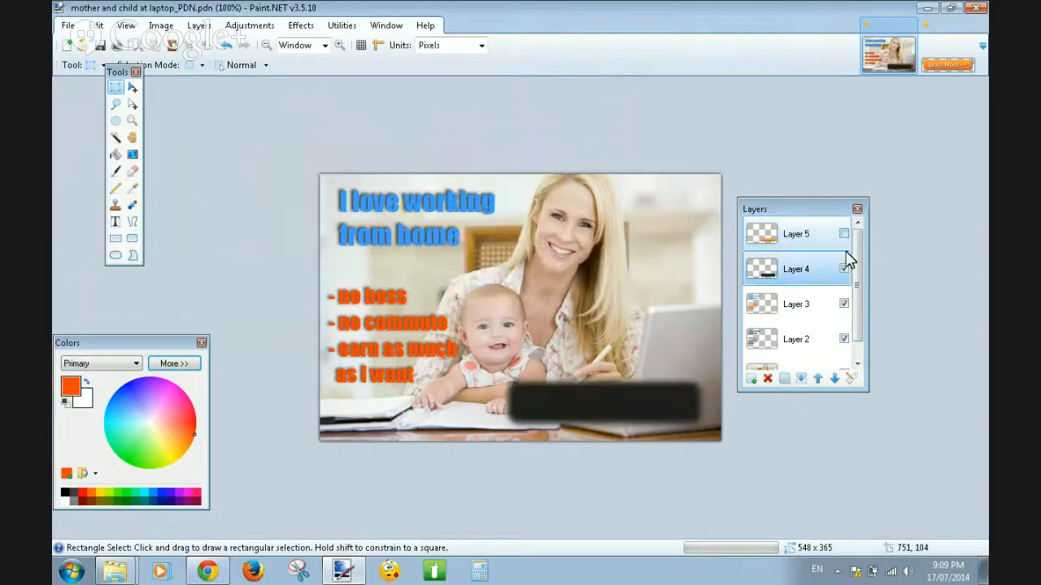
left_click(845, 269)
left_click(844, 303)
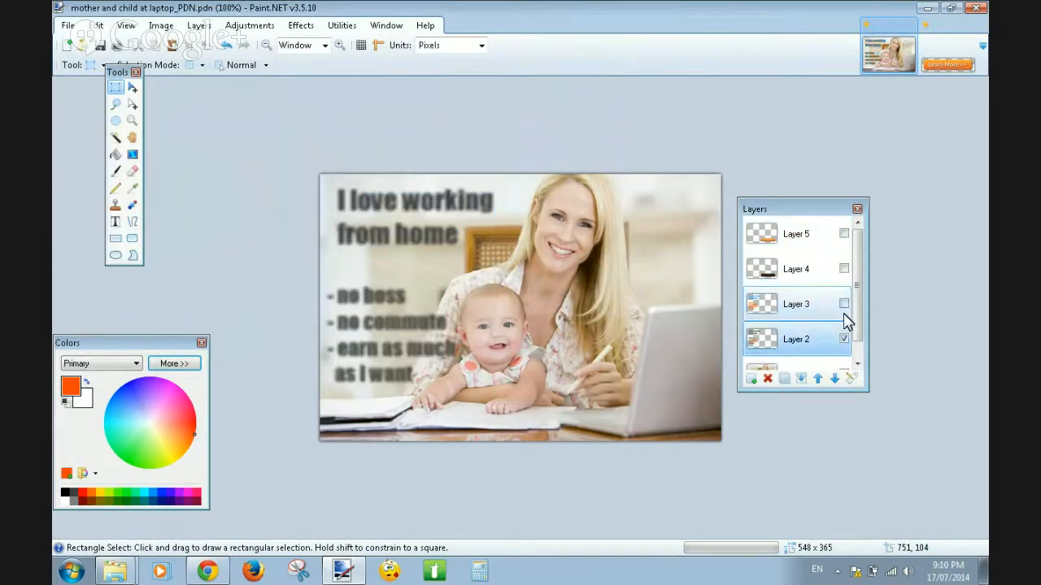
left_click(845, 340)
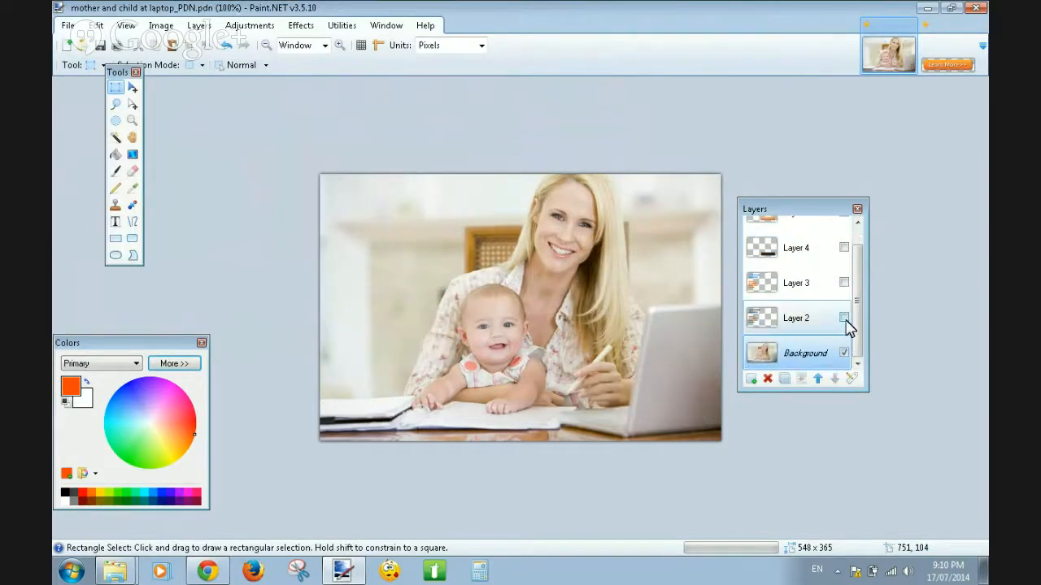
left_click(844, 318)
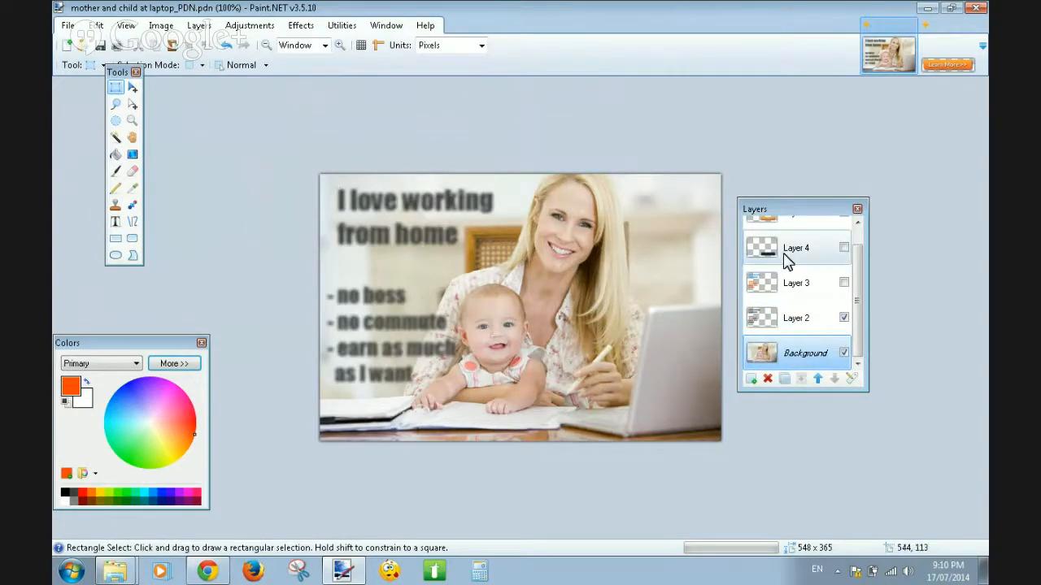
left_click(844, 283)
left_click(844, 248)
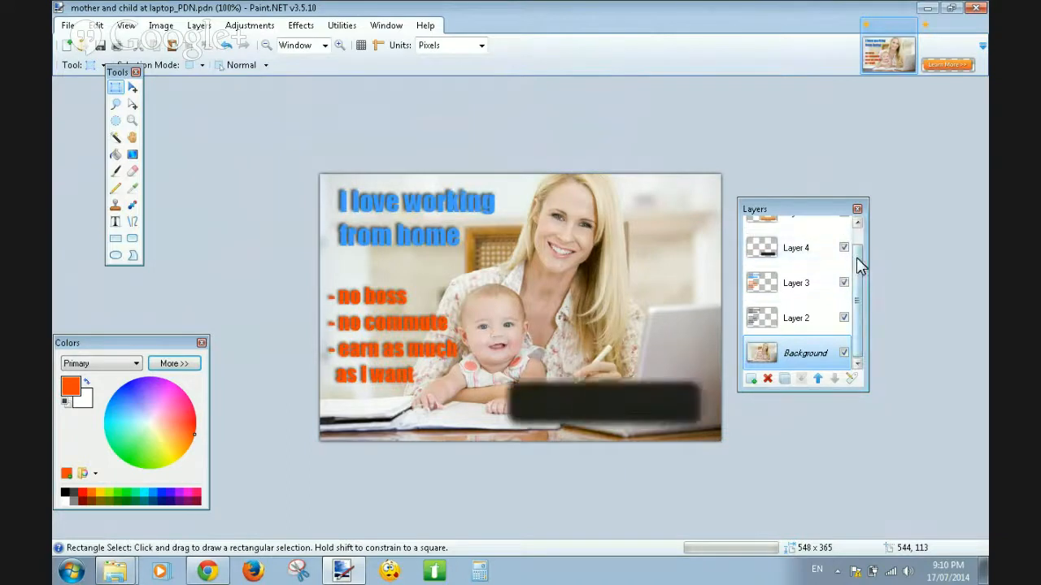
scroll(855, 243, "up", 1)
left_click(844, 234)
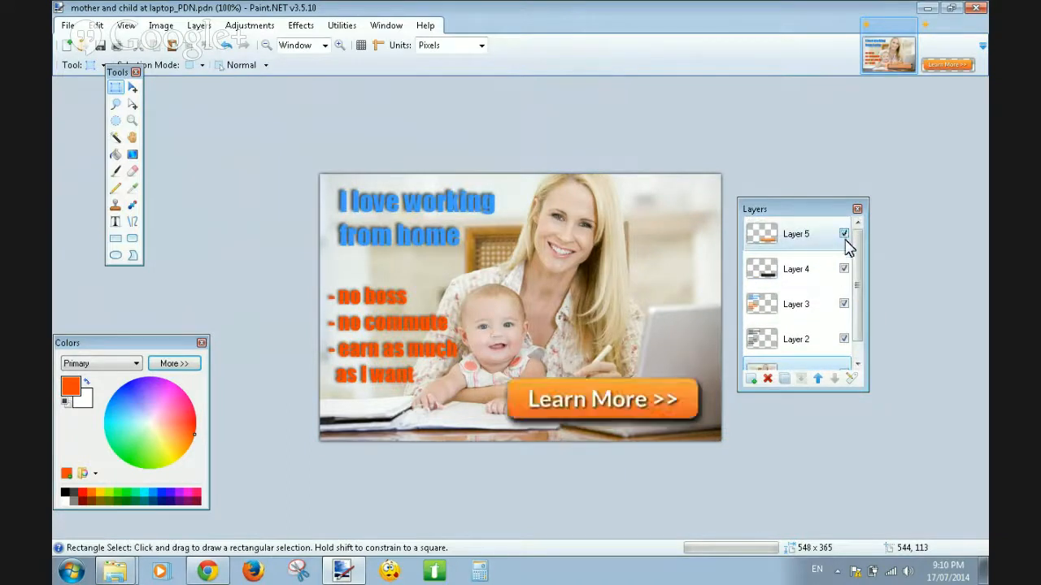
Check the button's shadow by hiding Layer 4 and showing it again
left_click(844, 269)
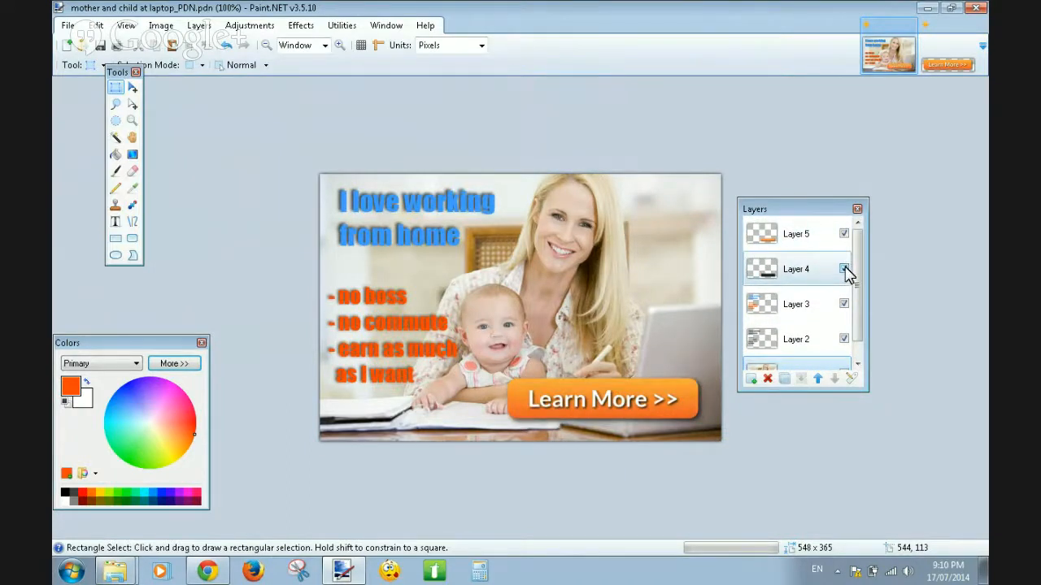
left_click(844, 268)
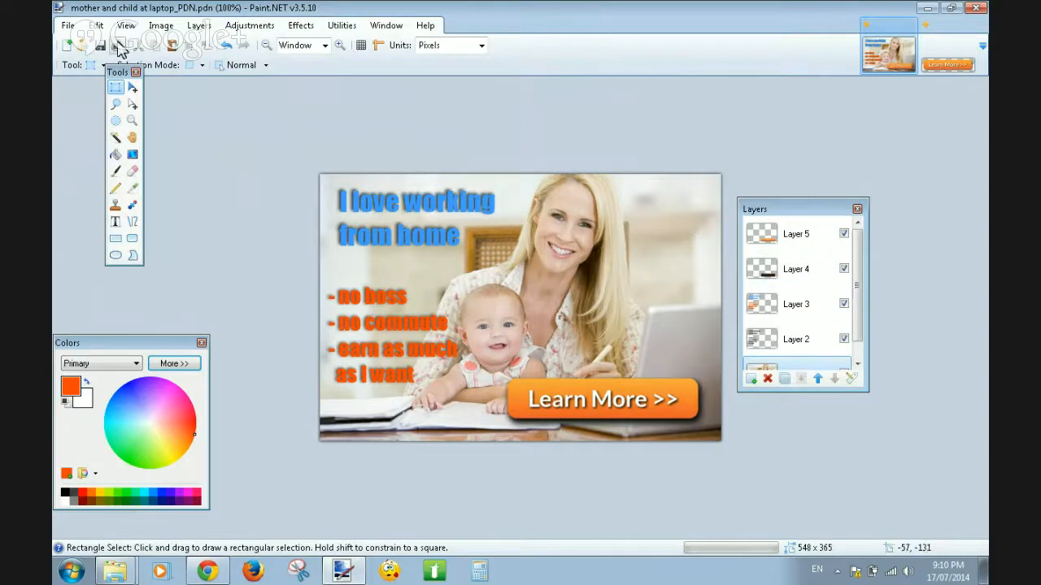
Save a flattened copy of the ad as "mother and child at laptop_AD1" in PNG format with auto-detected bit depth
left_click(68, 25)
left_click(98, 145)
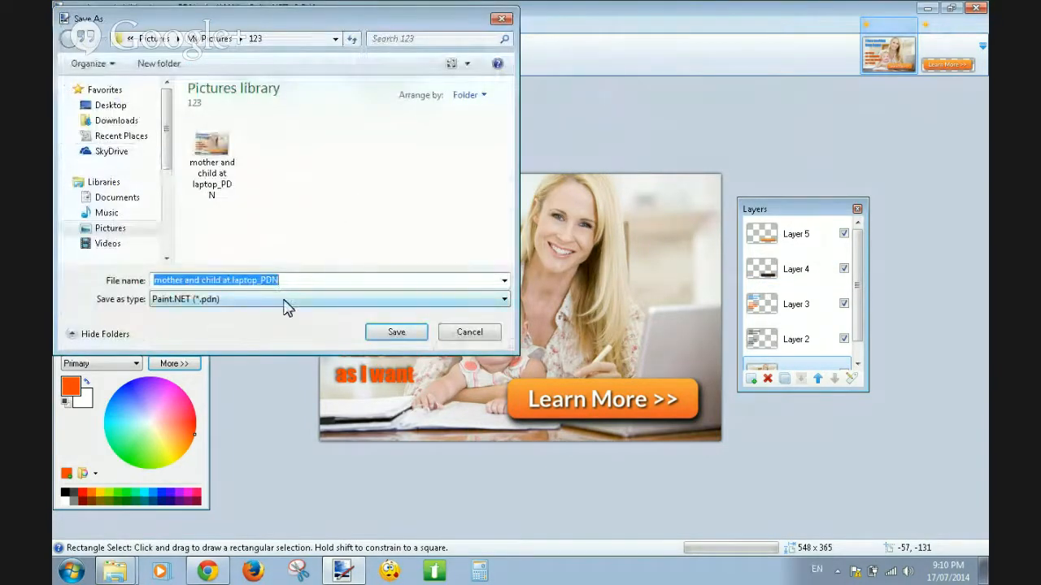
left_click(278, 300)
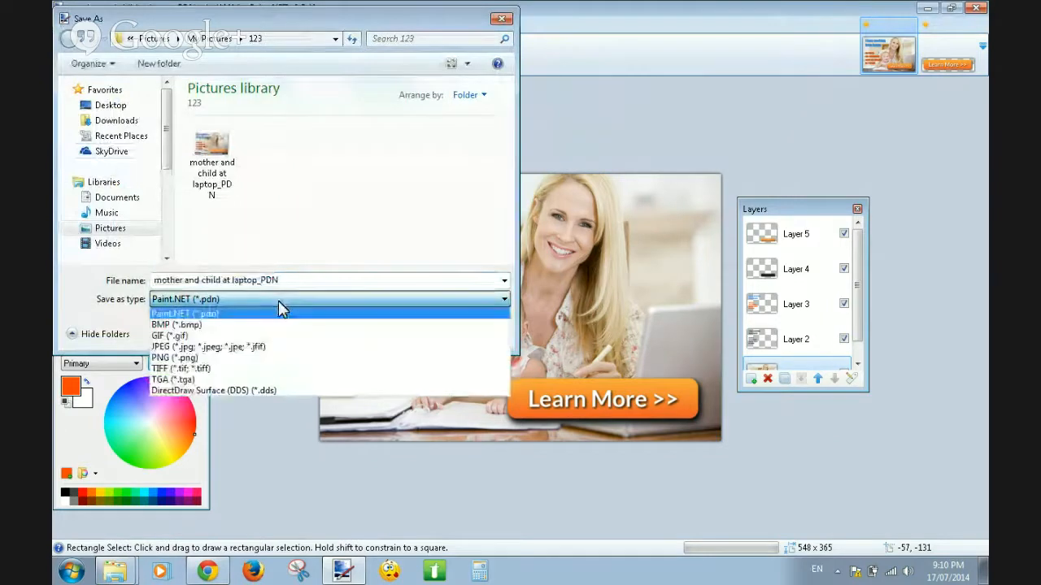
left_click(252, 356)
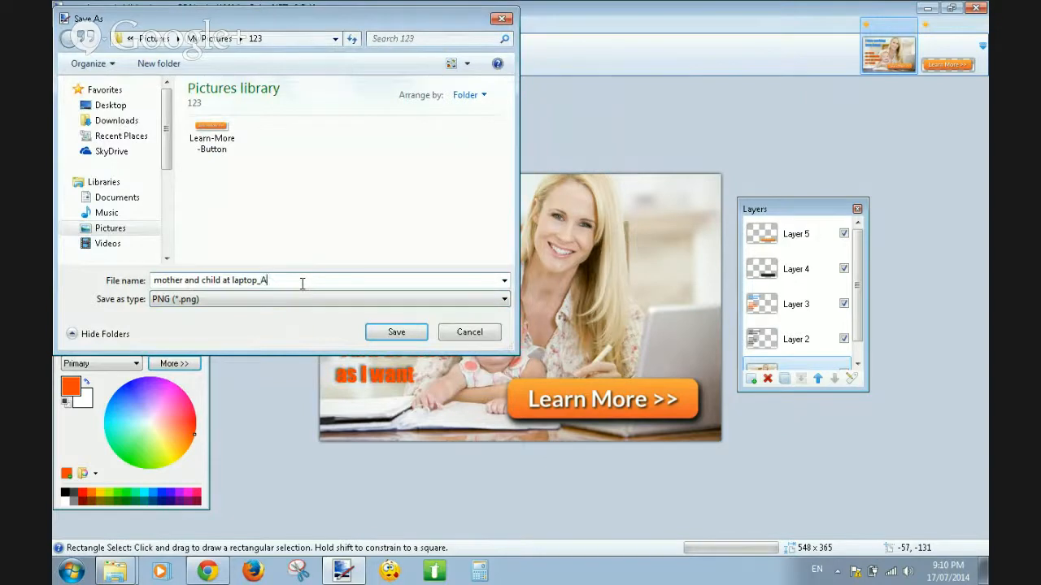
left_click(396, 334)
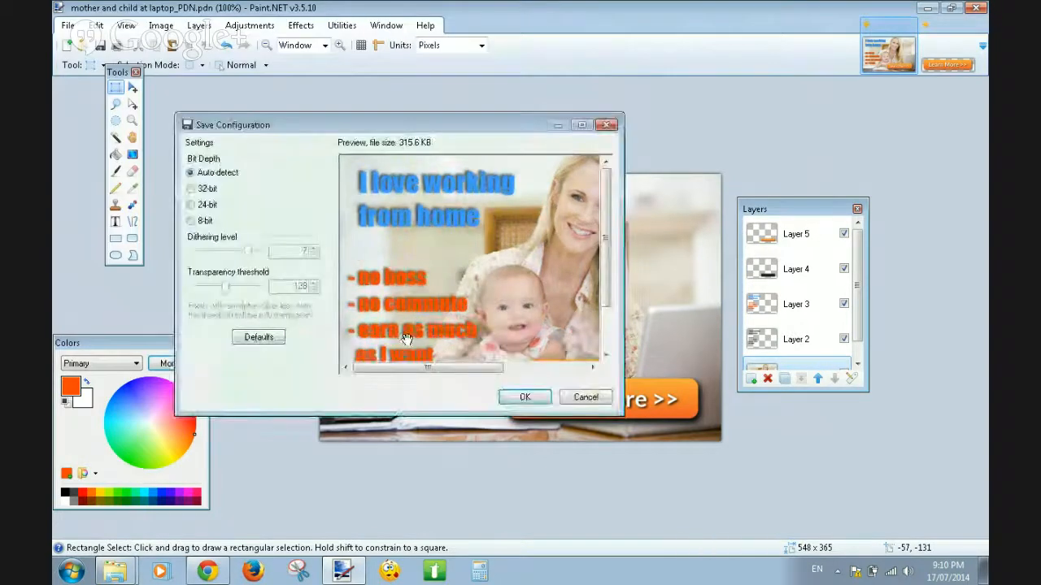
left_click(524, 397)
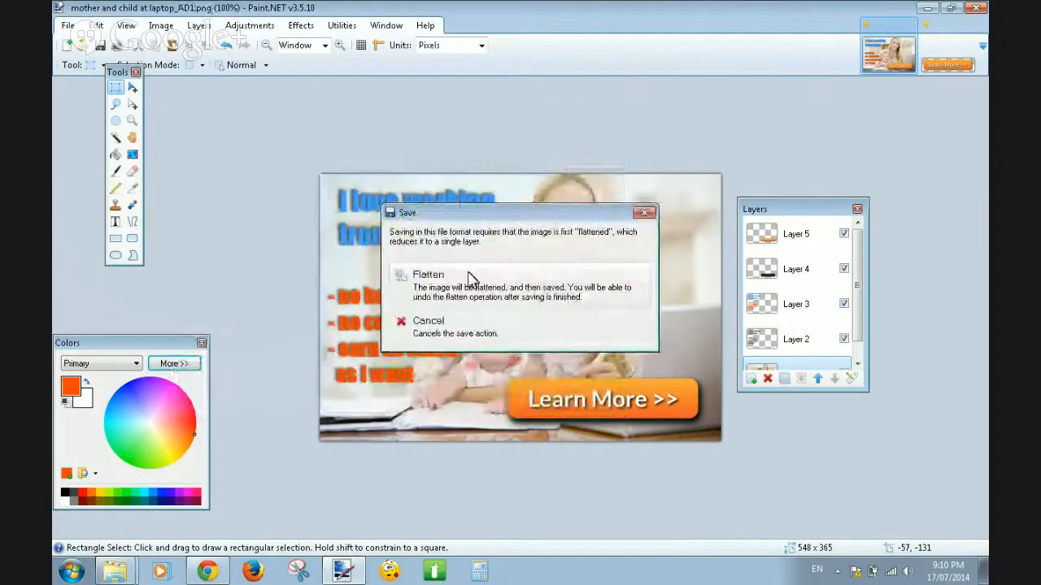
left_click(468, 280)
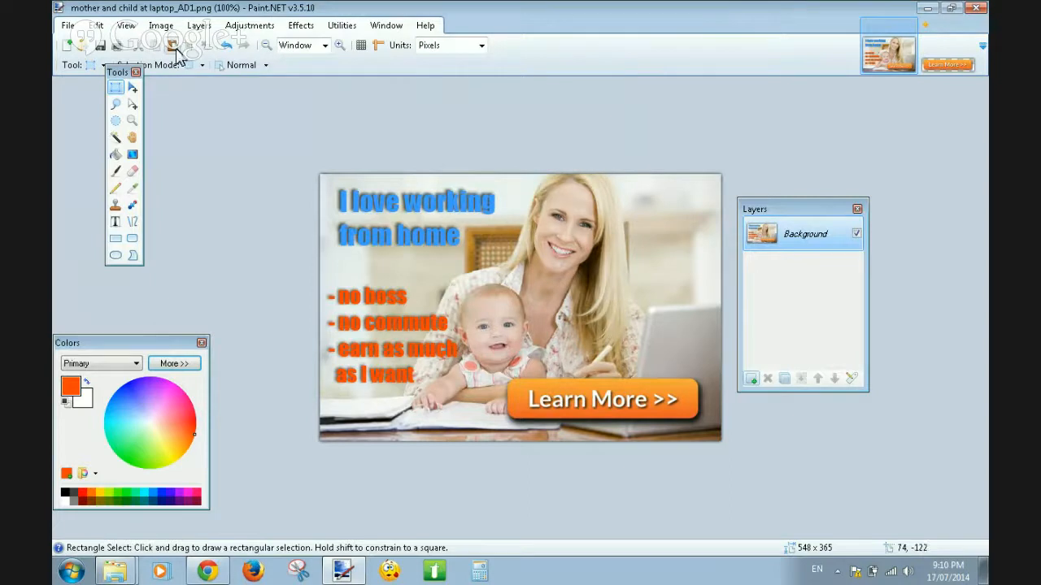
Open the layered "mother and child at laptop_PDN" file from the 123 folder, and switch back to the flattened AD1 image
left_click(70, 25)
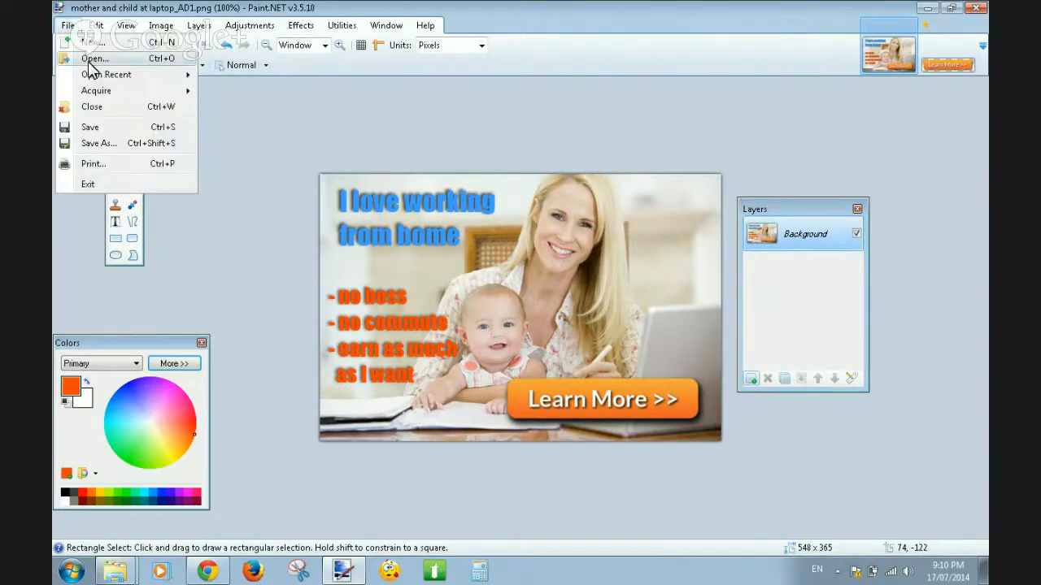
left_click(93, 59)
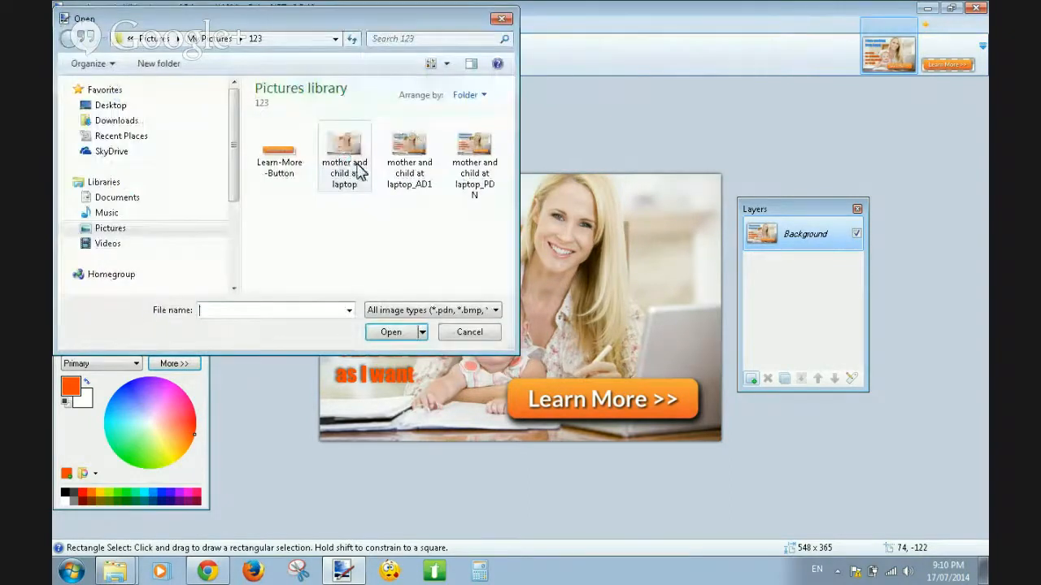
left_click(488, 189)
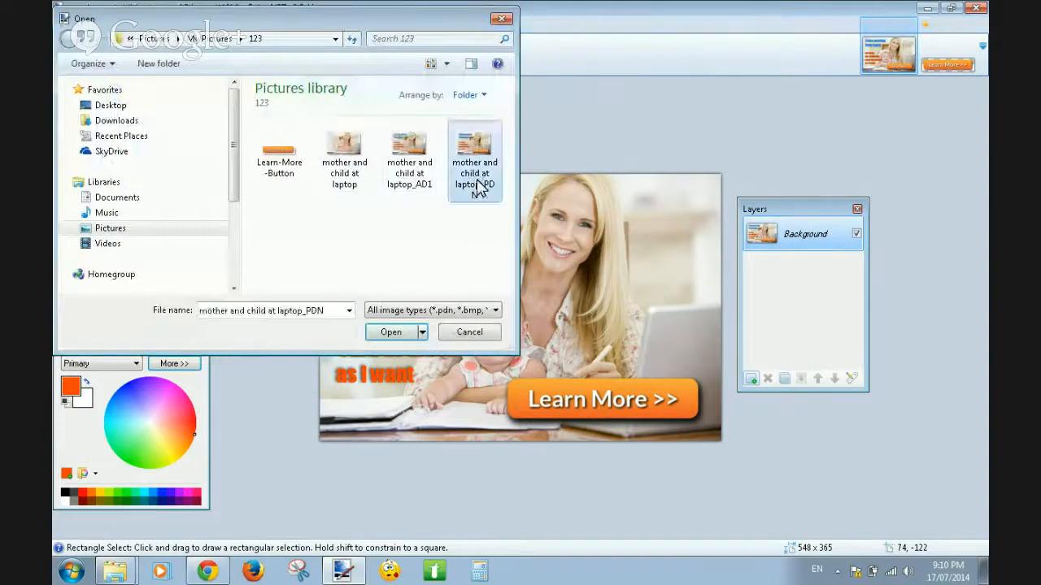
left_click(385, 333)
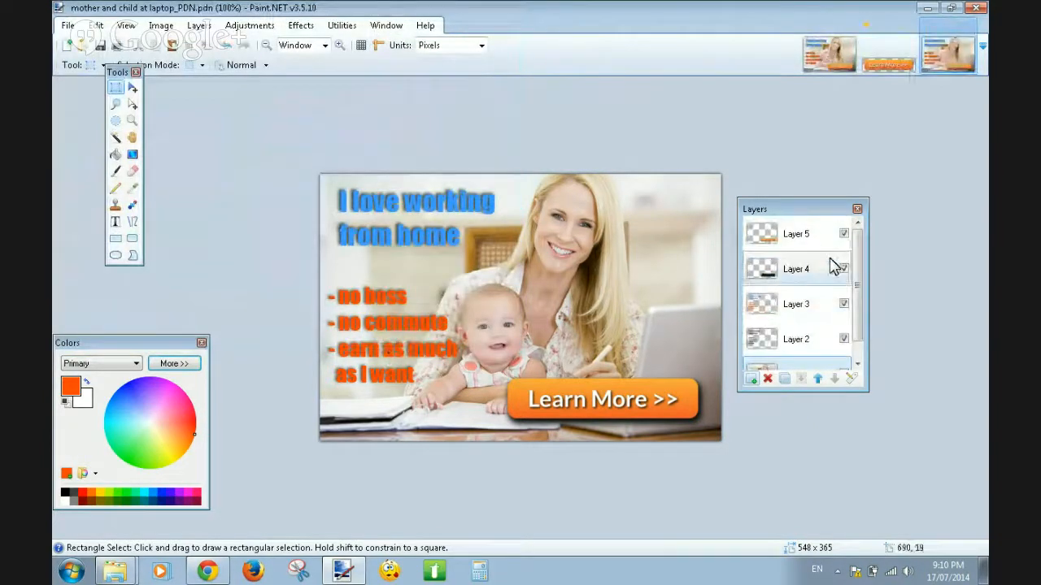
left_click(829, 53)
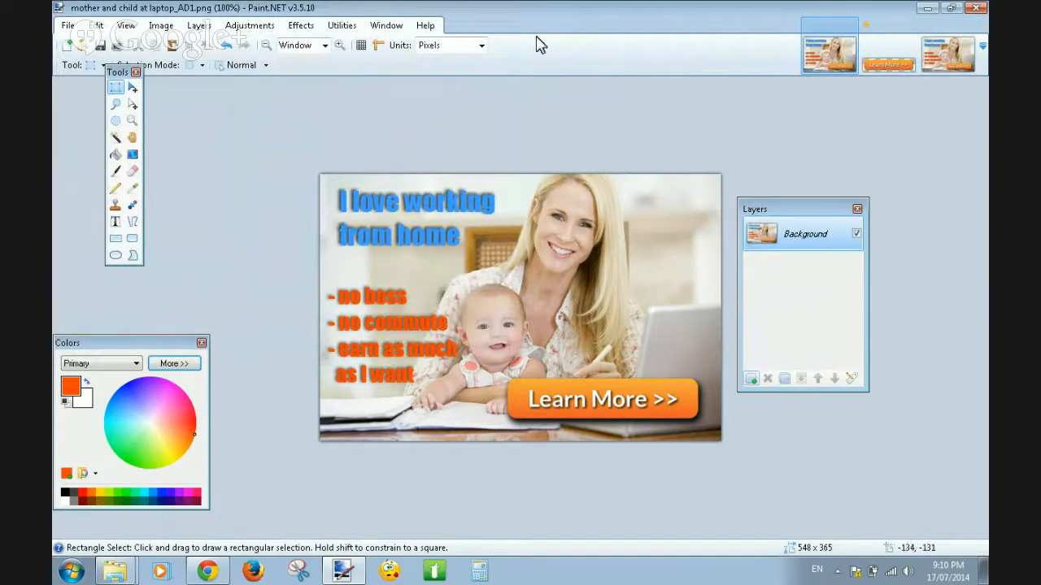
Minimize the image editor, browse to the 123 folder of the Pictures library in Windows Explorer, and move its window toward the screen's centre
left_click(927, 9)
left_click(116, 570)
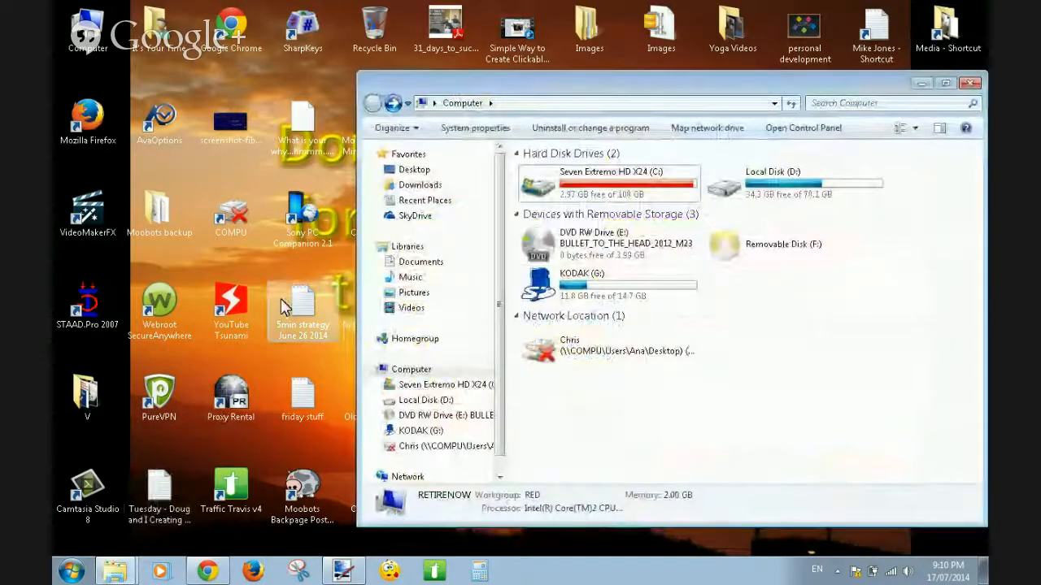
left_click(419, 293)
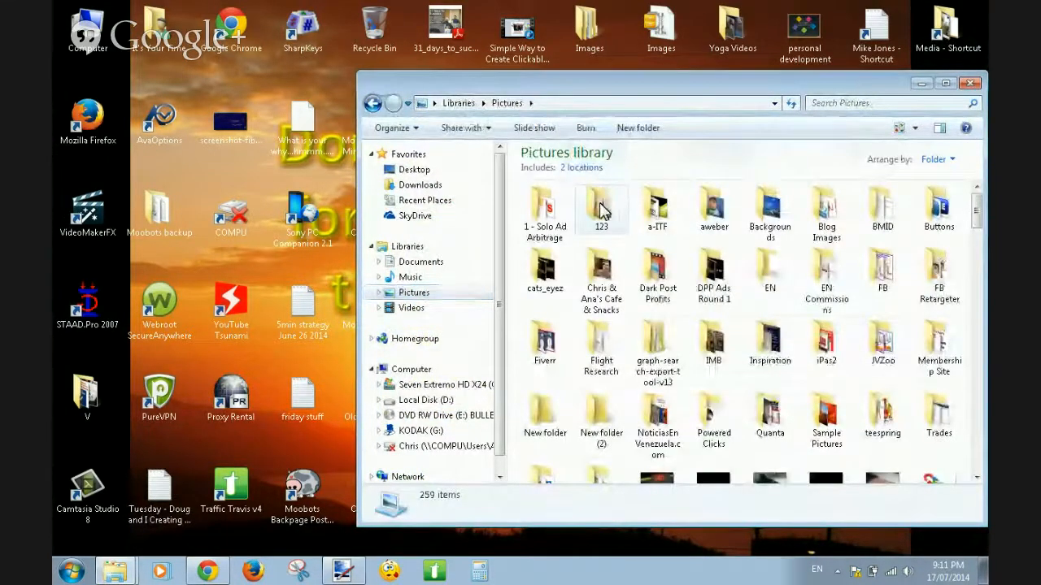
left_click(606, 205)
double_click(599, 204)
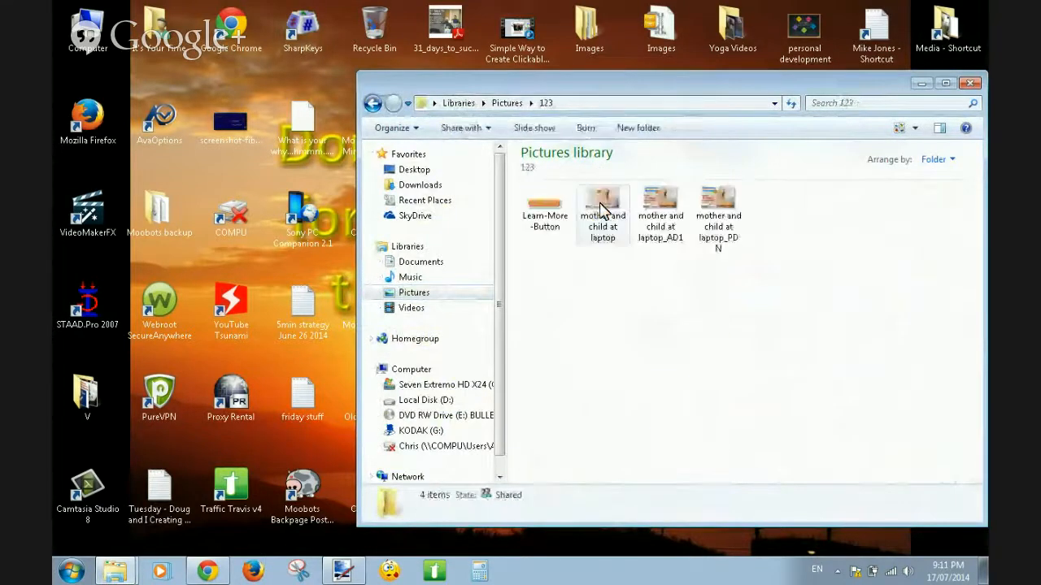
left_click_drag(580, 93, 401, 87)
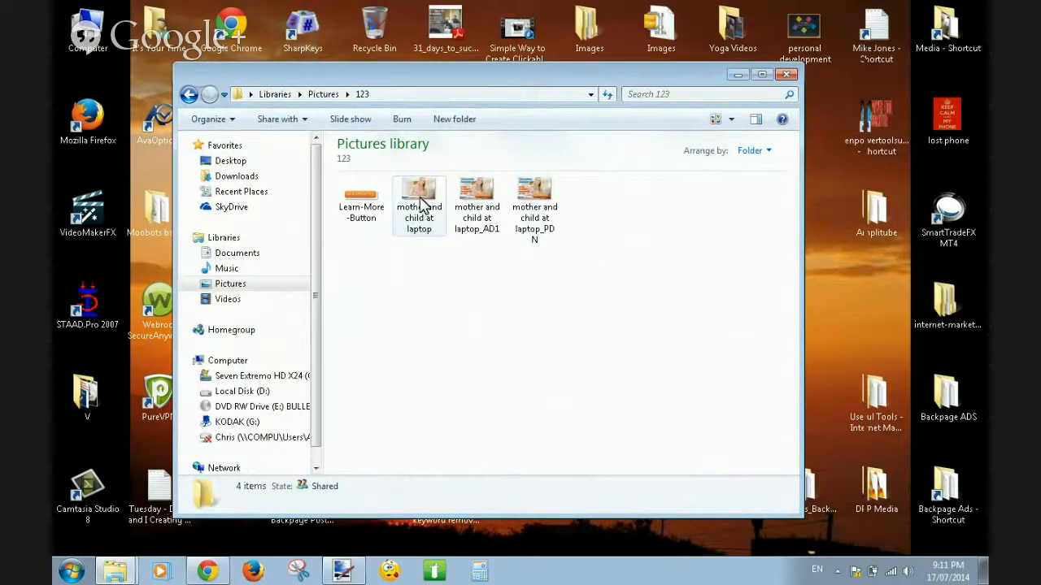
Preview the saved "mother and child at laptop_AD1" image in Windows Photo Viewer and close the viewer
left_click(477, 203)
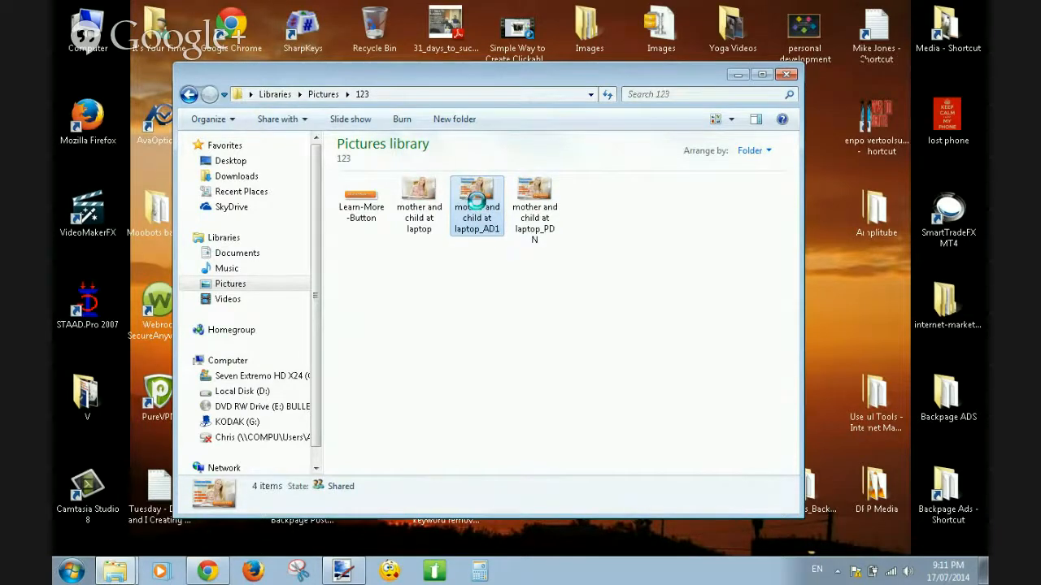
right_click(477, 199)
left_click(506, 180)
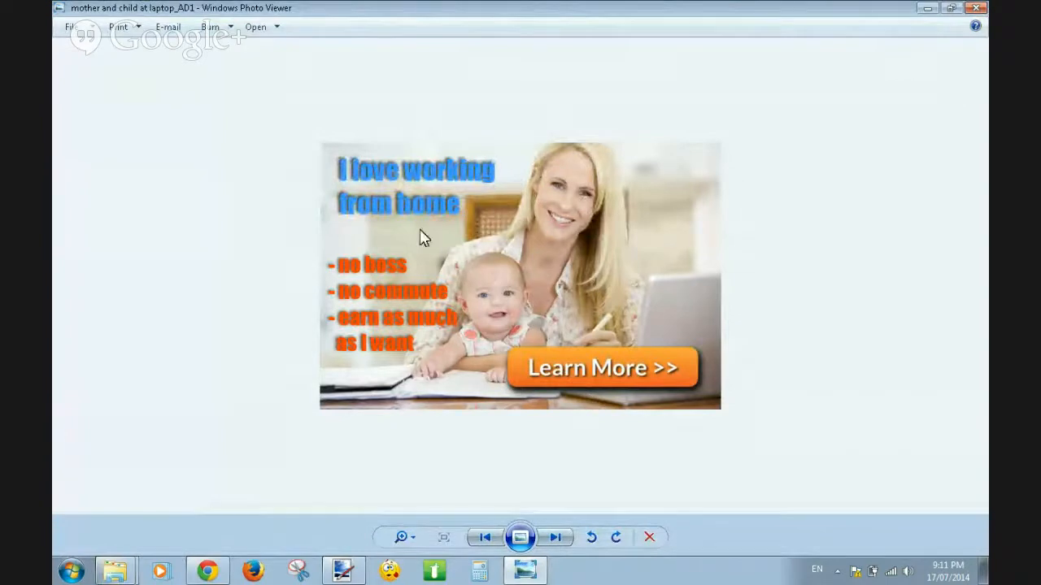
left_click(976, 10)
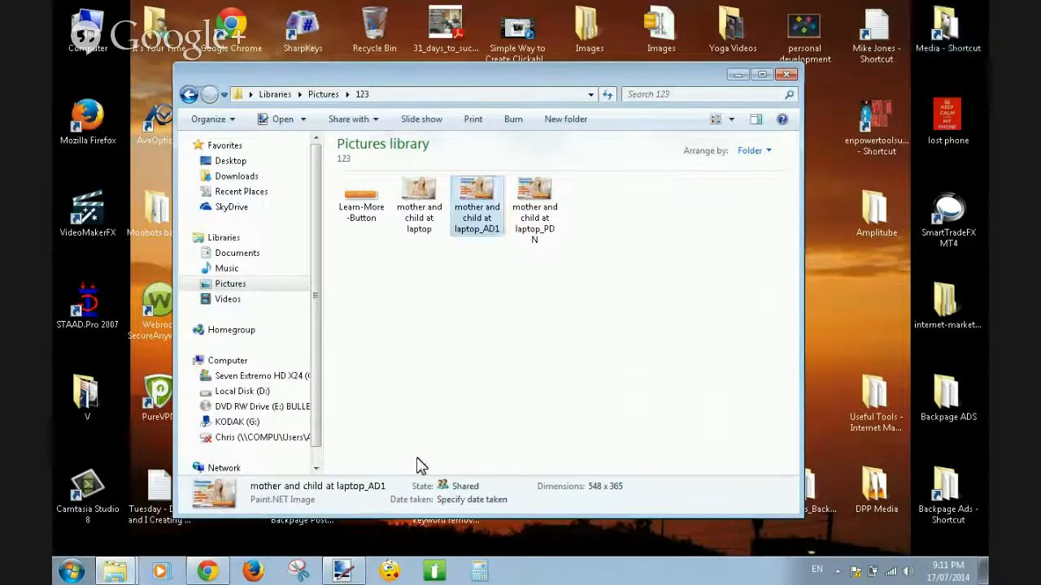
left_click(207, 571)
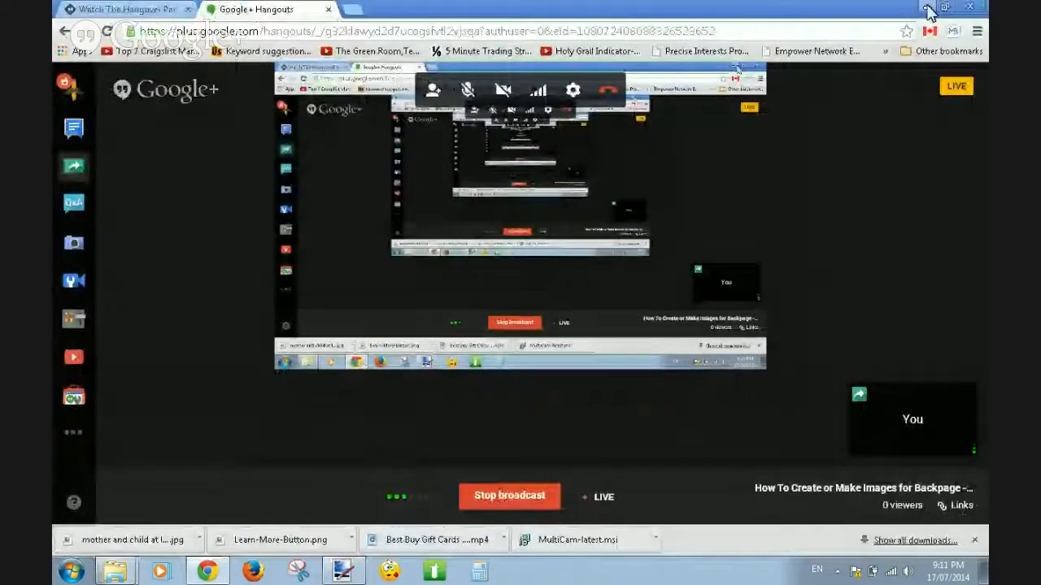